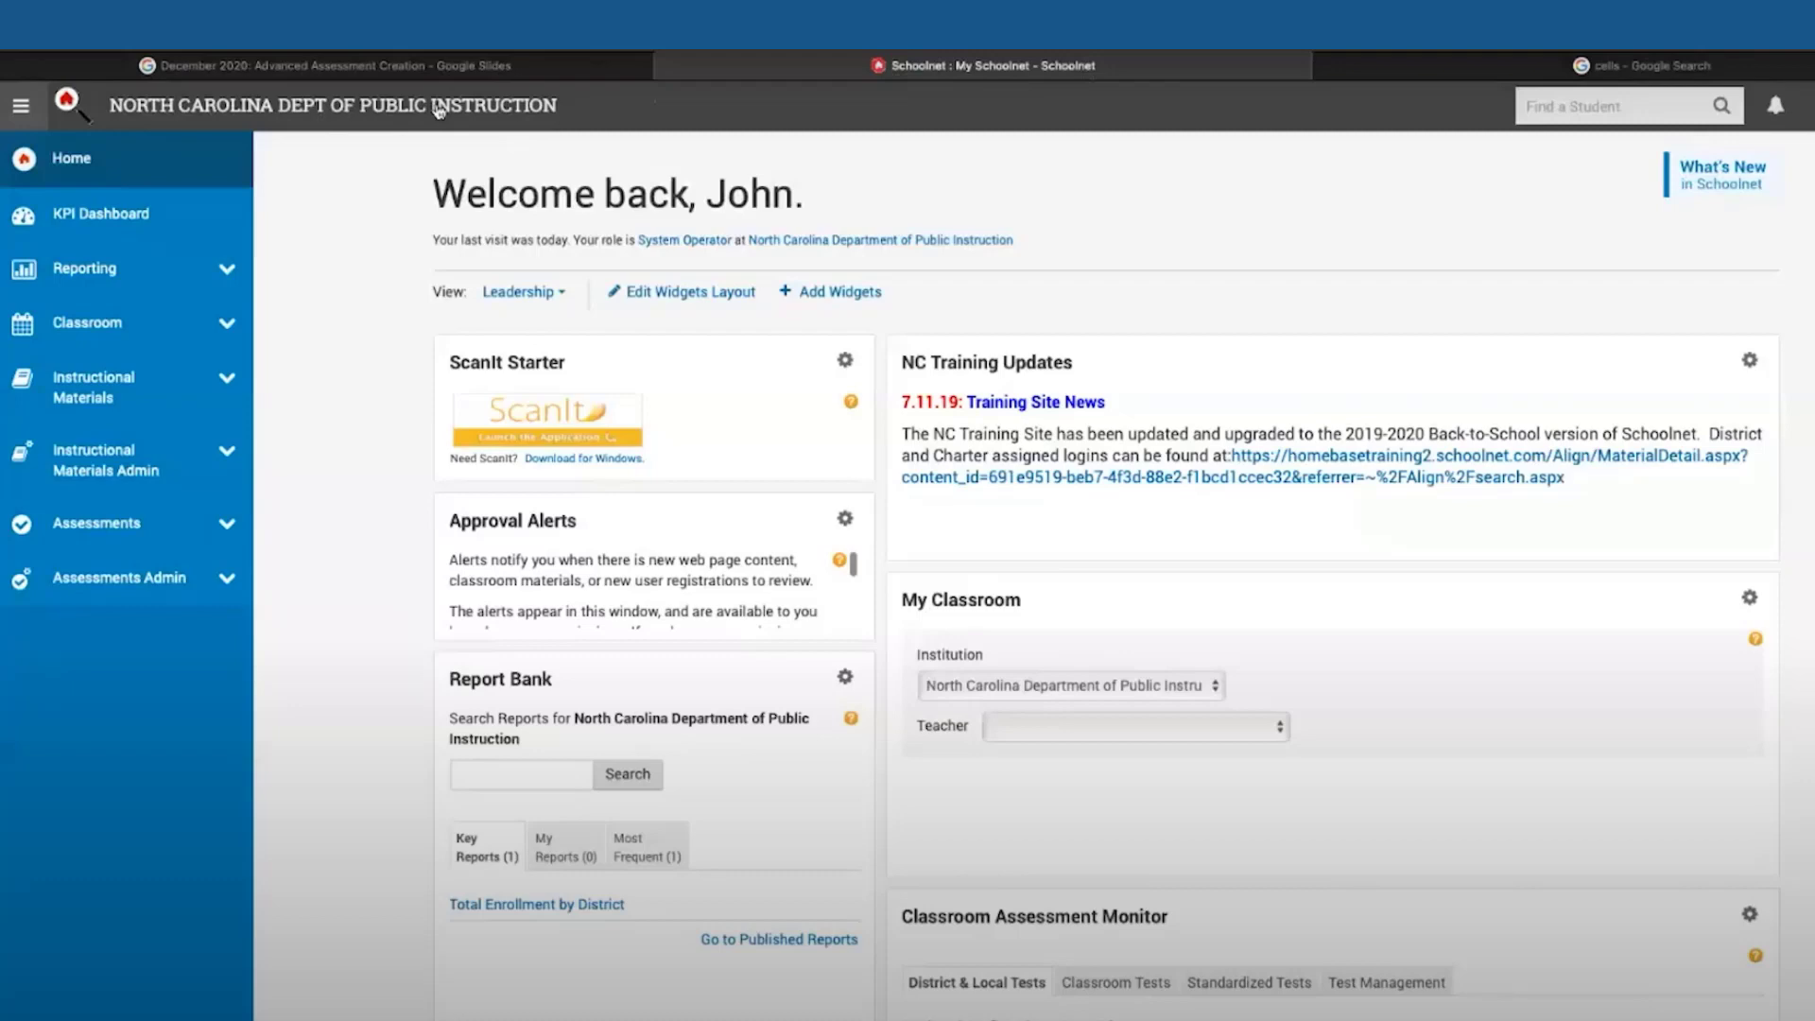
# Start creating a new rubric among the assessment items, rubrics and passages
pyautogui.click(231, 527)
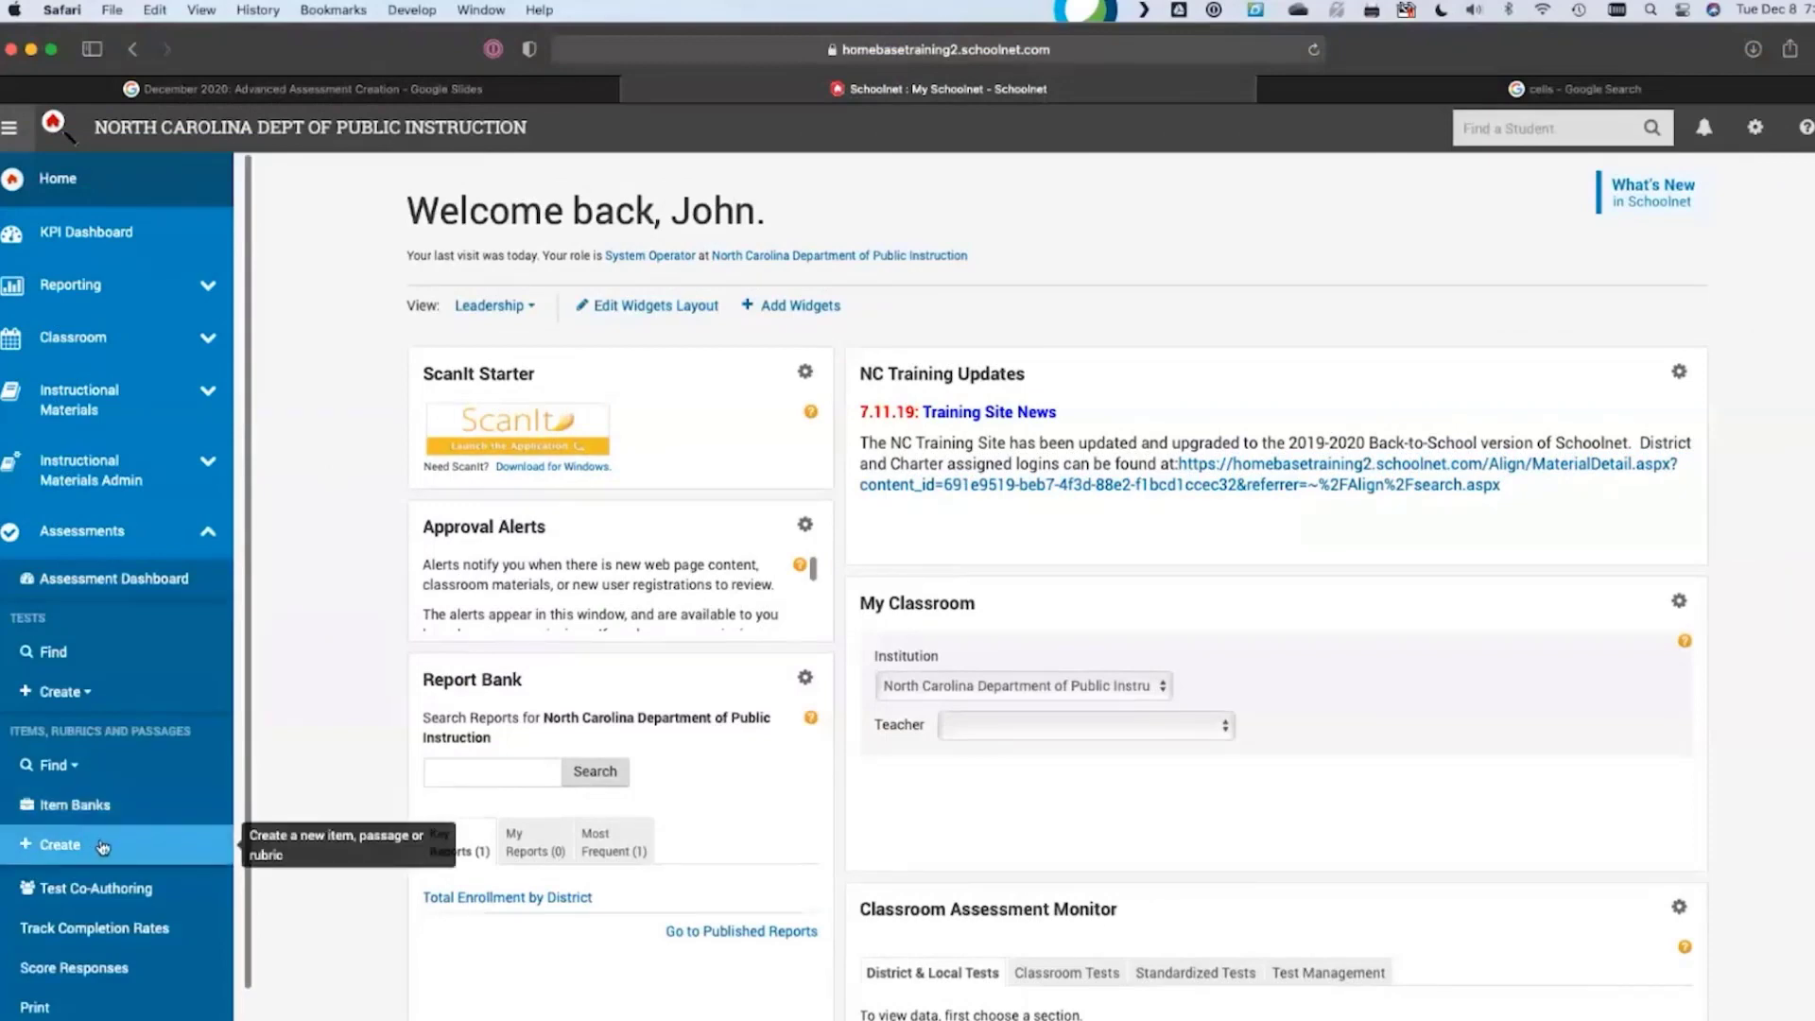
pyautogui.click(102, 846)
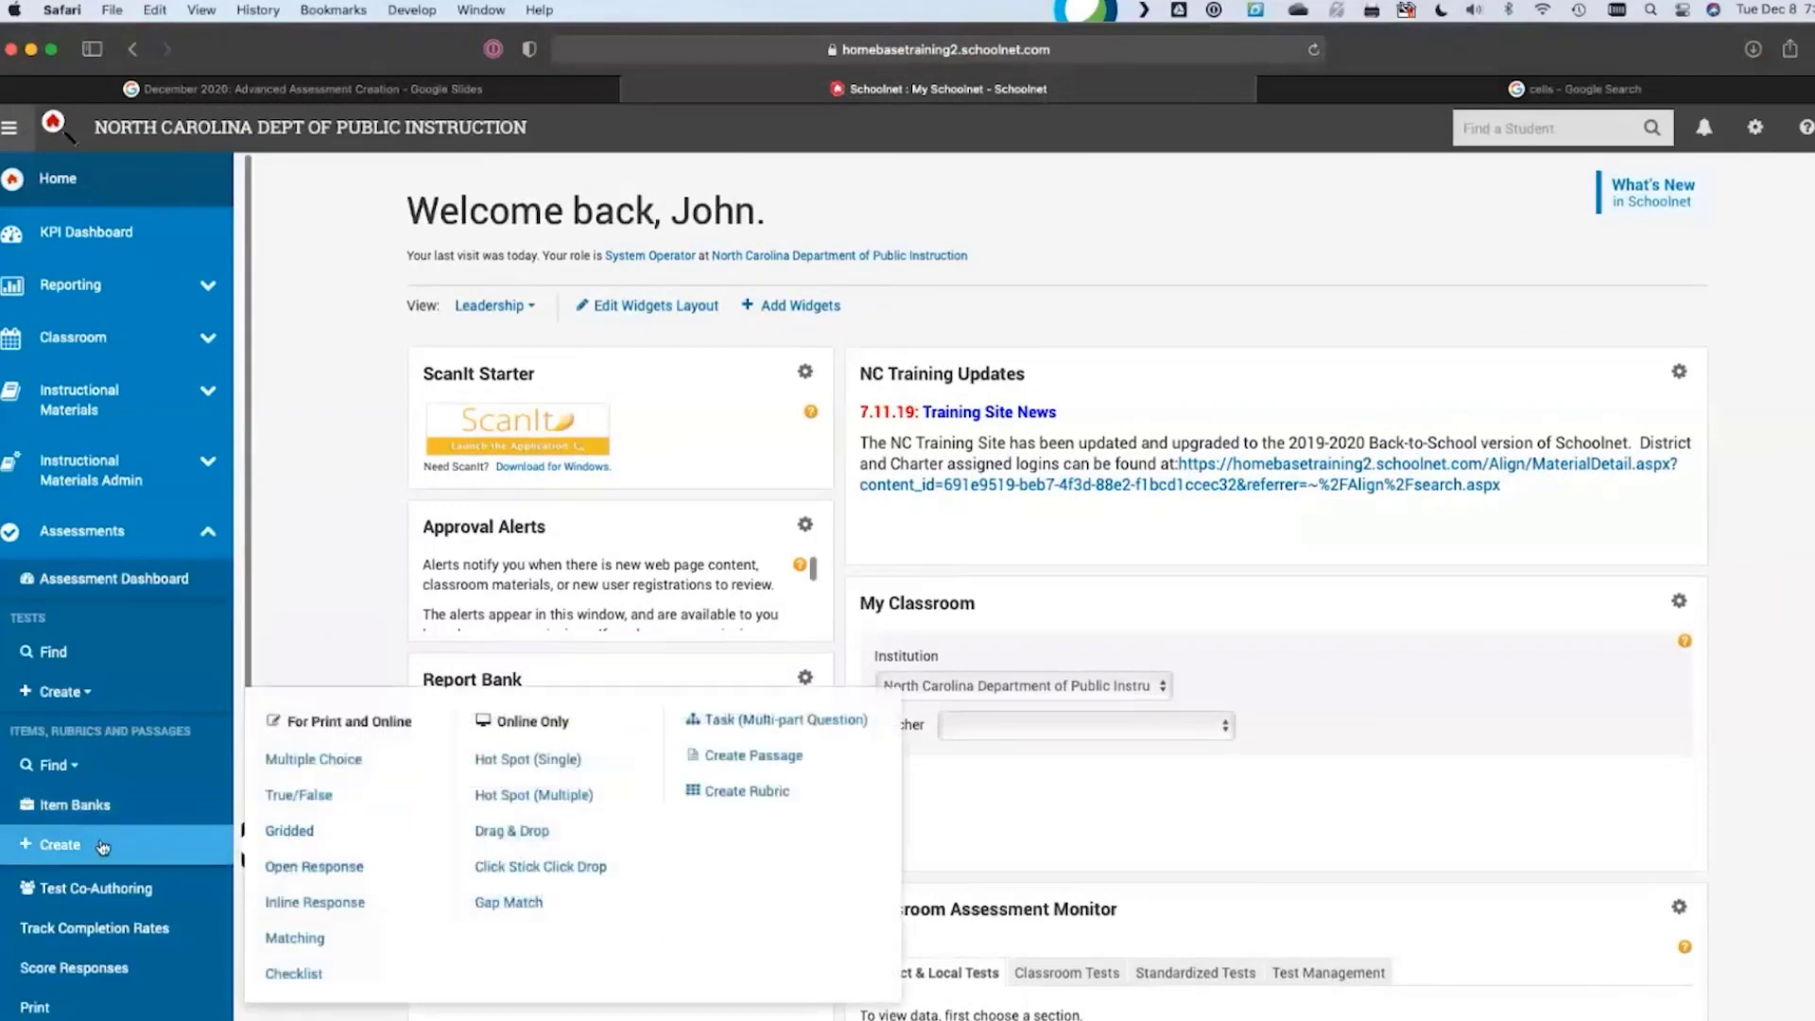
pyautogui.click(757, 798)
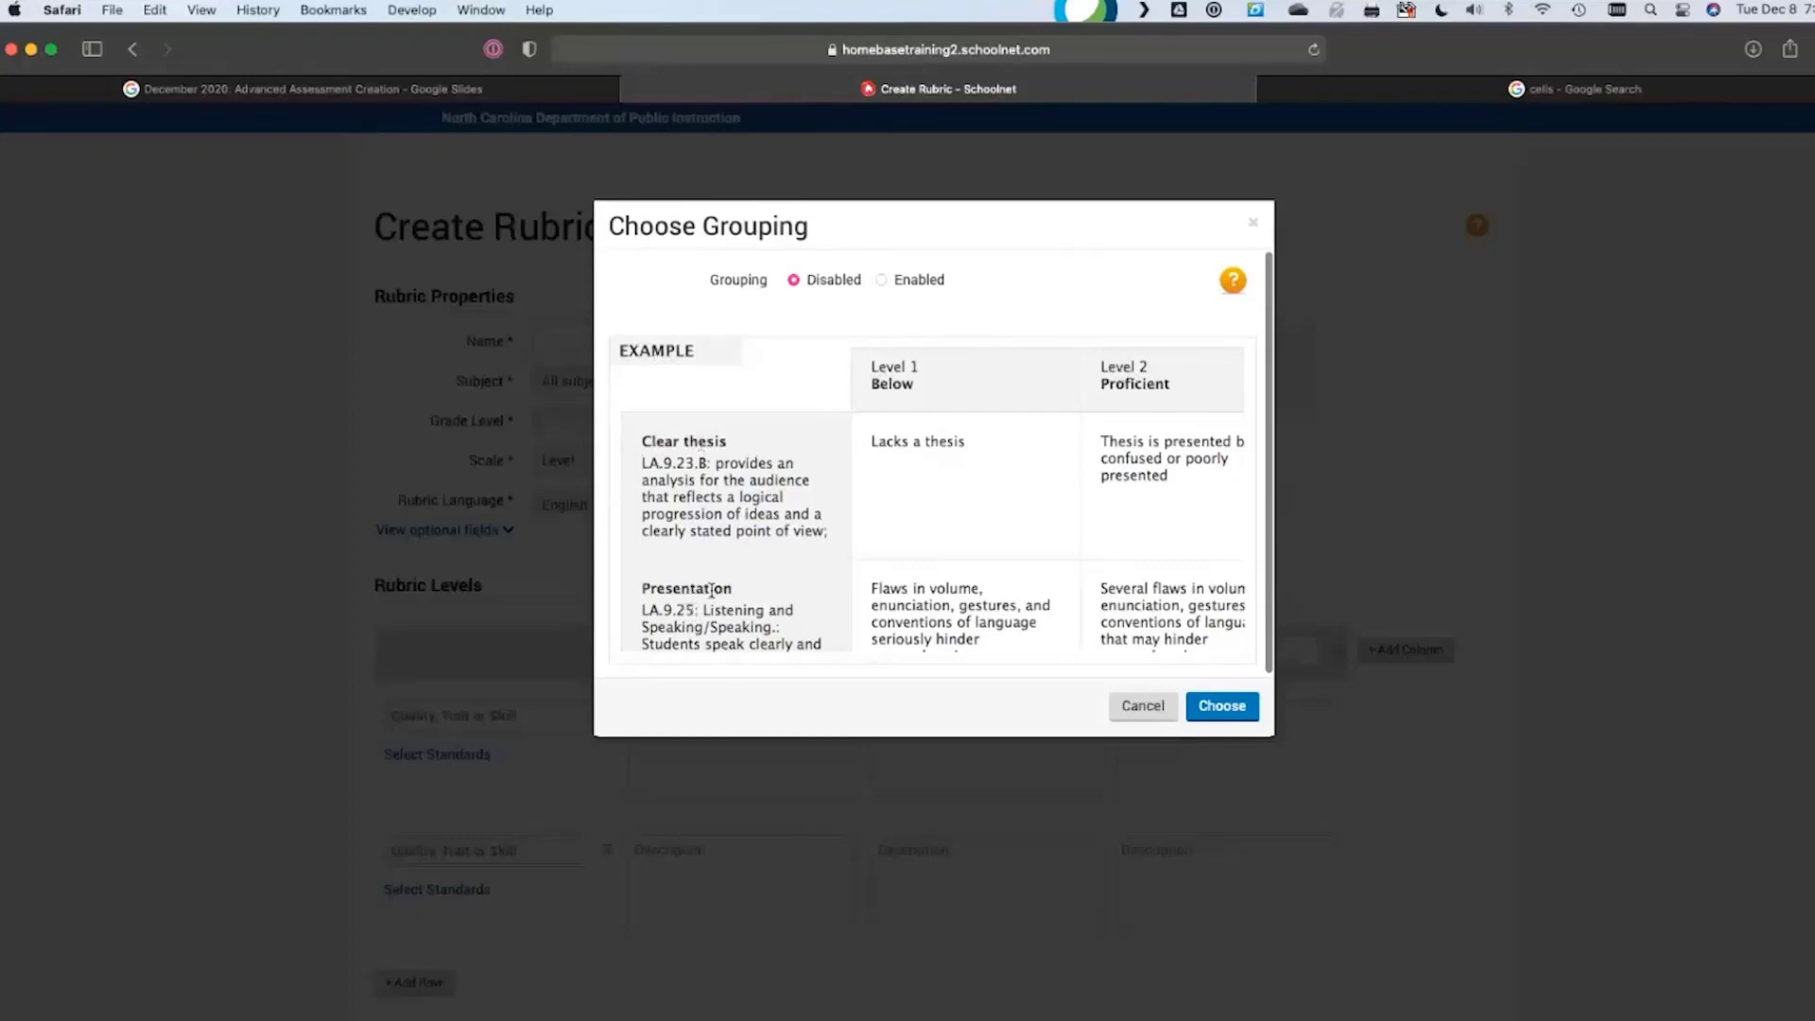
# Try enabling grouping with score entry on each quality, trait, or skill, and review the example rubric
pyautogui.scroll(-1, 725, 603)
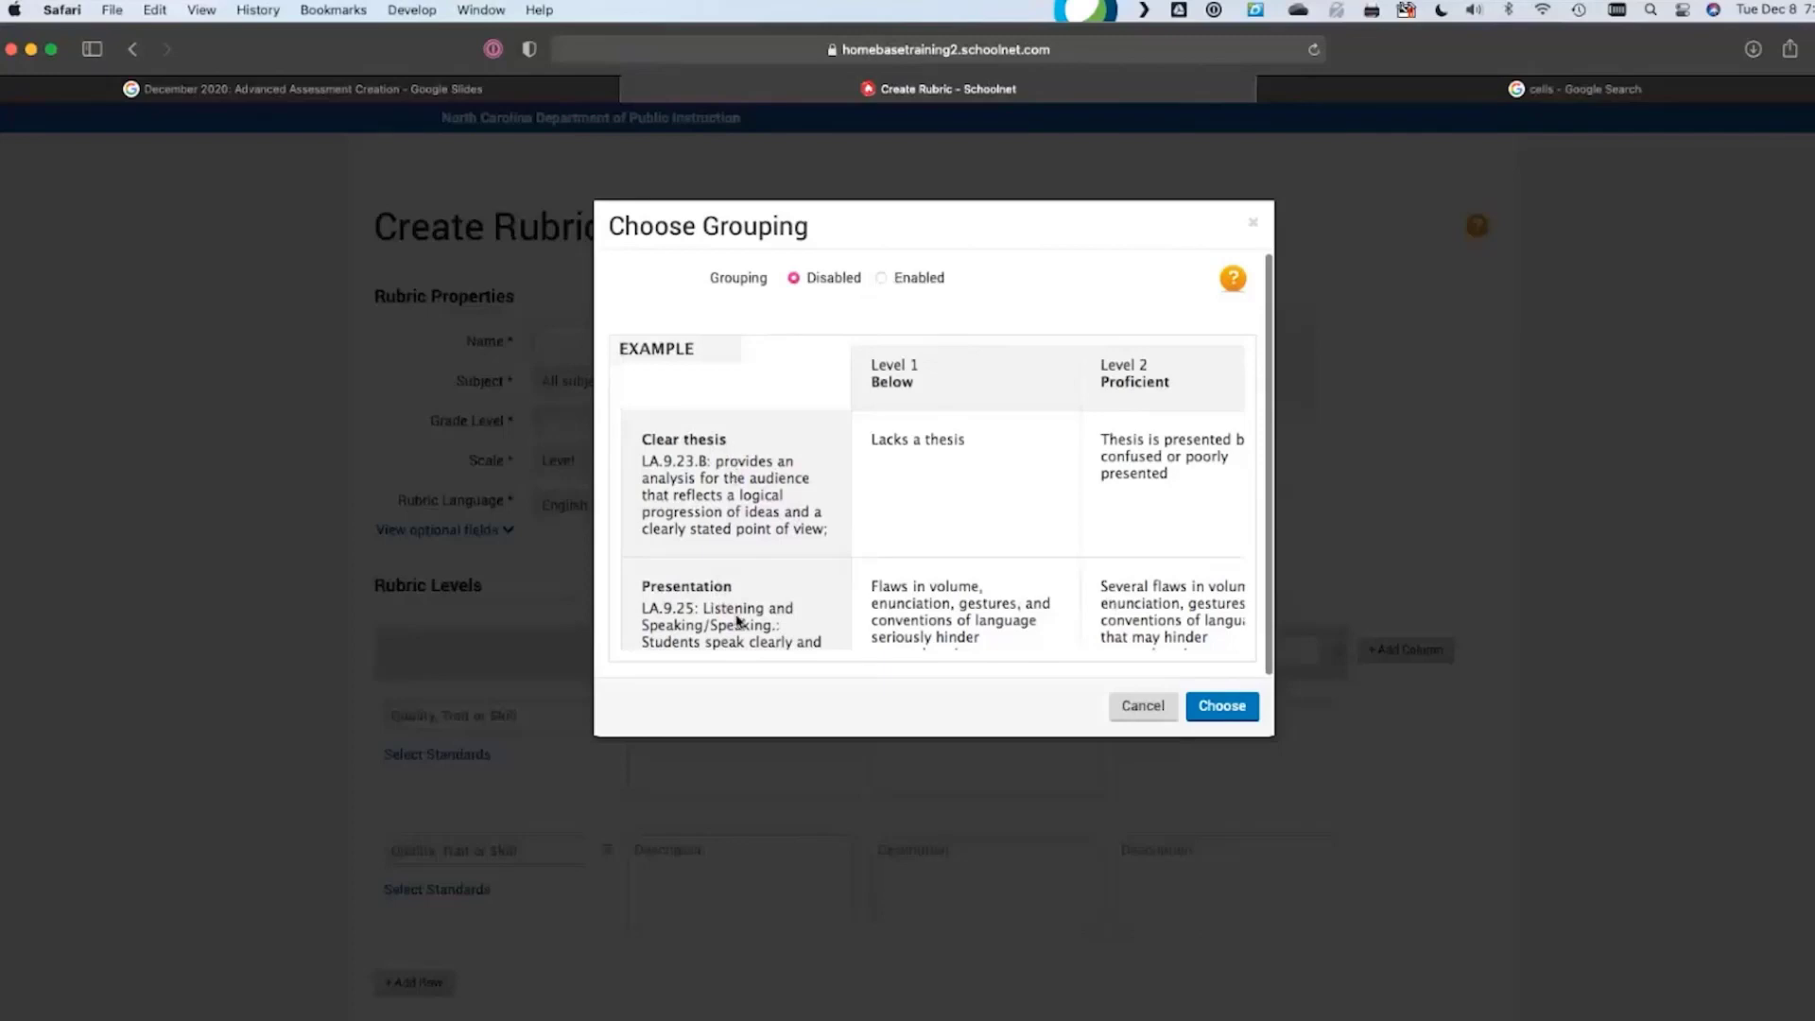
pyautogui.click(896, 278)
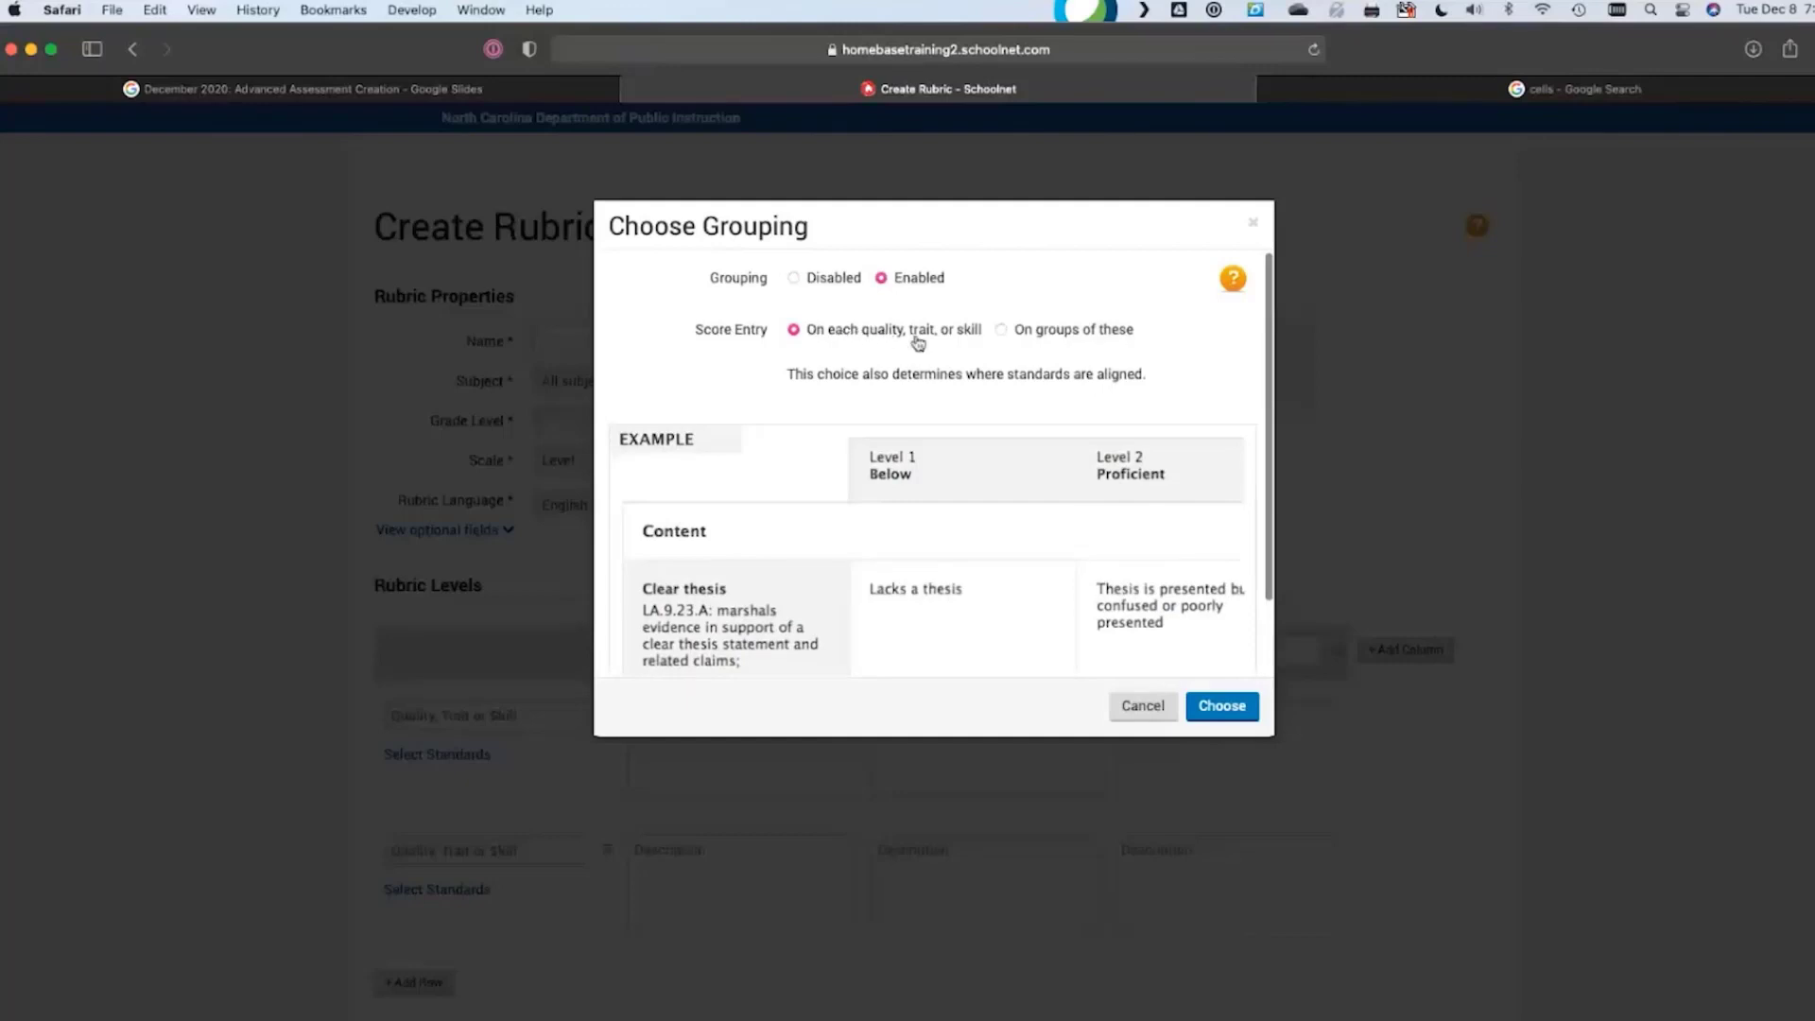
pyautogui.moveTo(926, 332); pyautogui.dragTo(885, 335)
pyautogui.click(978, 401)
pyautogui.scroll(-2, 1030, 459)
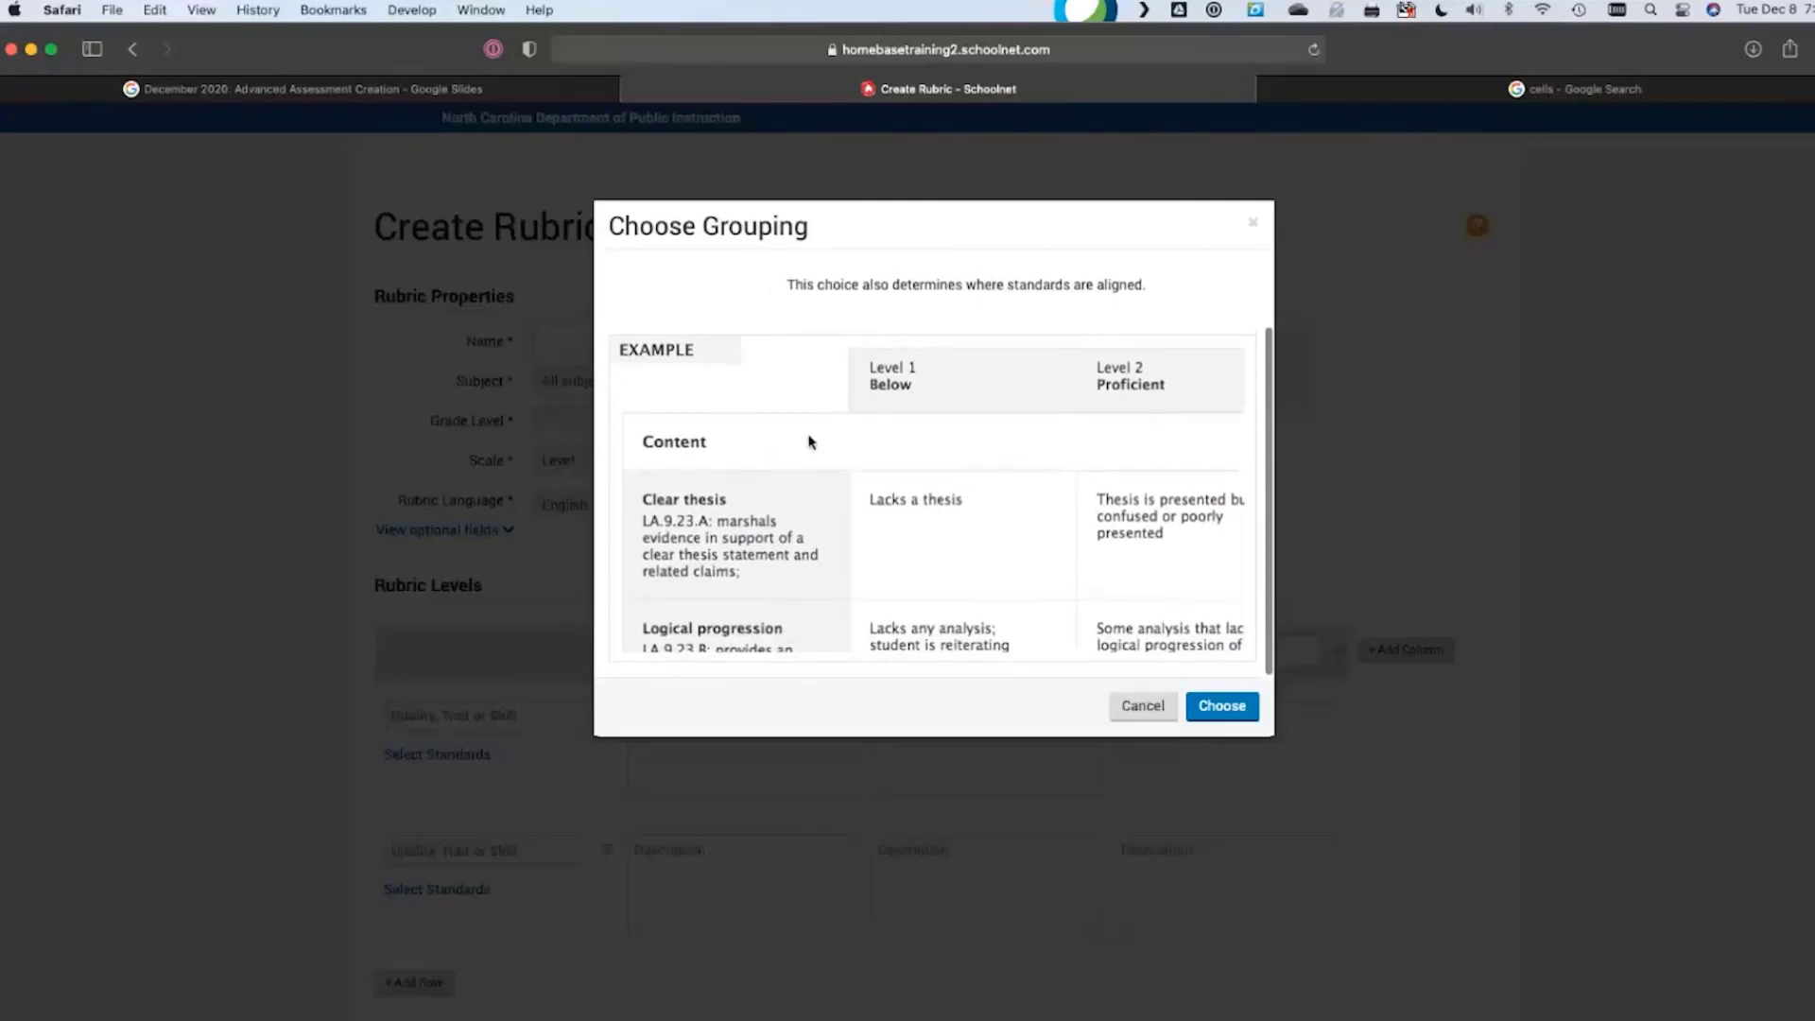
pyautogui.scroll(2, 773, 412)
pyautogui.scroll(-2, 952, 530)
pyautogui.scroll(2, 1012, 552)
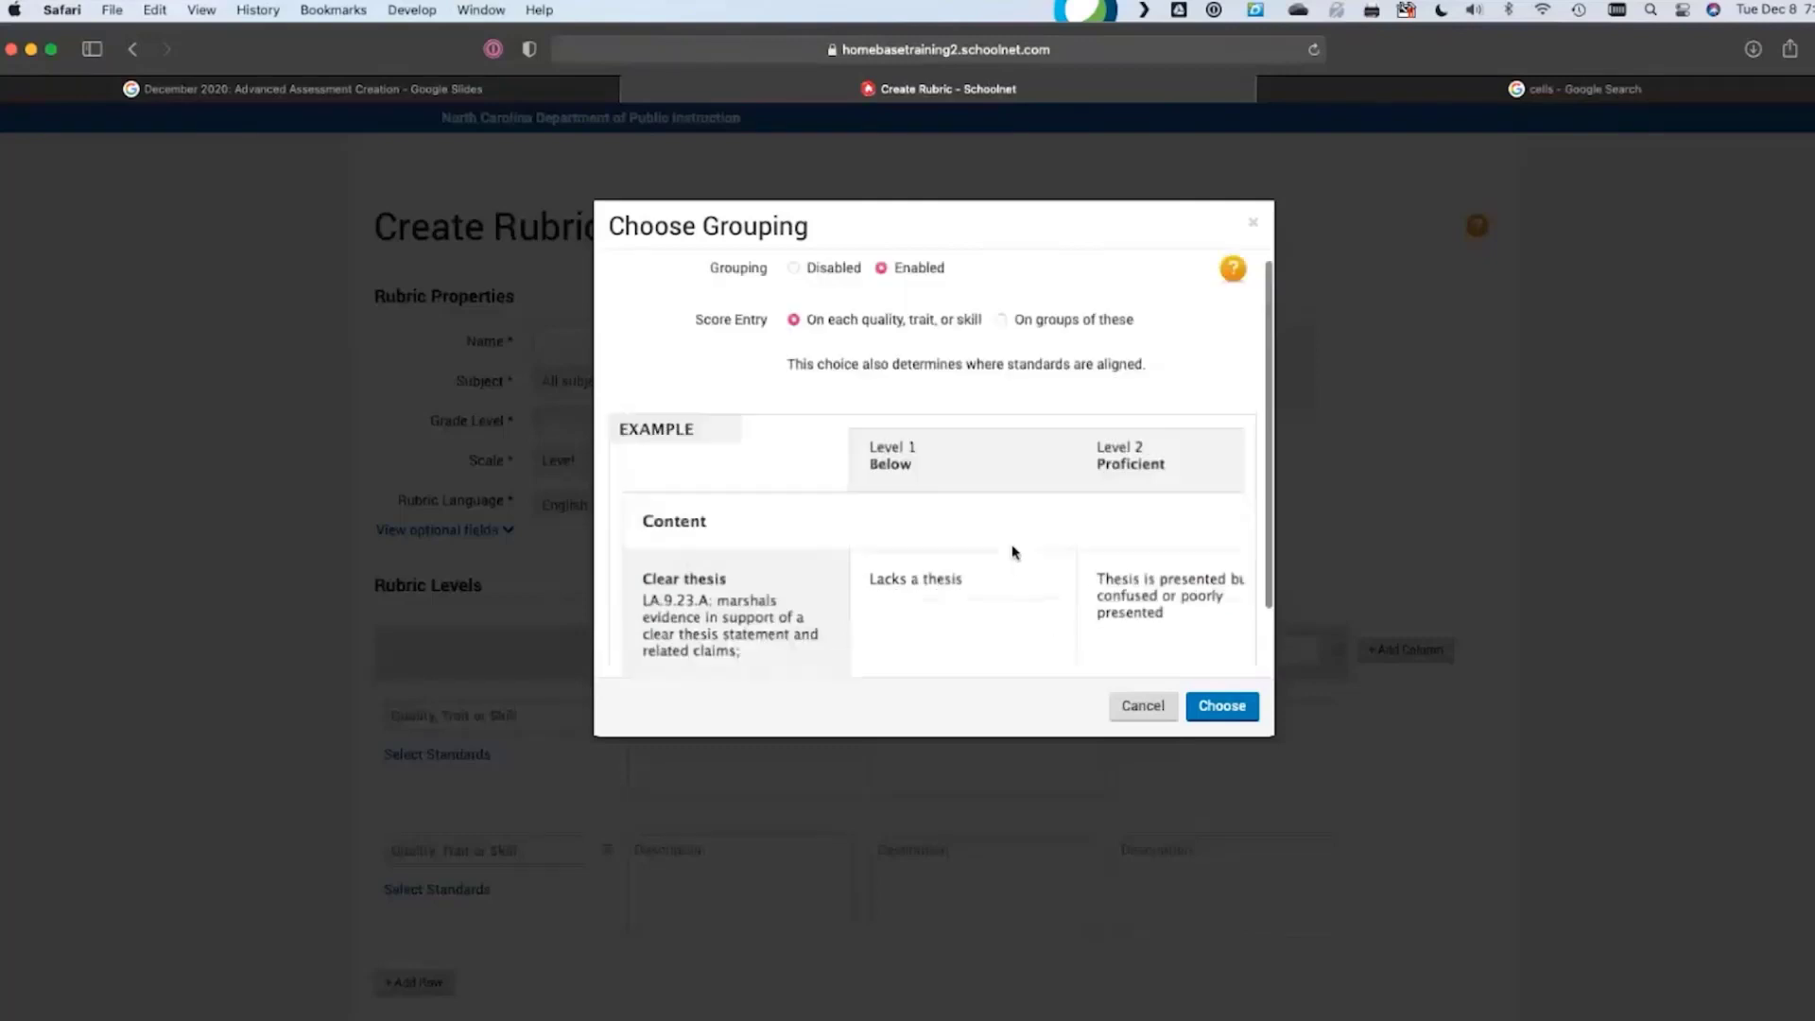
pyautogui.scroll(1, 1012, 552)
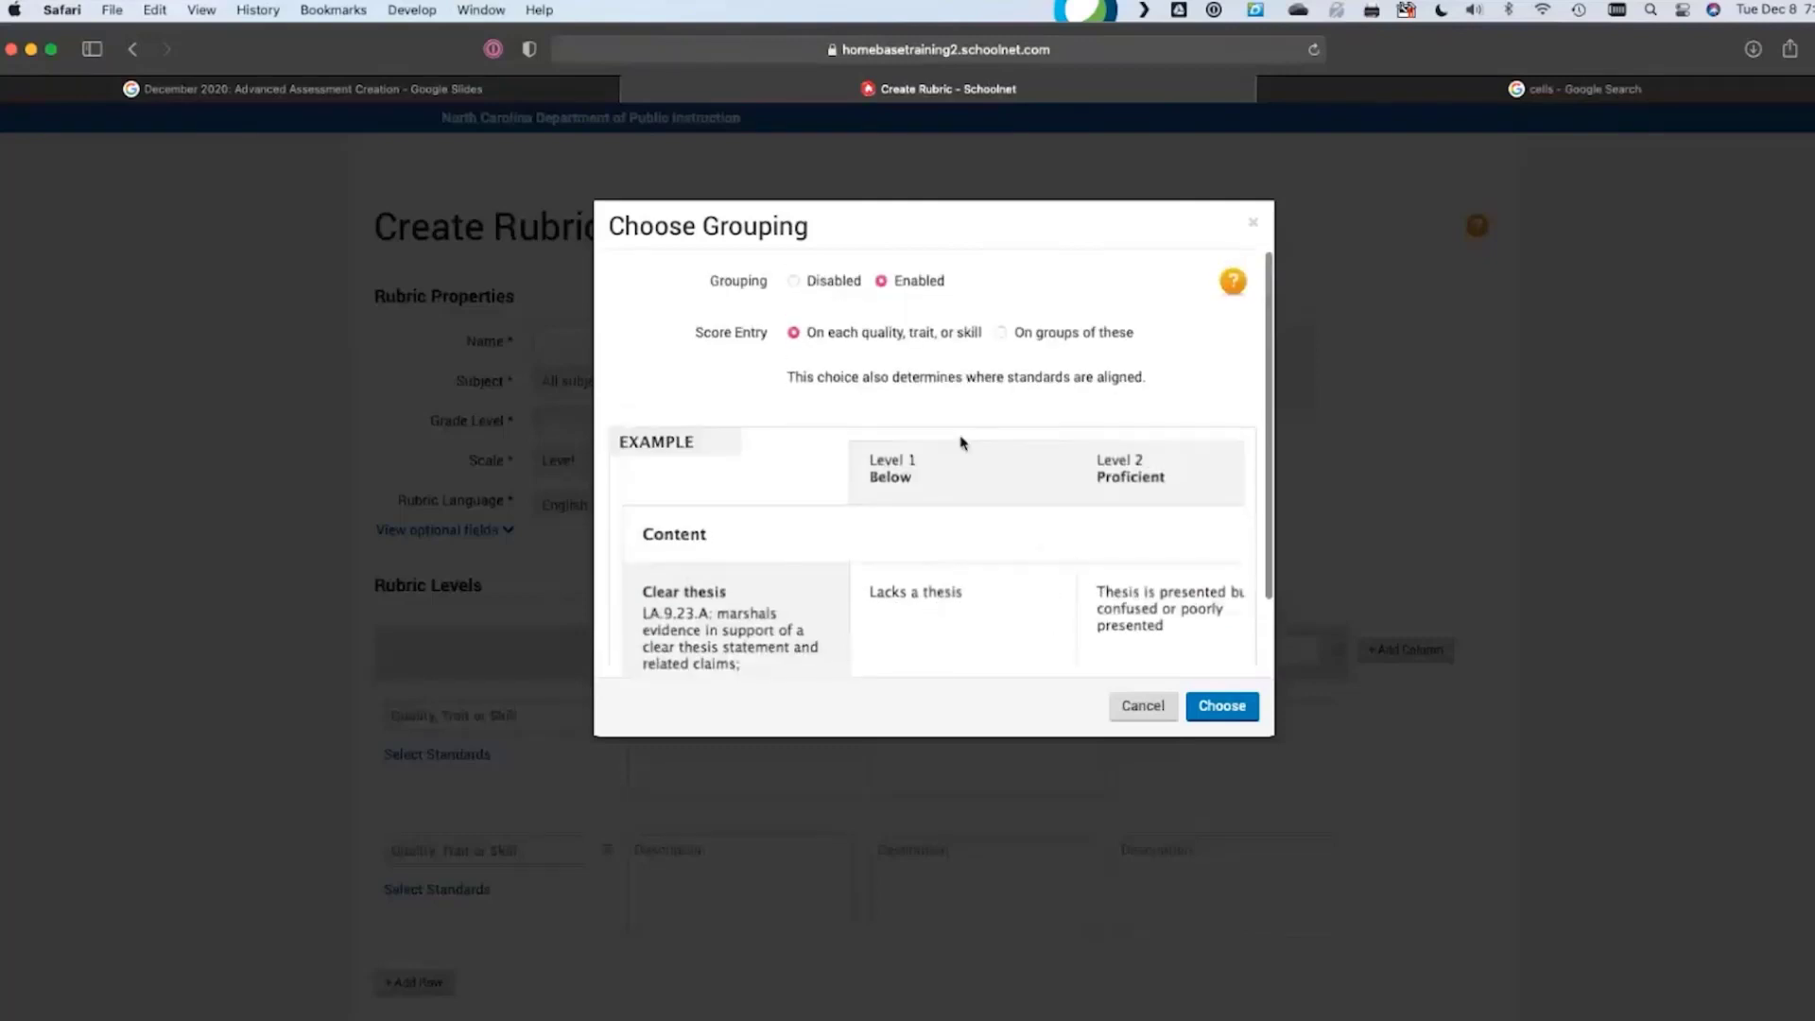
# Try score entry on groups of qualities, traits, or skills and review the grouped example rubric
pyautogui.click(1002, 333)
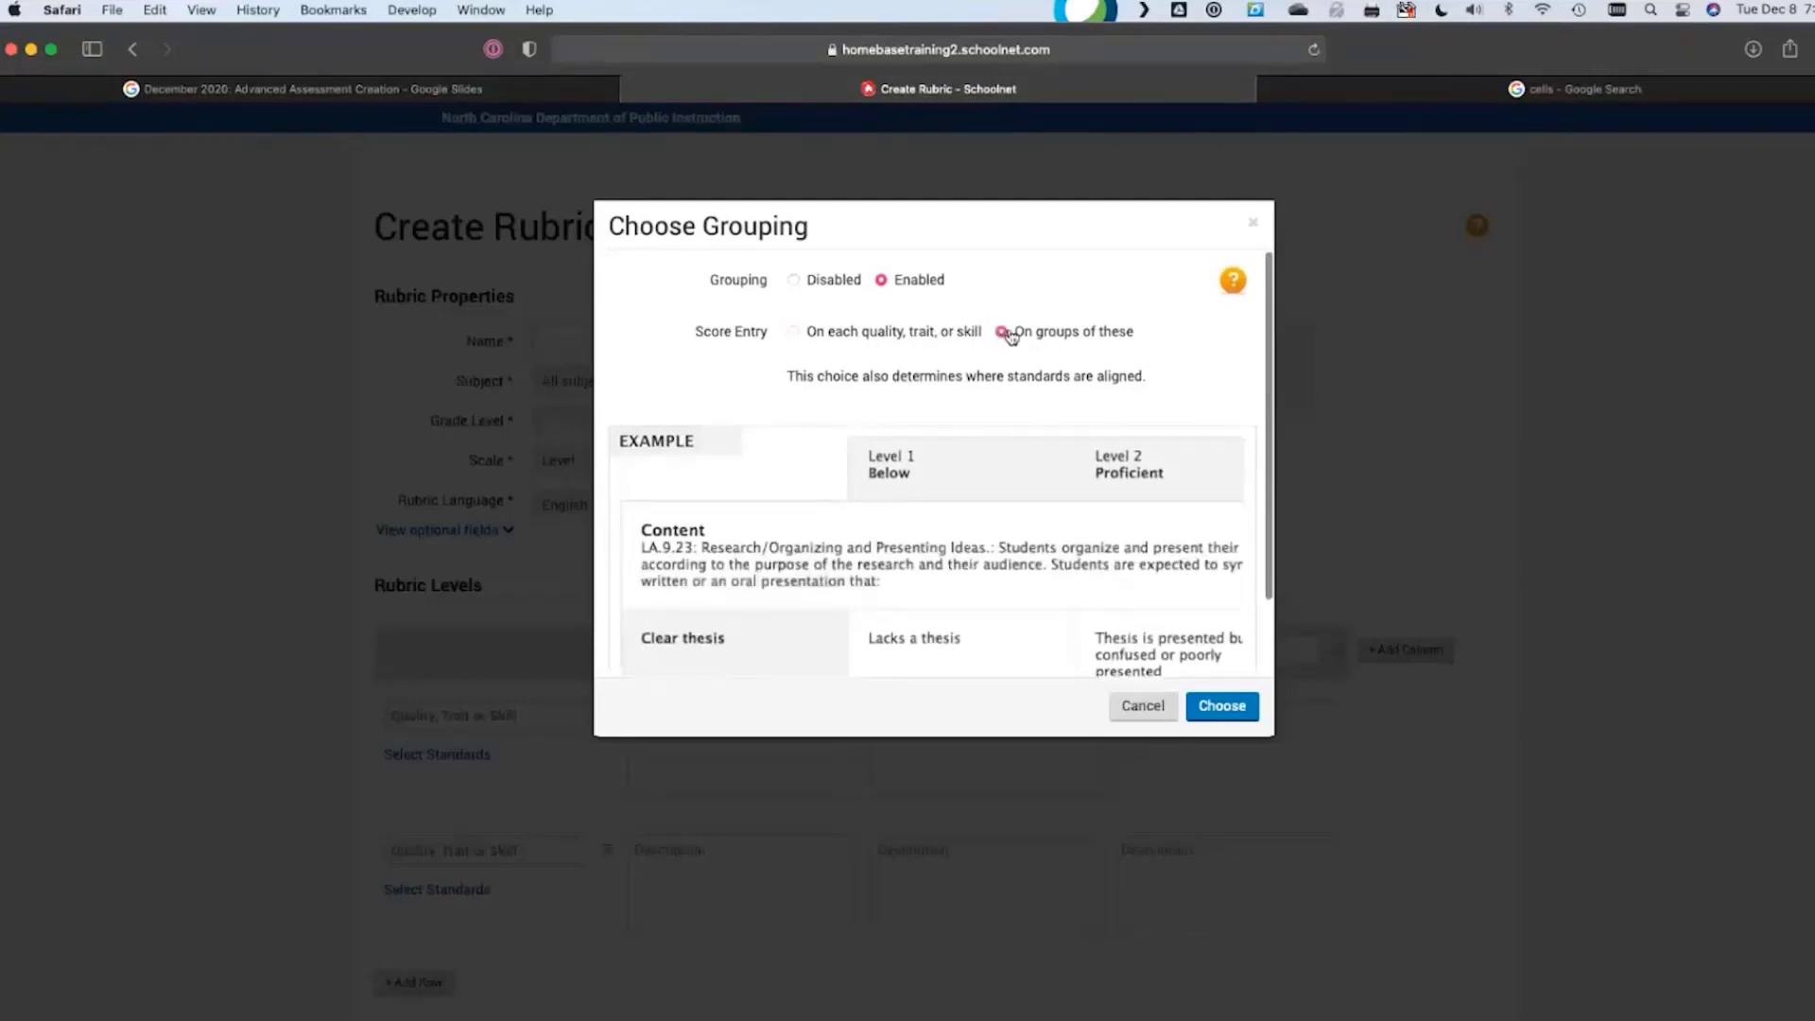
pyautogui.scroll(-2, 836, 558)
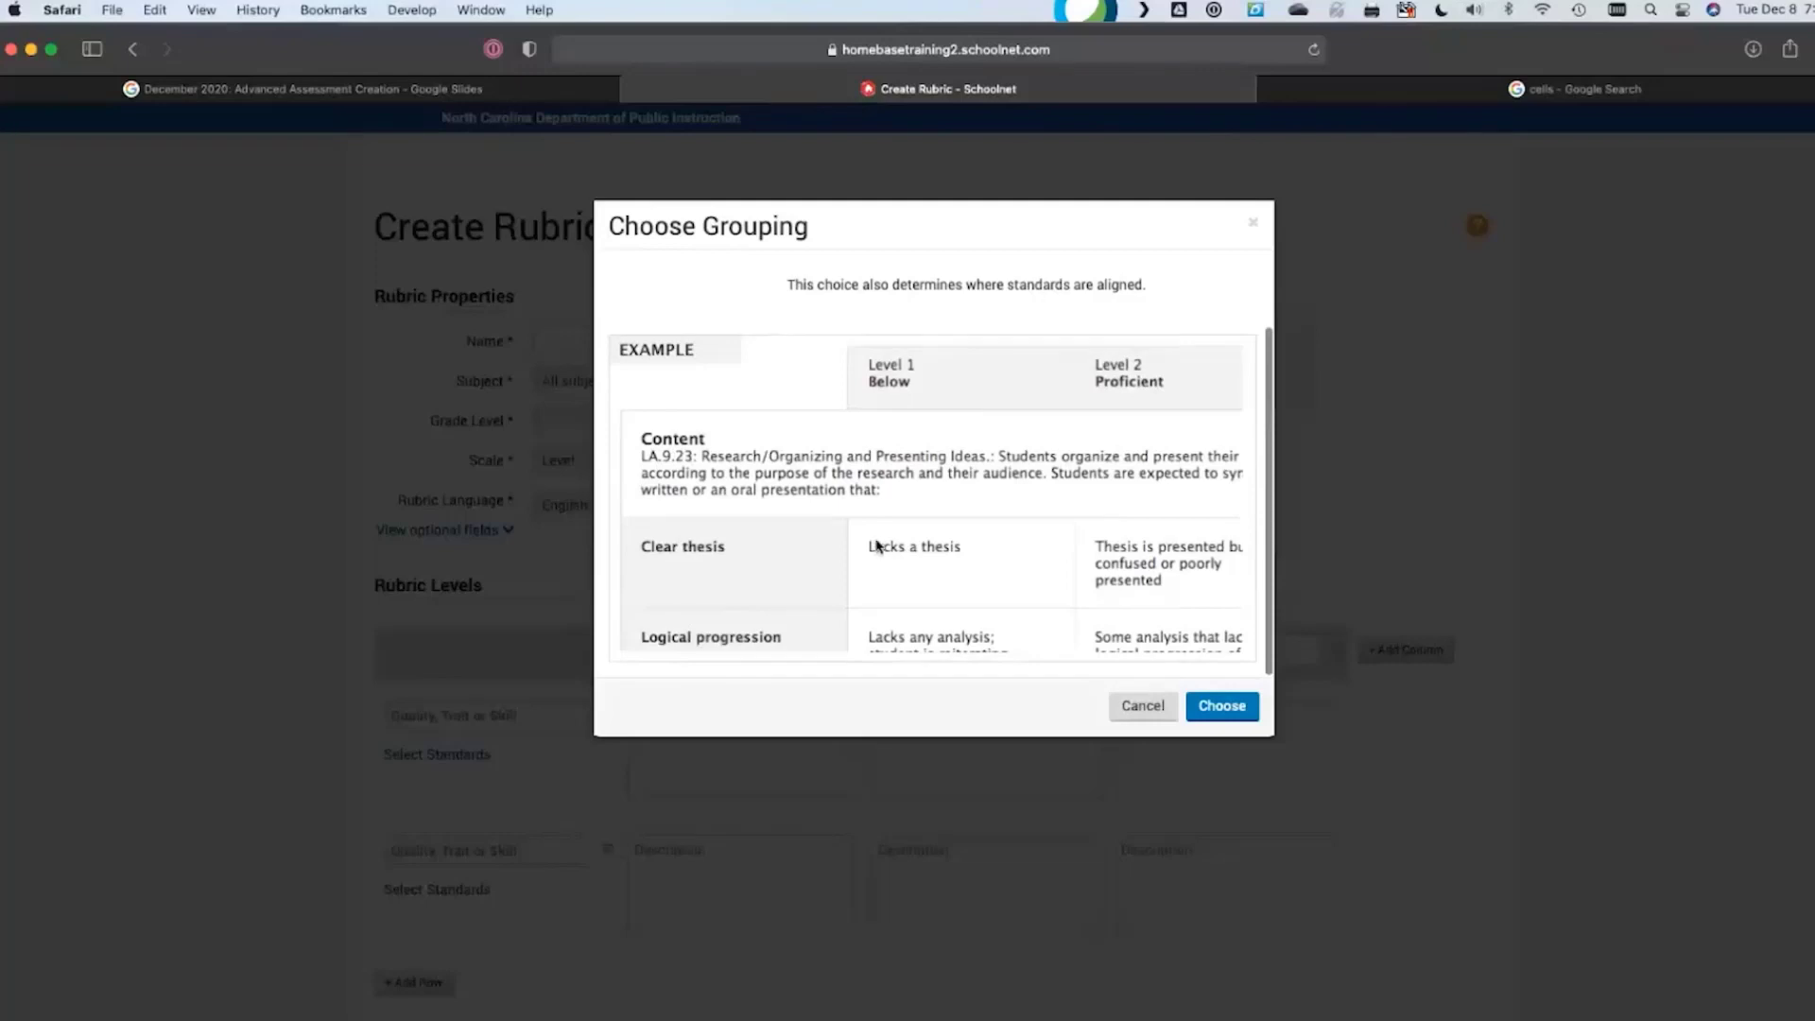
pyautogui.scroll(2, 893, 525)
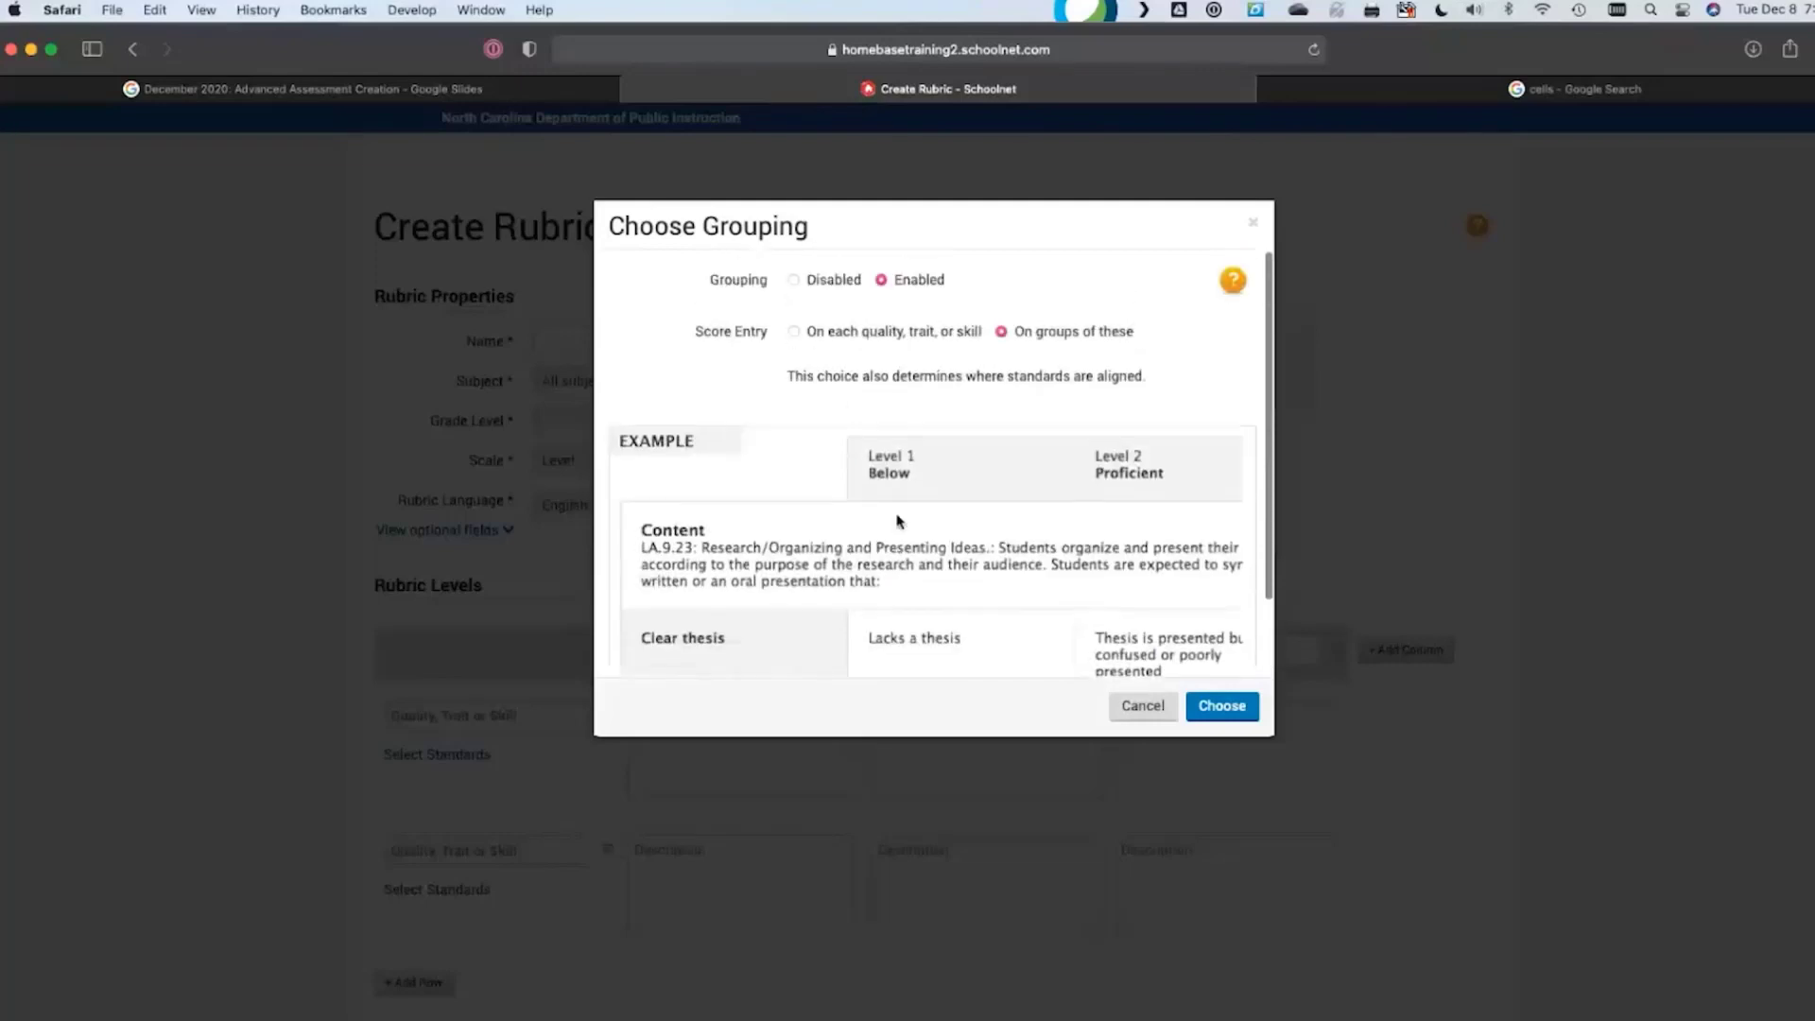
# Set the rubric's grouping to Disabled and confirm the choice
pyautogui.click(796, 284)
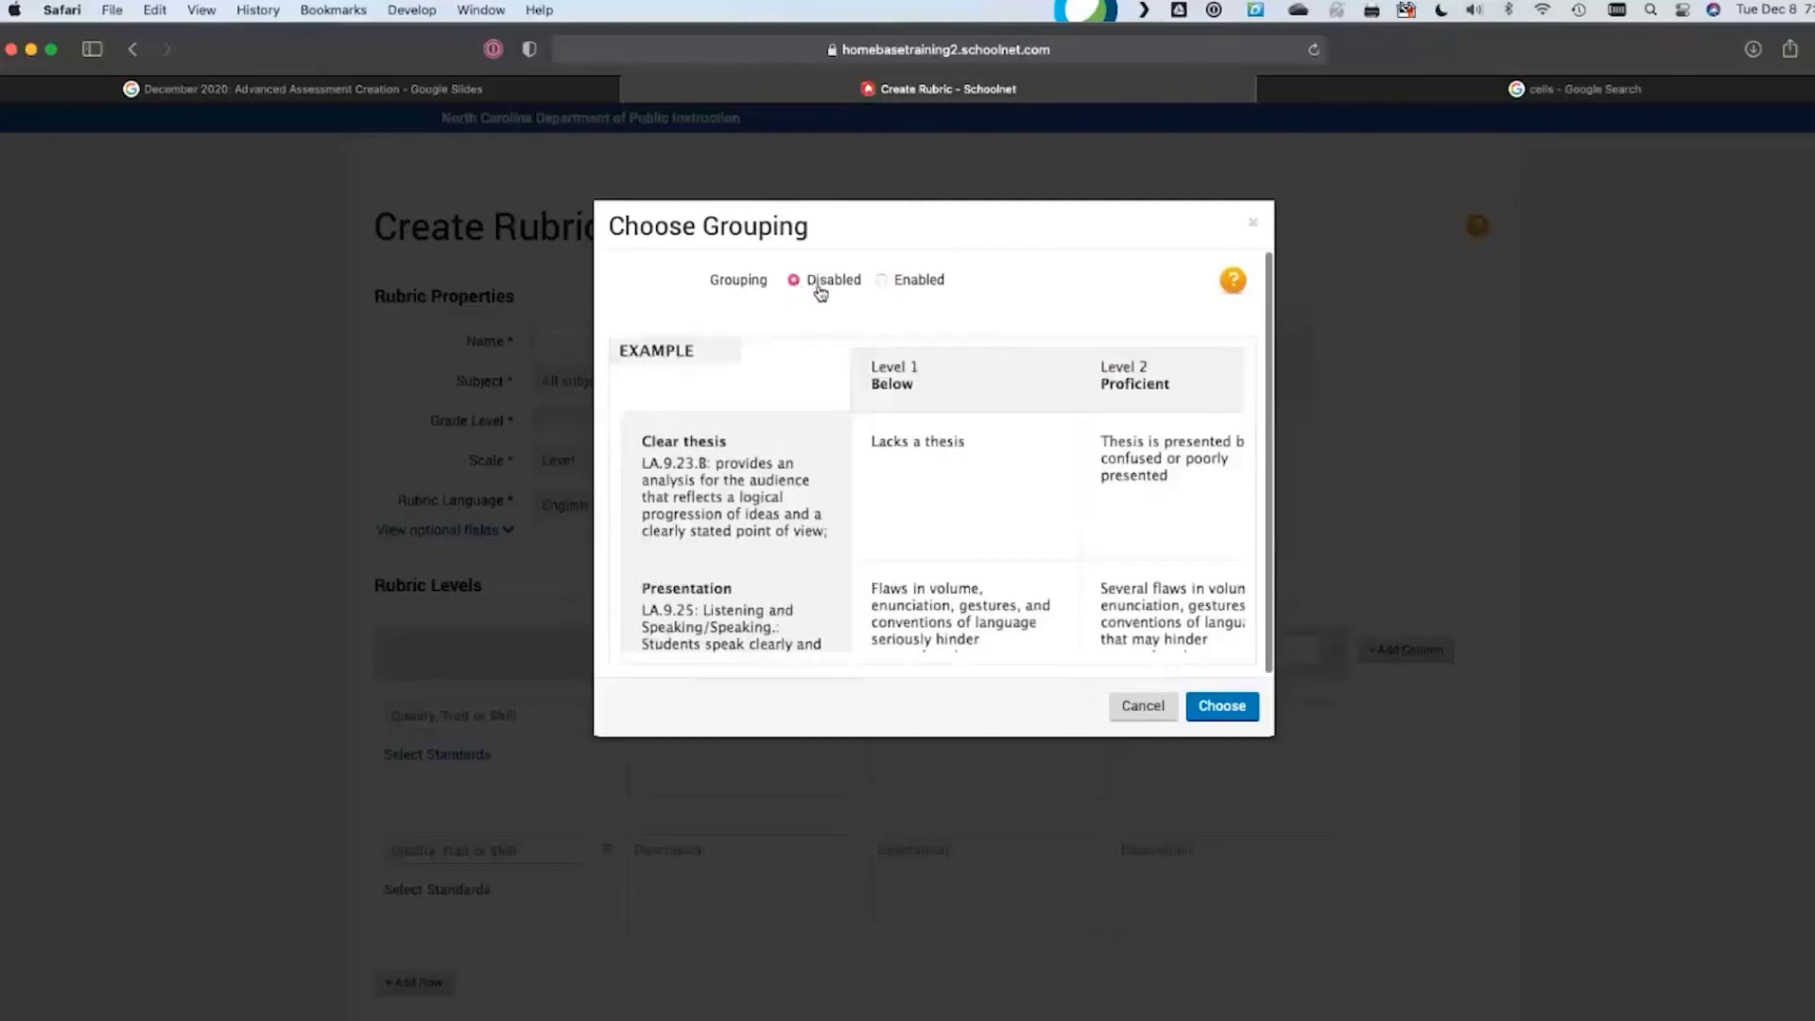
pyautogui.click(1219, 707)
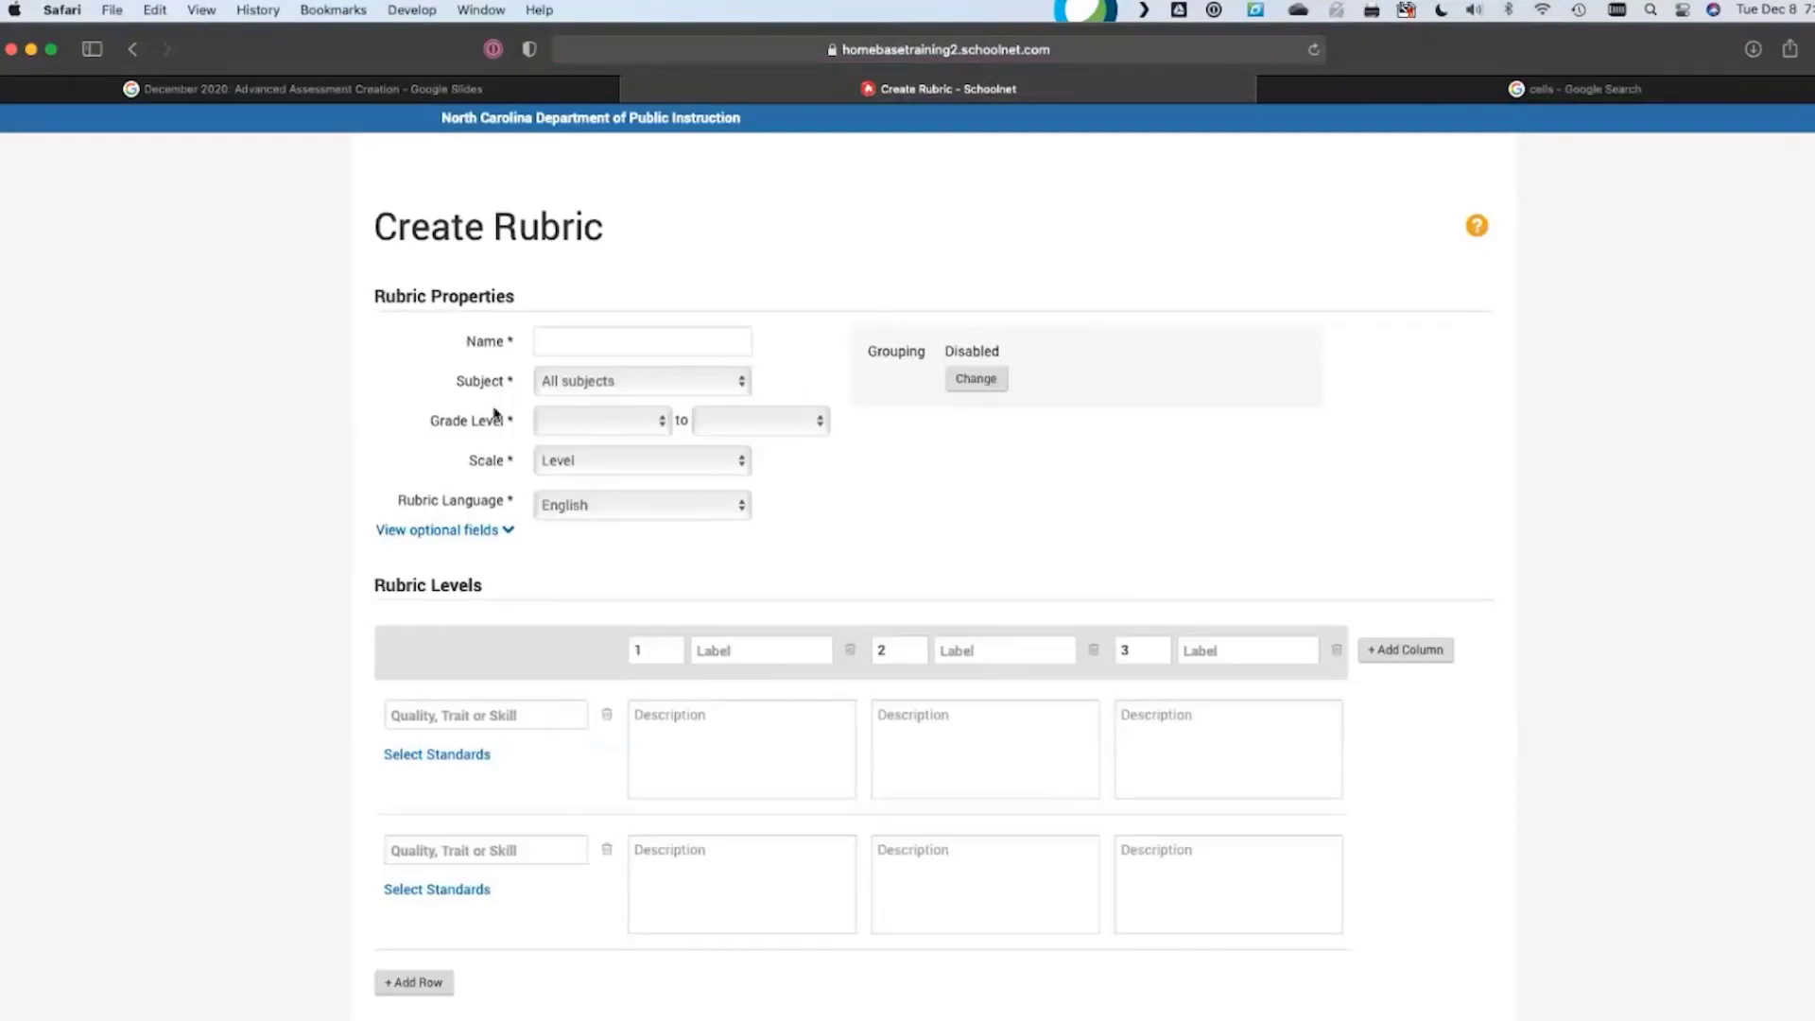
# Name the rubric "My Great Math Writing Rubric" and set its subject to Mathematics
pyautogui.click(661, 334)
pyautogui.write('My Great Math Writing Rubric')
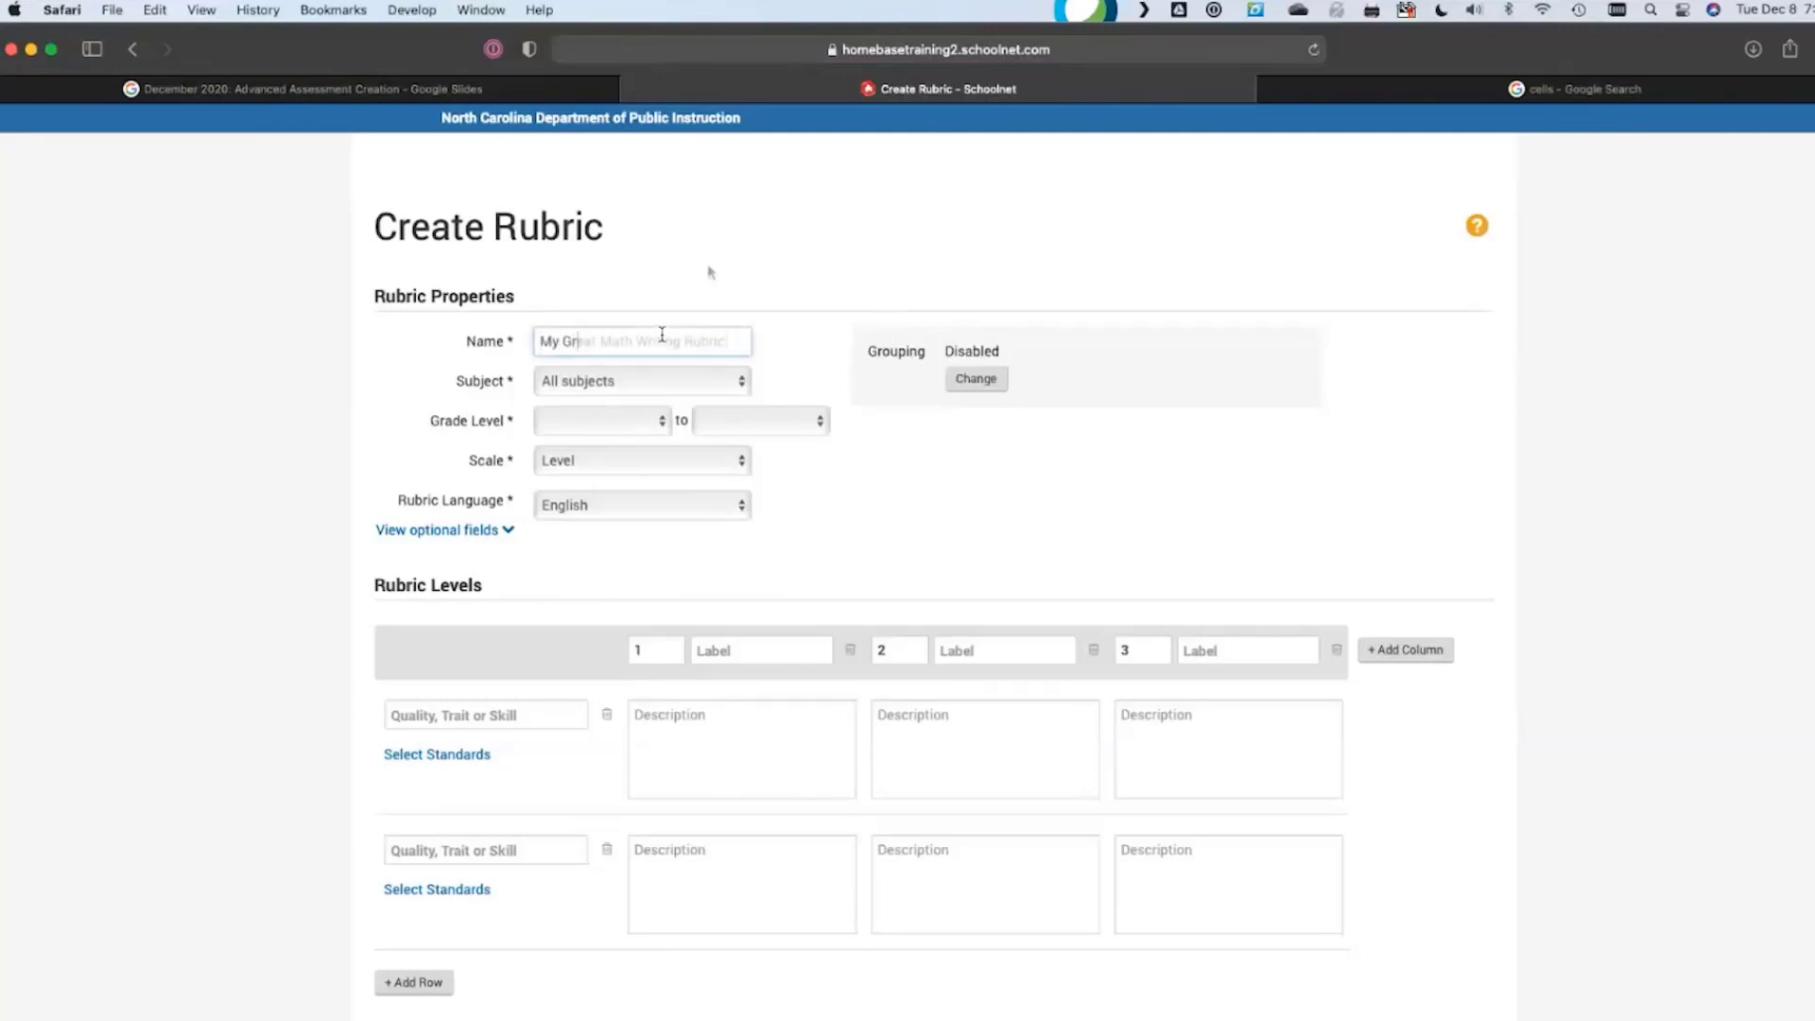
pyautogui.click(721, 384)
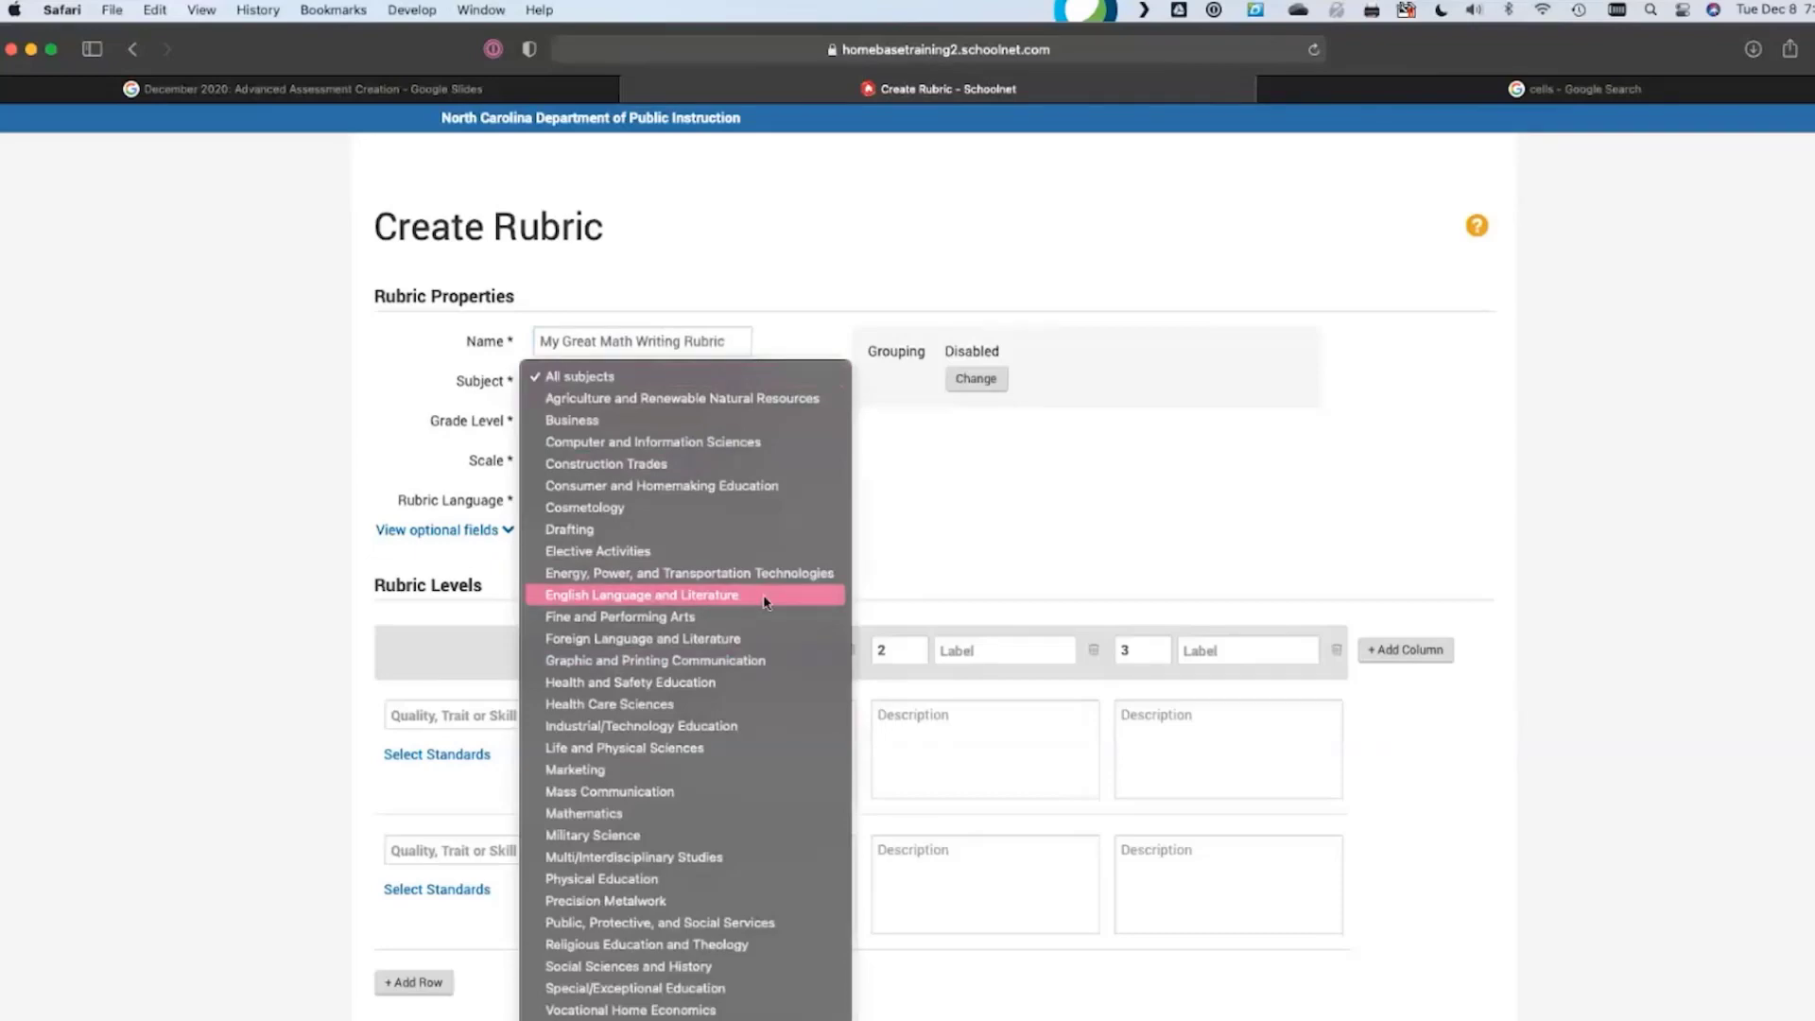
pyautogui.click(728, 812)
pyautogui.click(951, 517)
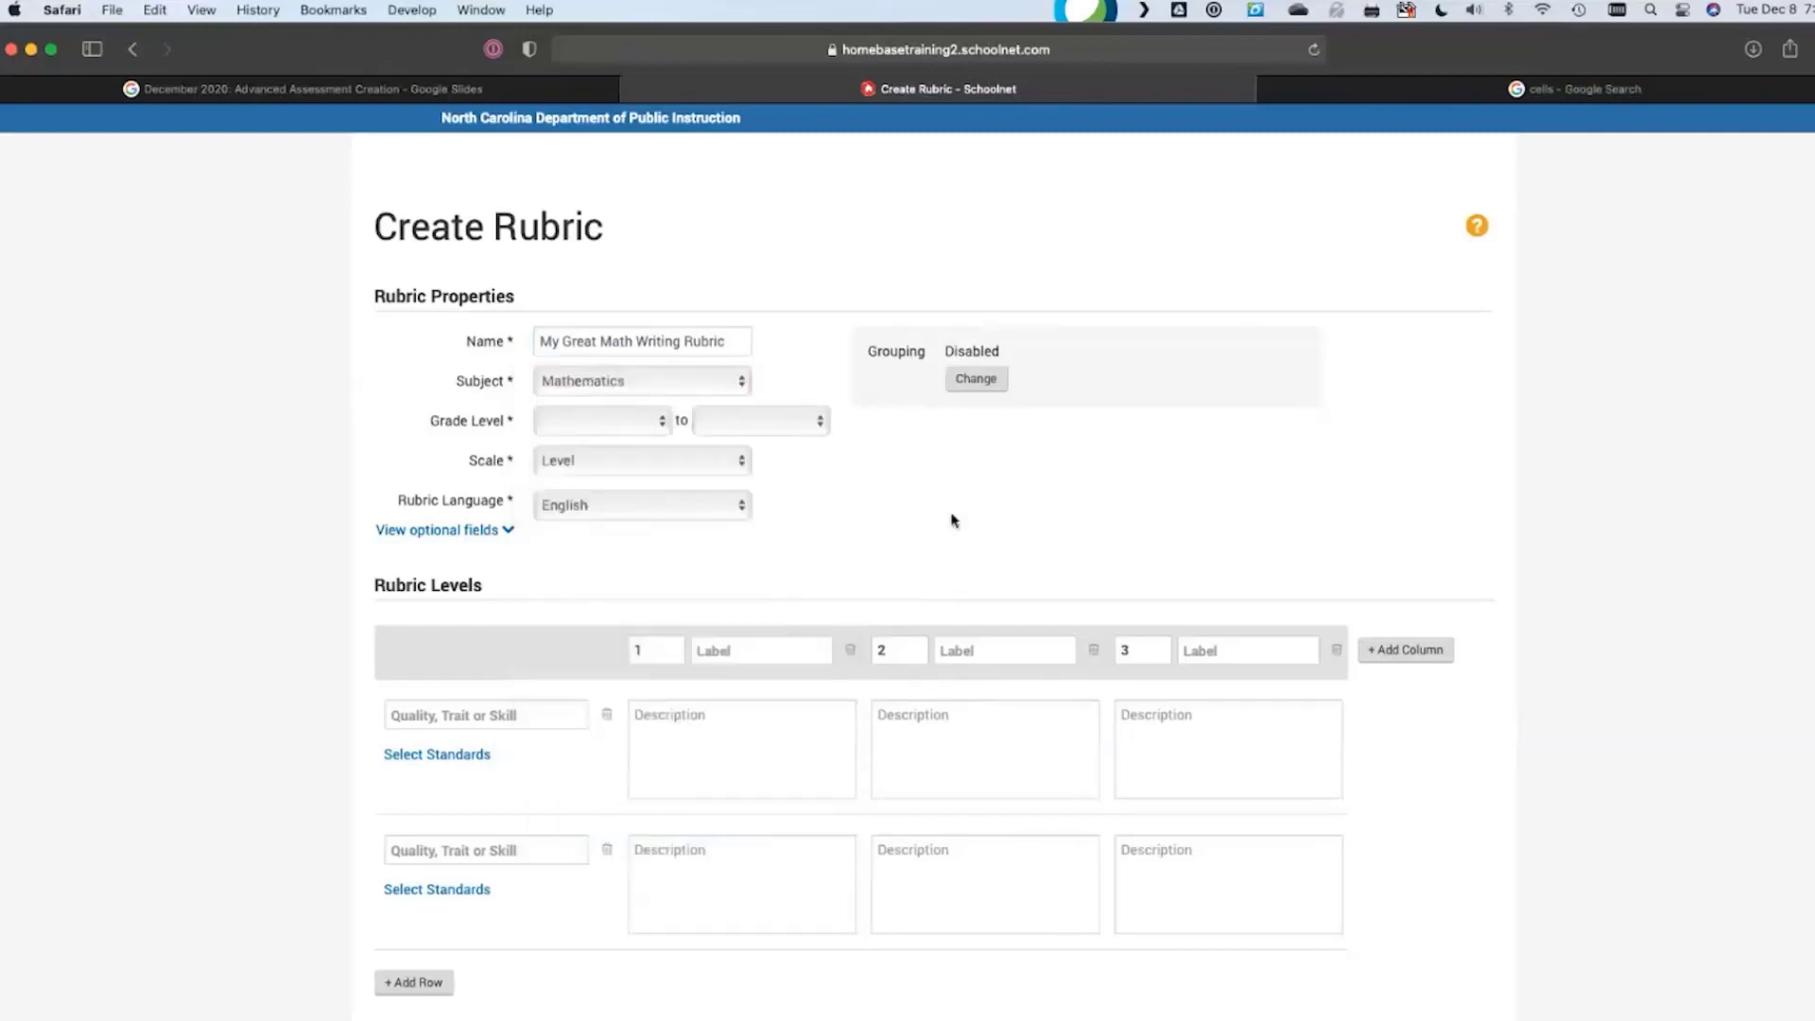
# Set the rubric's grade level range to 05 - Fifth Grade at both ends
pyautogui.click(734, 338)
pyautogui.click(659, 423)
pyautogui.click(635, 572)
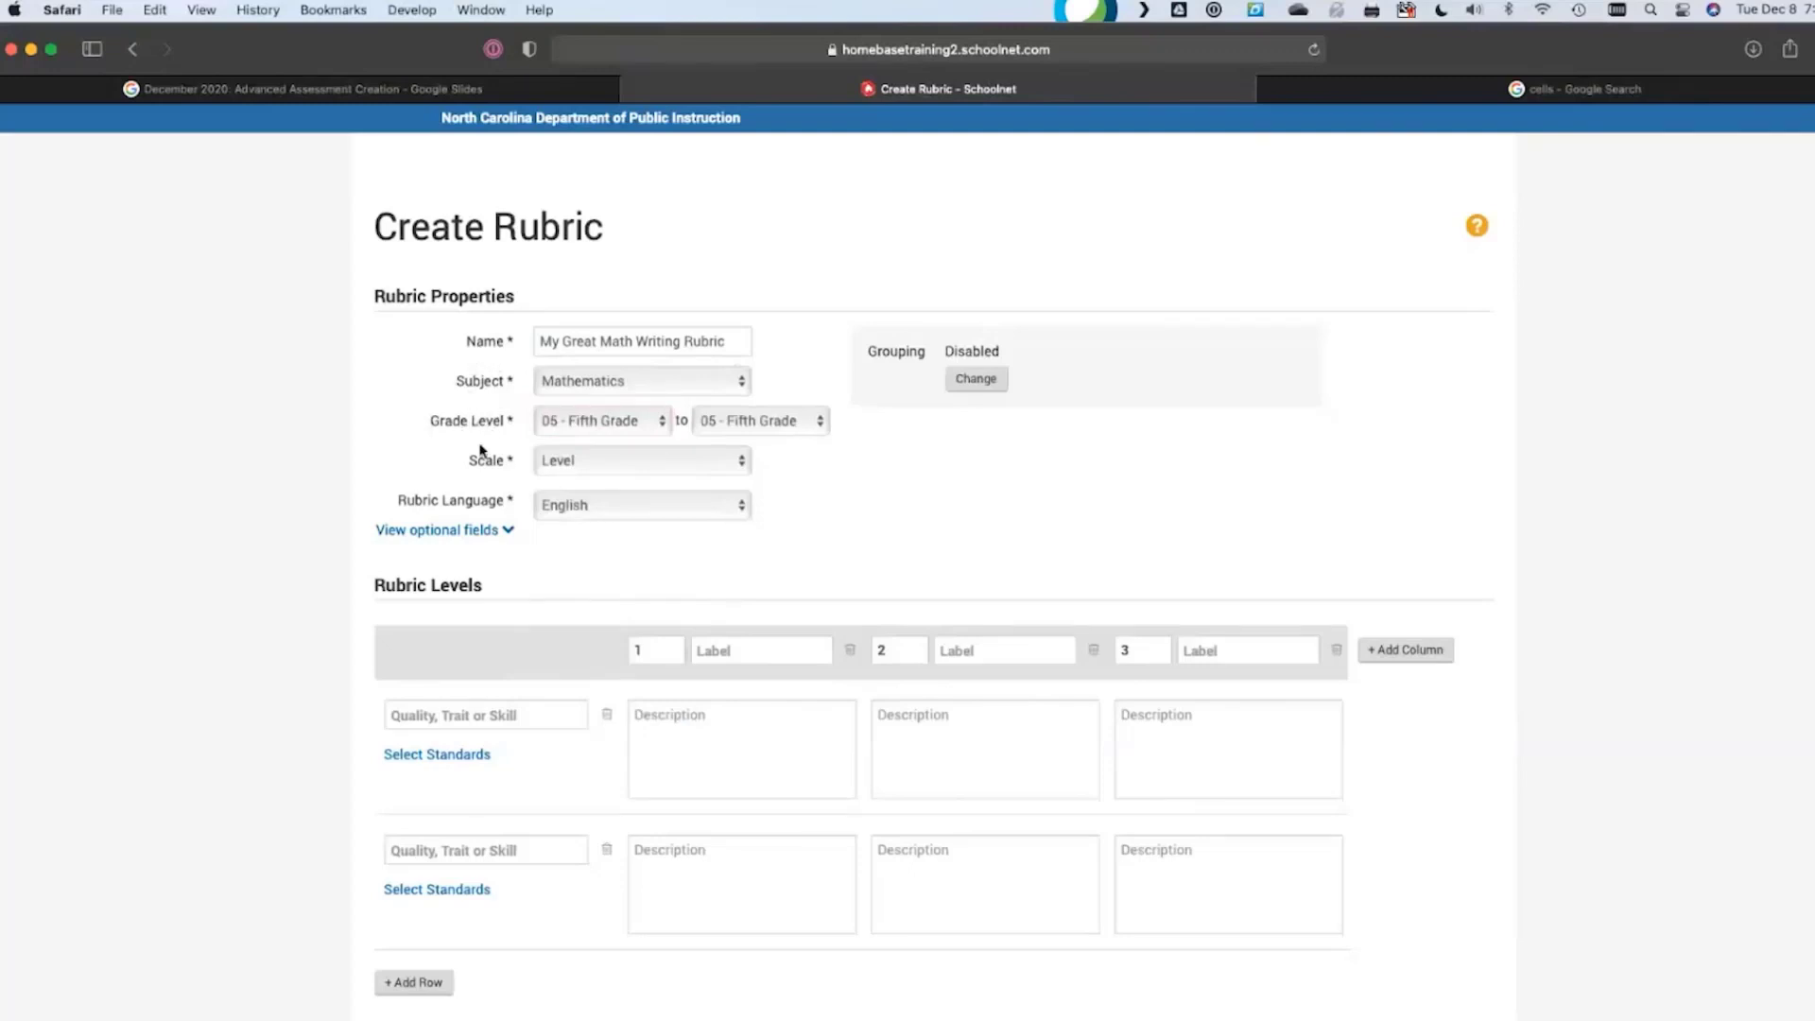
# Try the Point scale for the rubric and set the scale back to Level
pyautogui.click(558, 463)
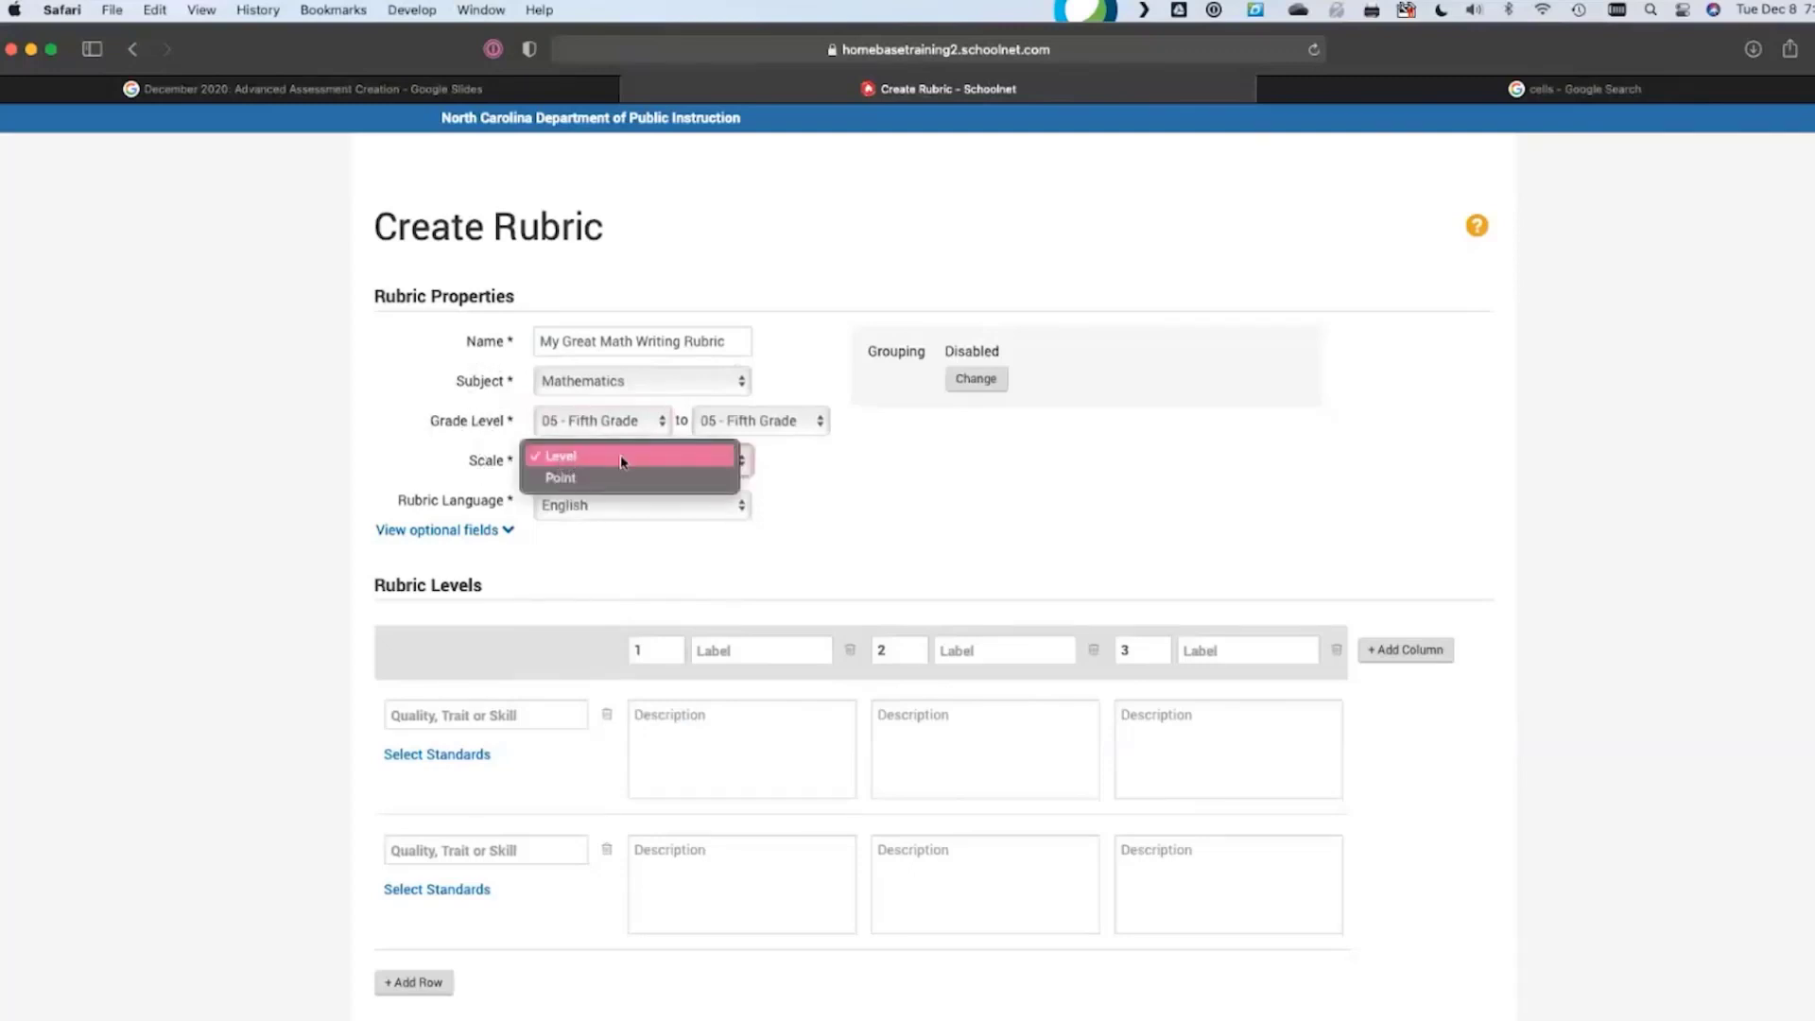
pyautogui.click(686, 458)
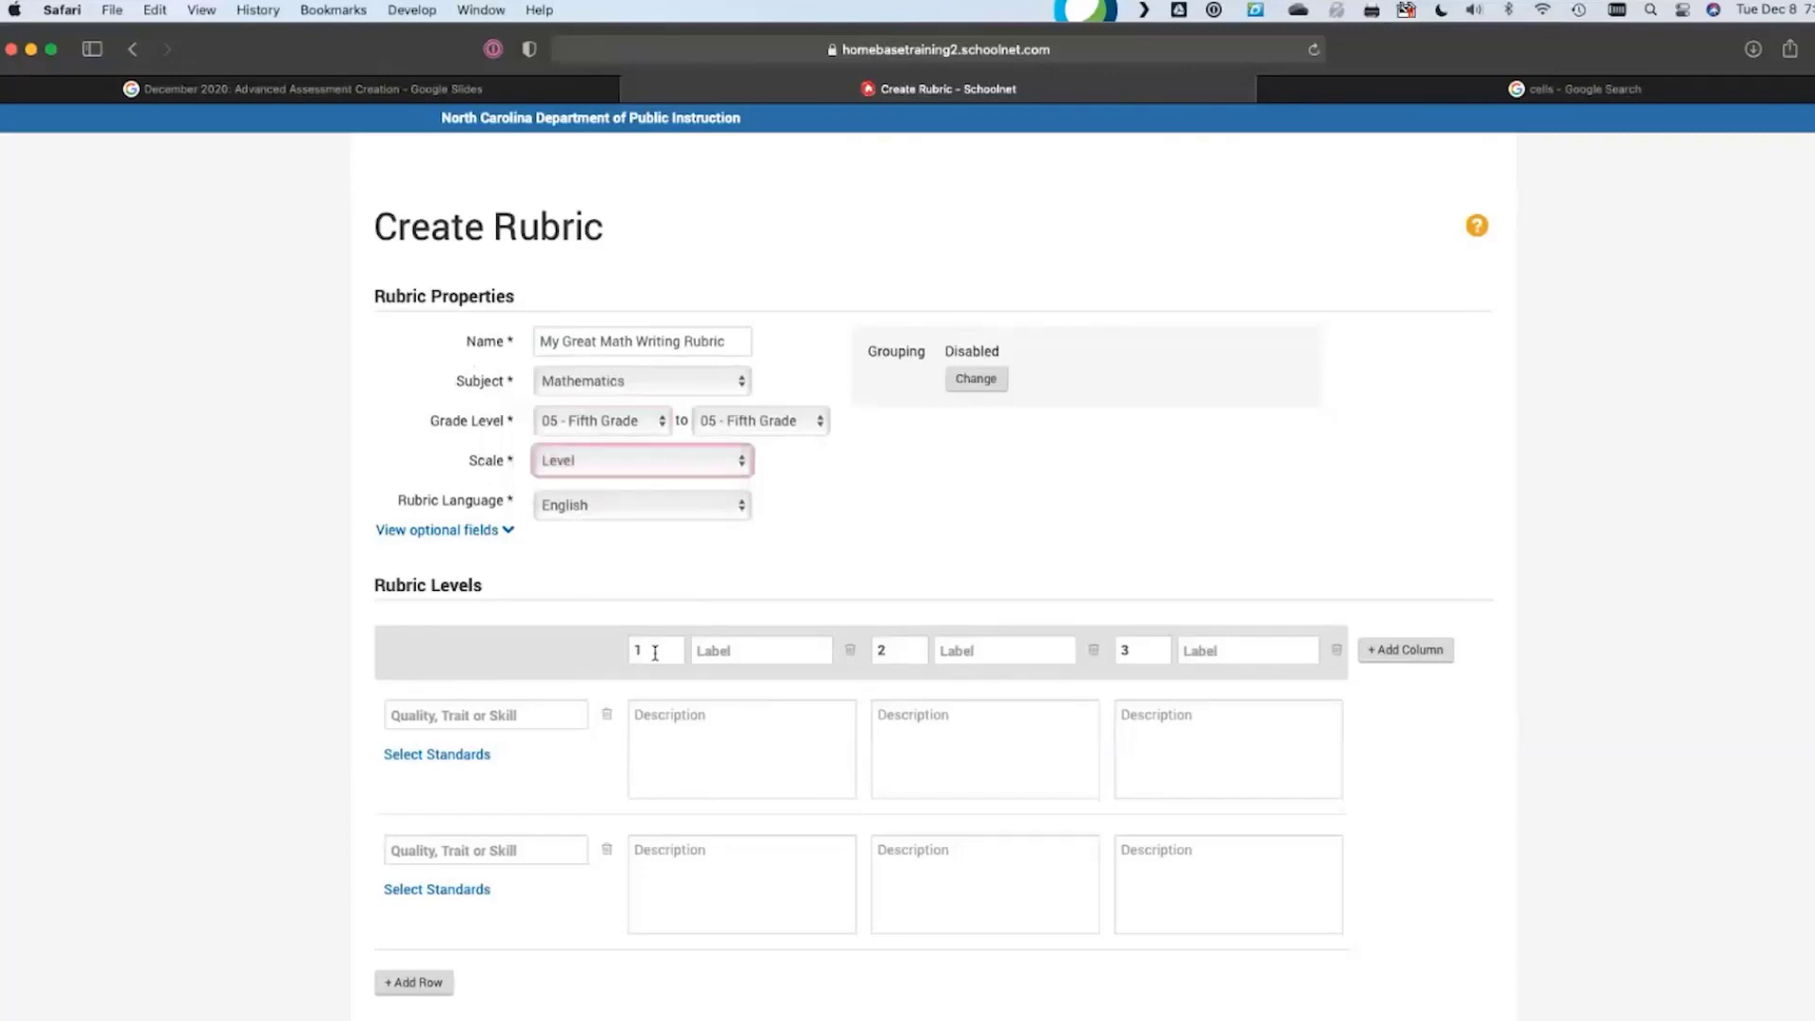
pyautogui.click(655, 653)
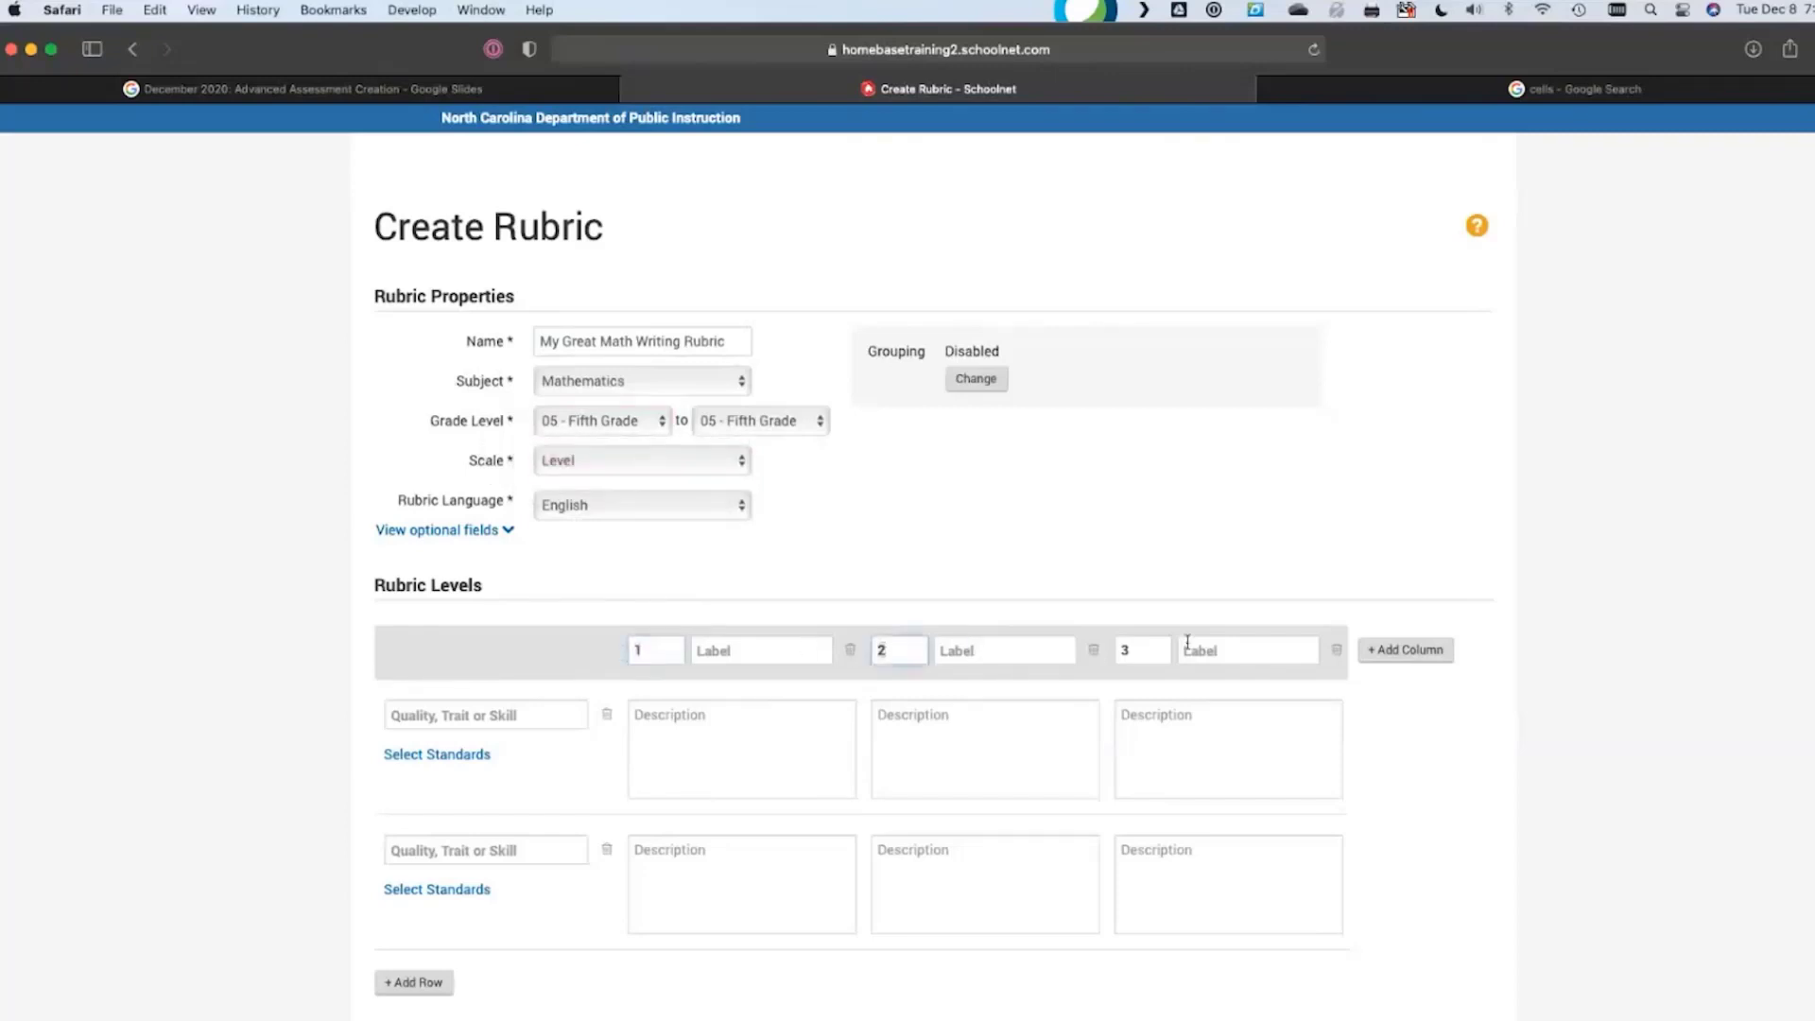
pyautogui.click(676, 465)
pyautogui.click(673, 479)
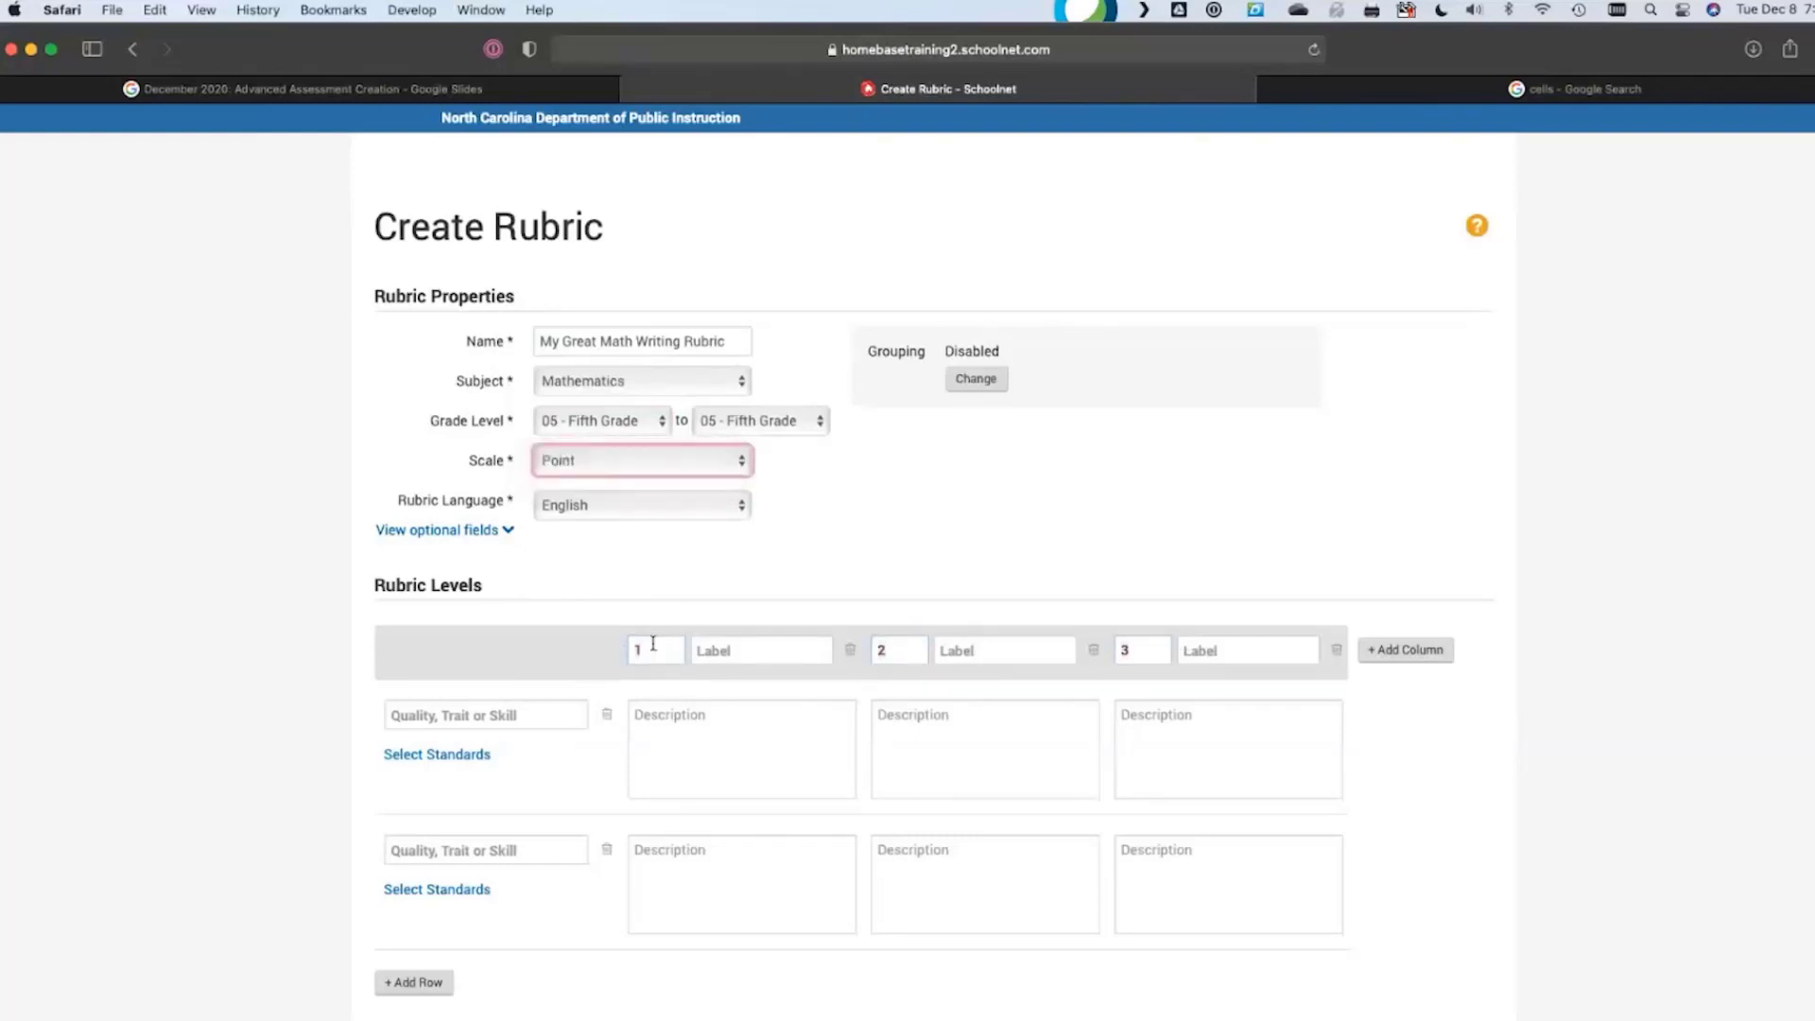
pyautogui.click(903, 650)
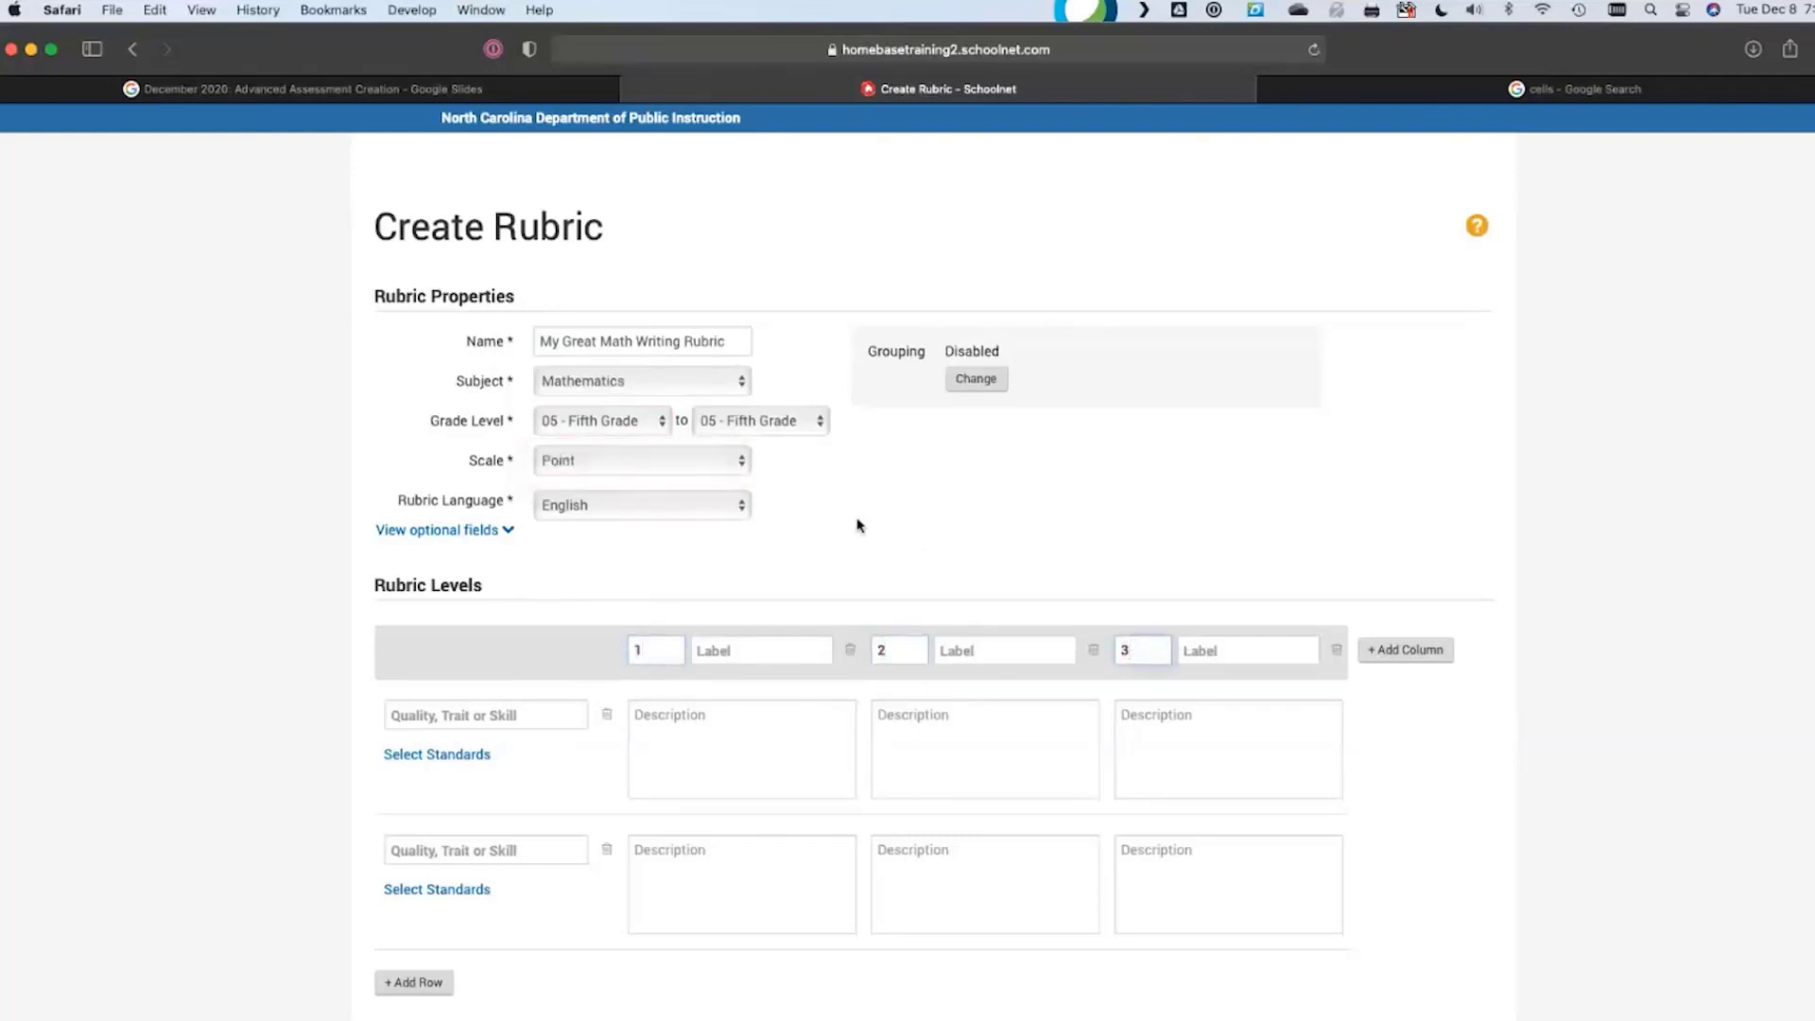
pyautogui.click(705, 473)
pyautogui.click(948, 473)
# Examine the available rubric languages and the optional Keywords and Publisher fields
pyautogui.click(671, 511)
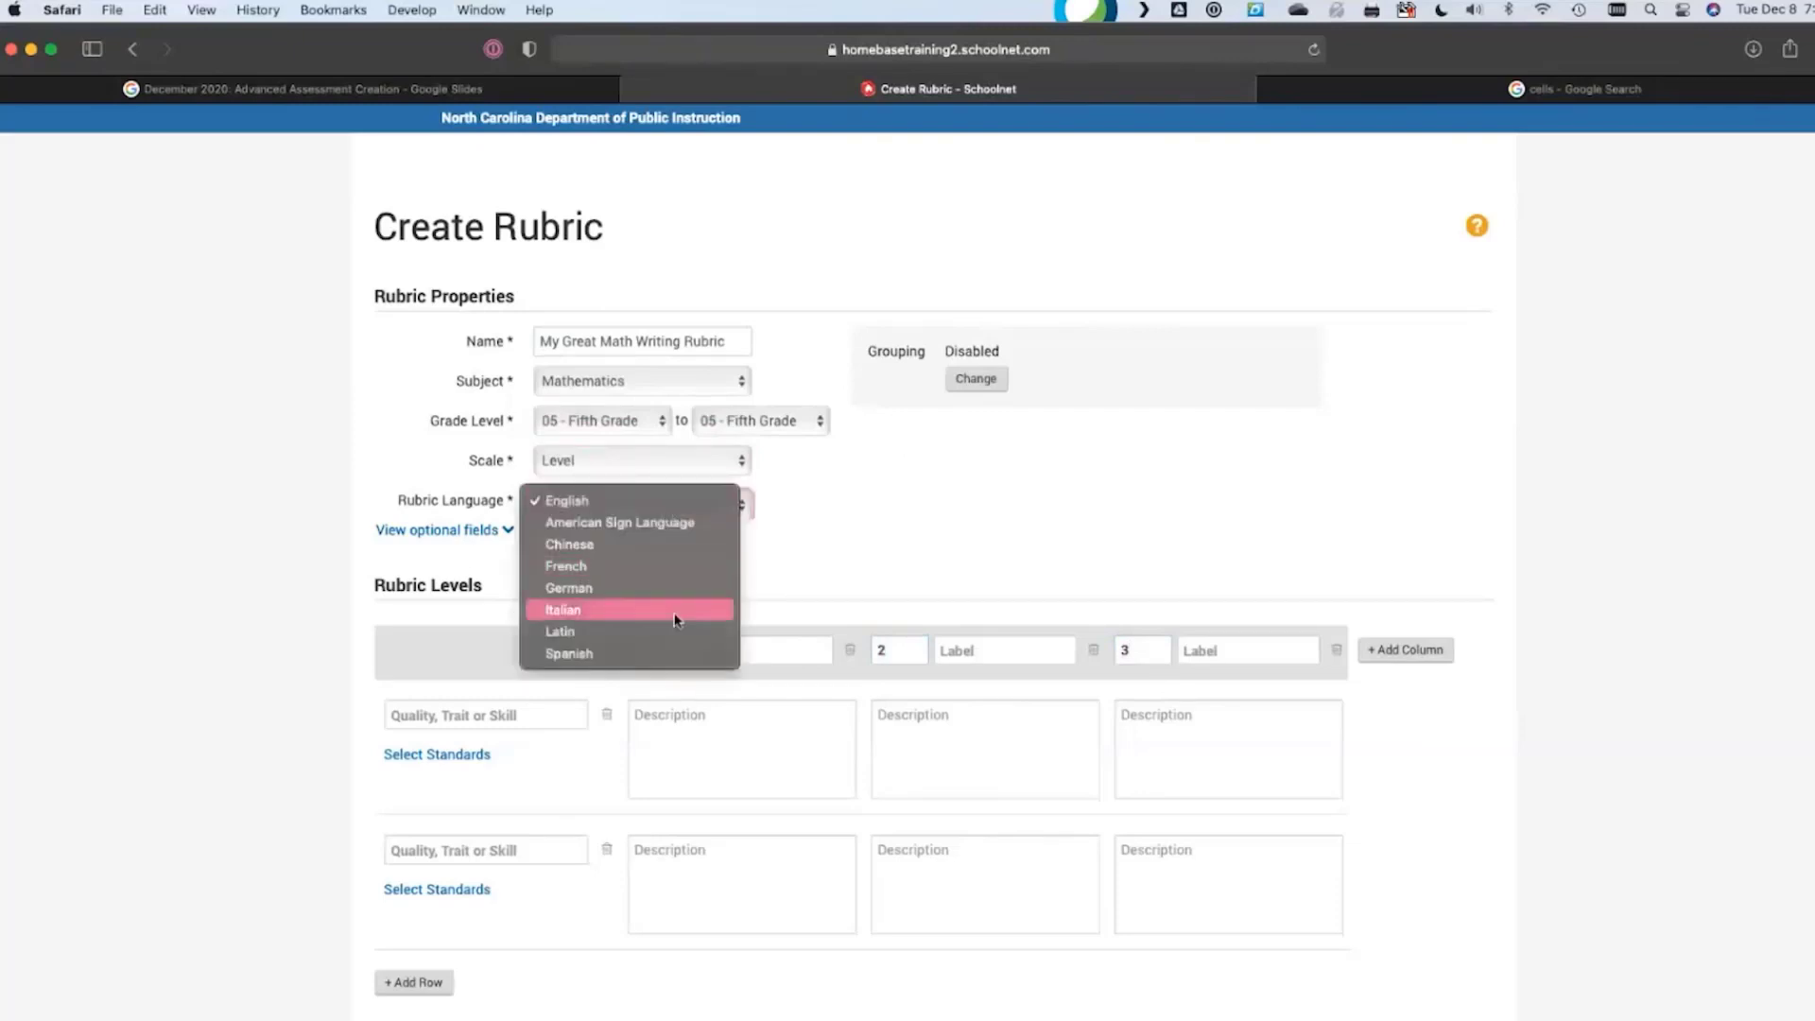
pyautogui.click(879, 496)
pyautogui.click(506, 535)
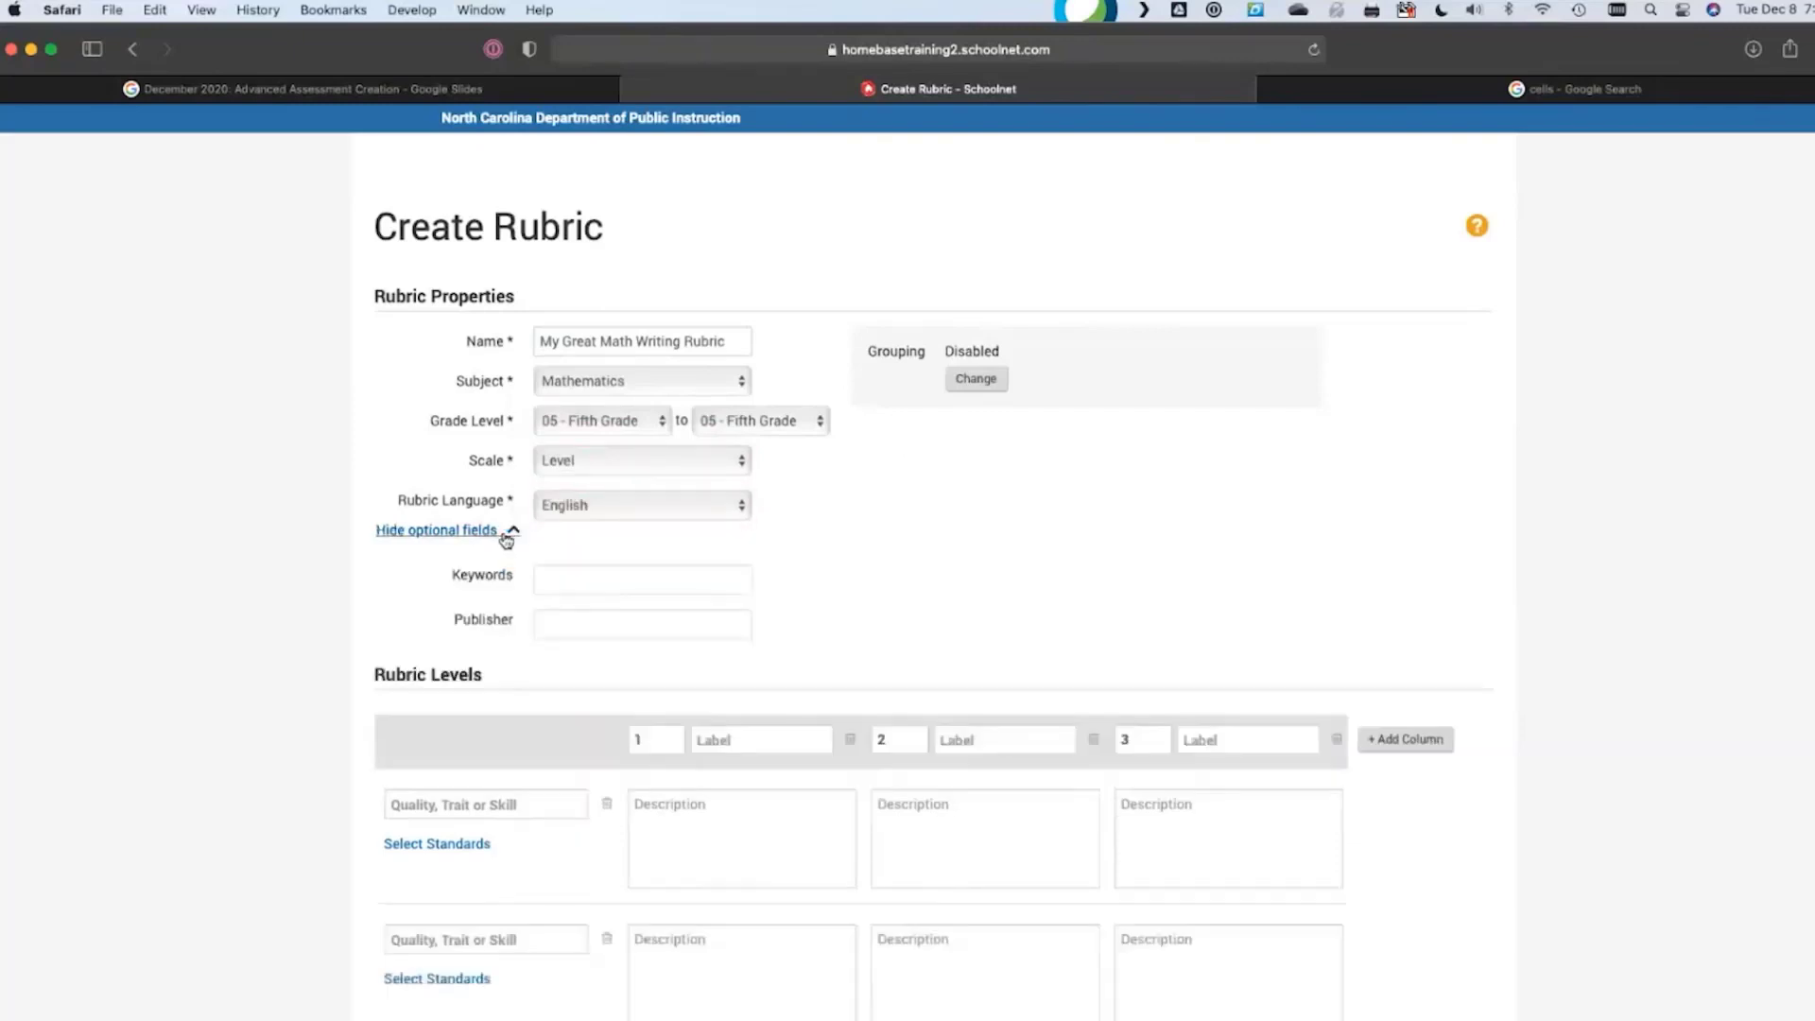
pyautogui.click(583, 579)
pyautogui.click(581, 615)
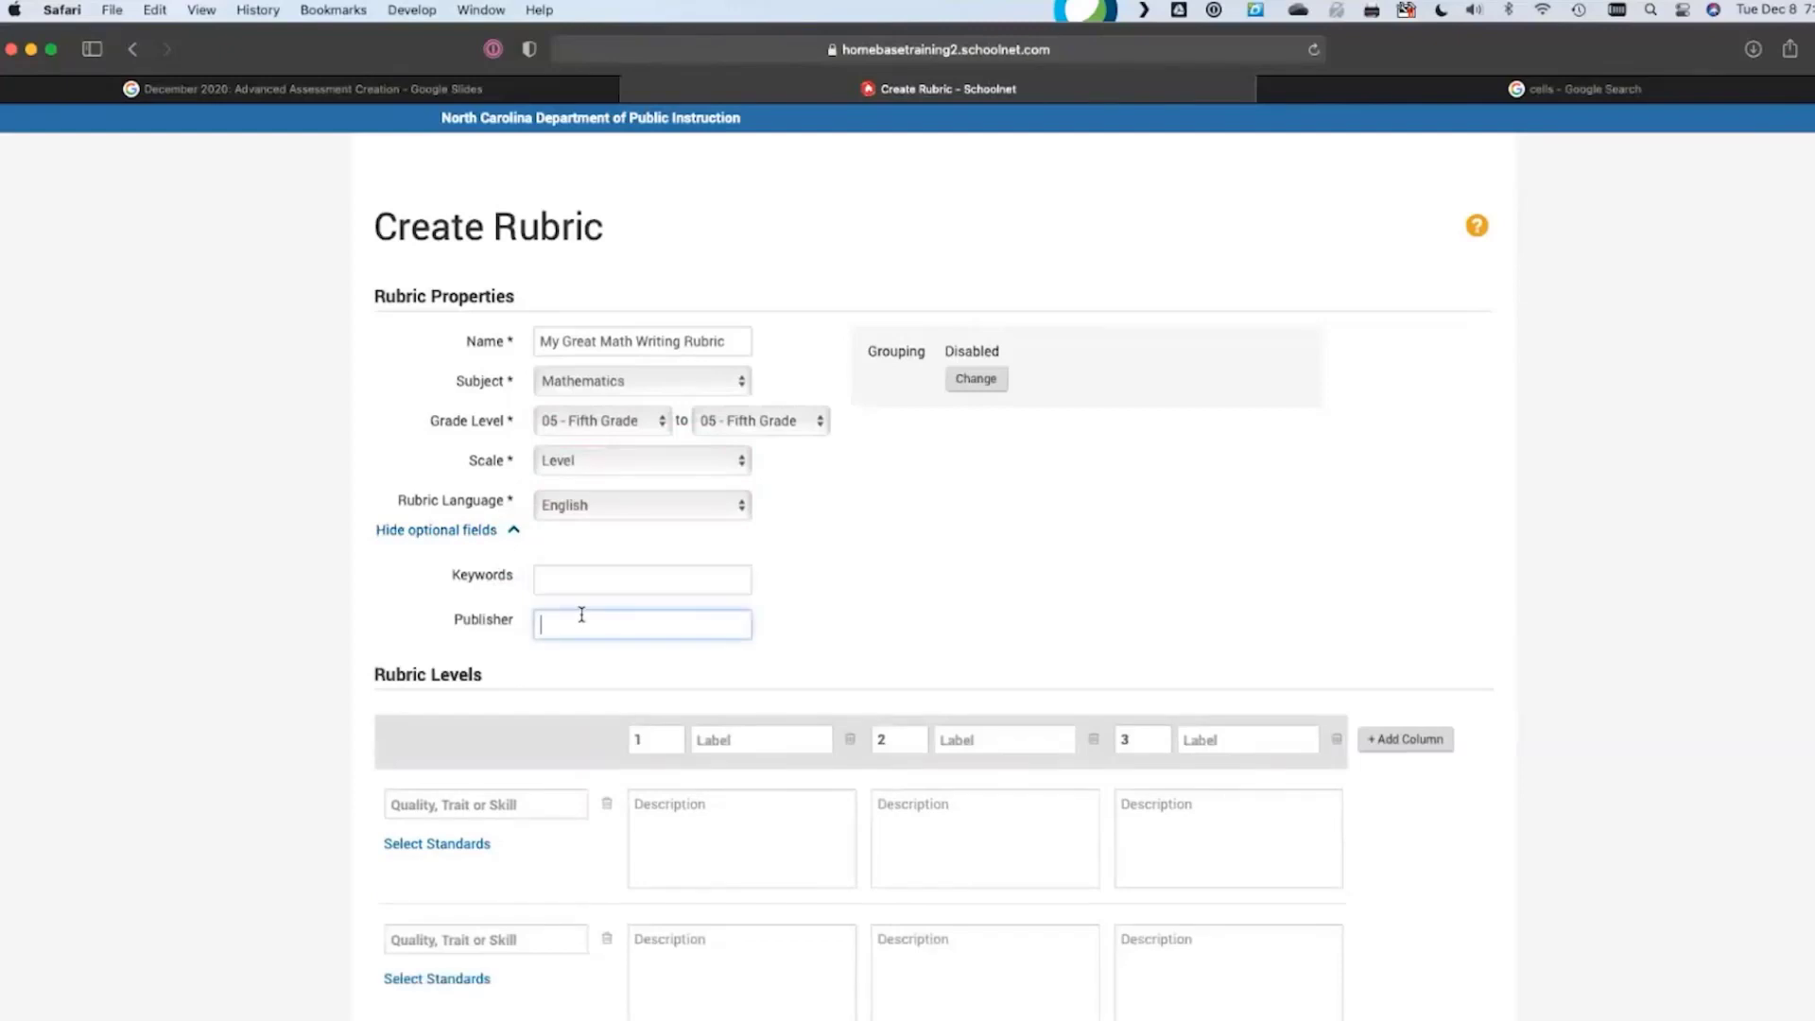
pyautogui.click(594, 580)
pyautogui.click(583, 620)
pyautogui.click(594, 582)
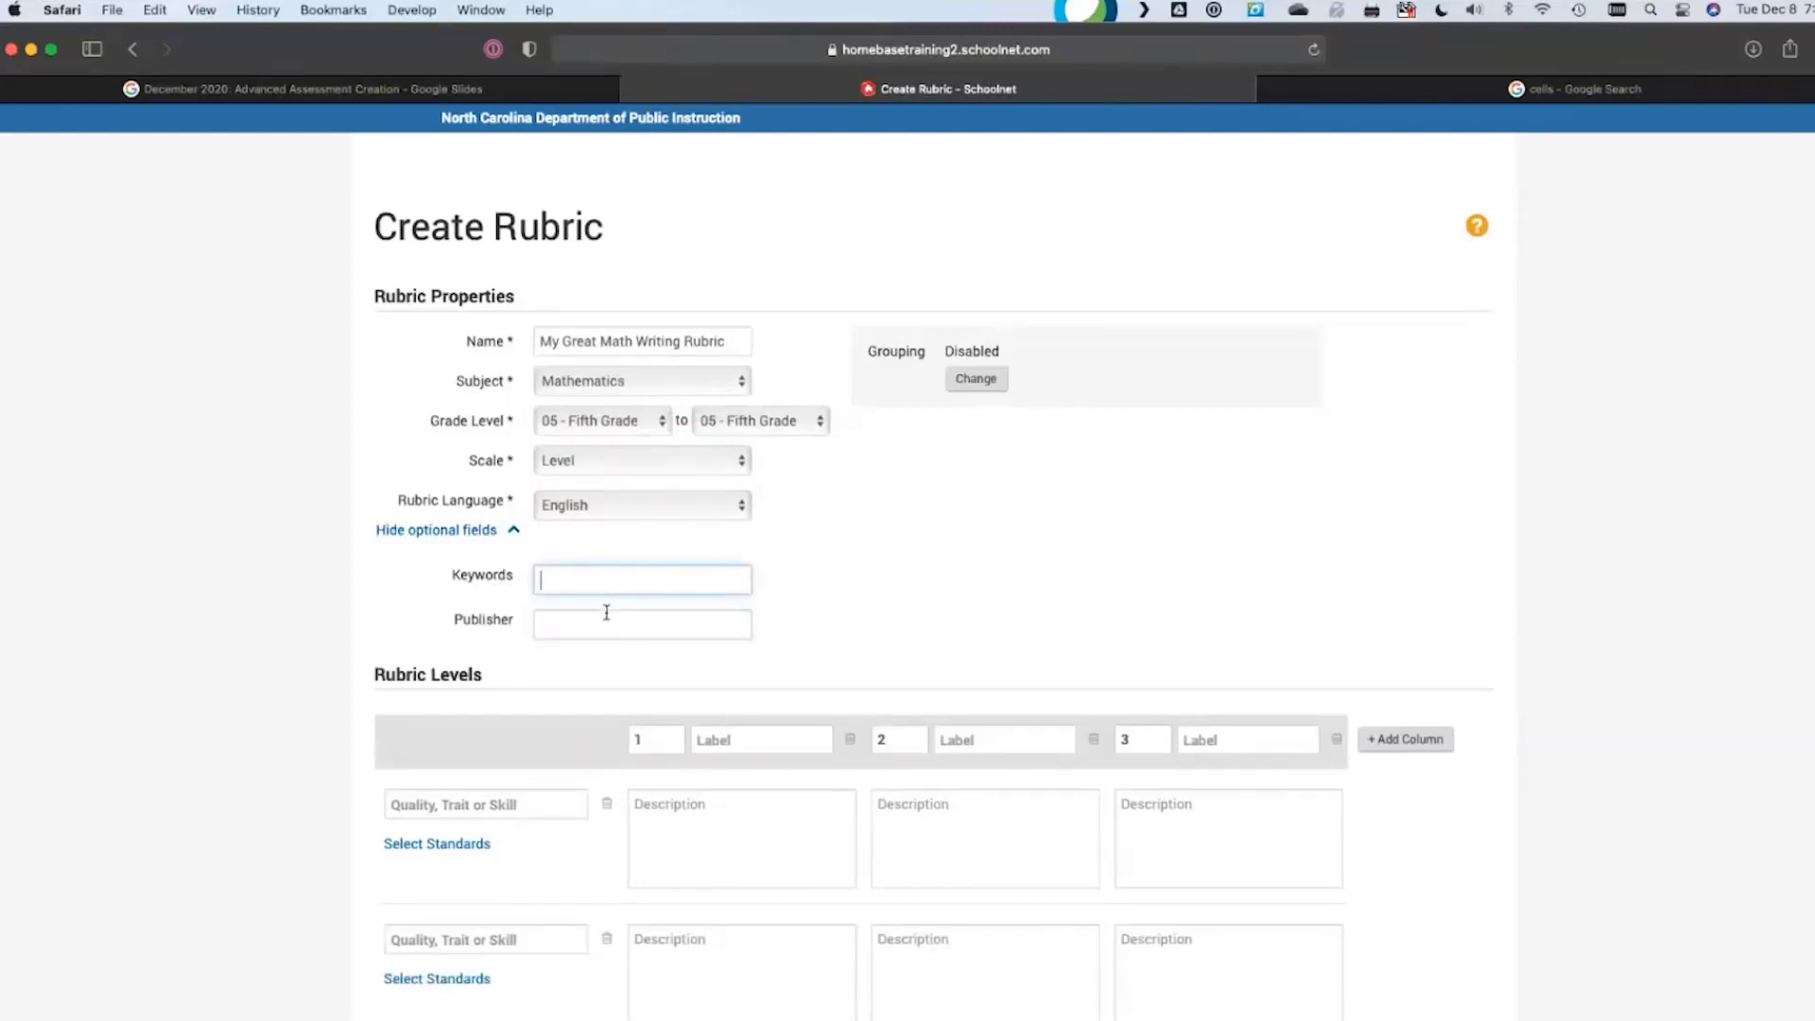
pyautogui.click(606, 621)
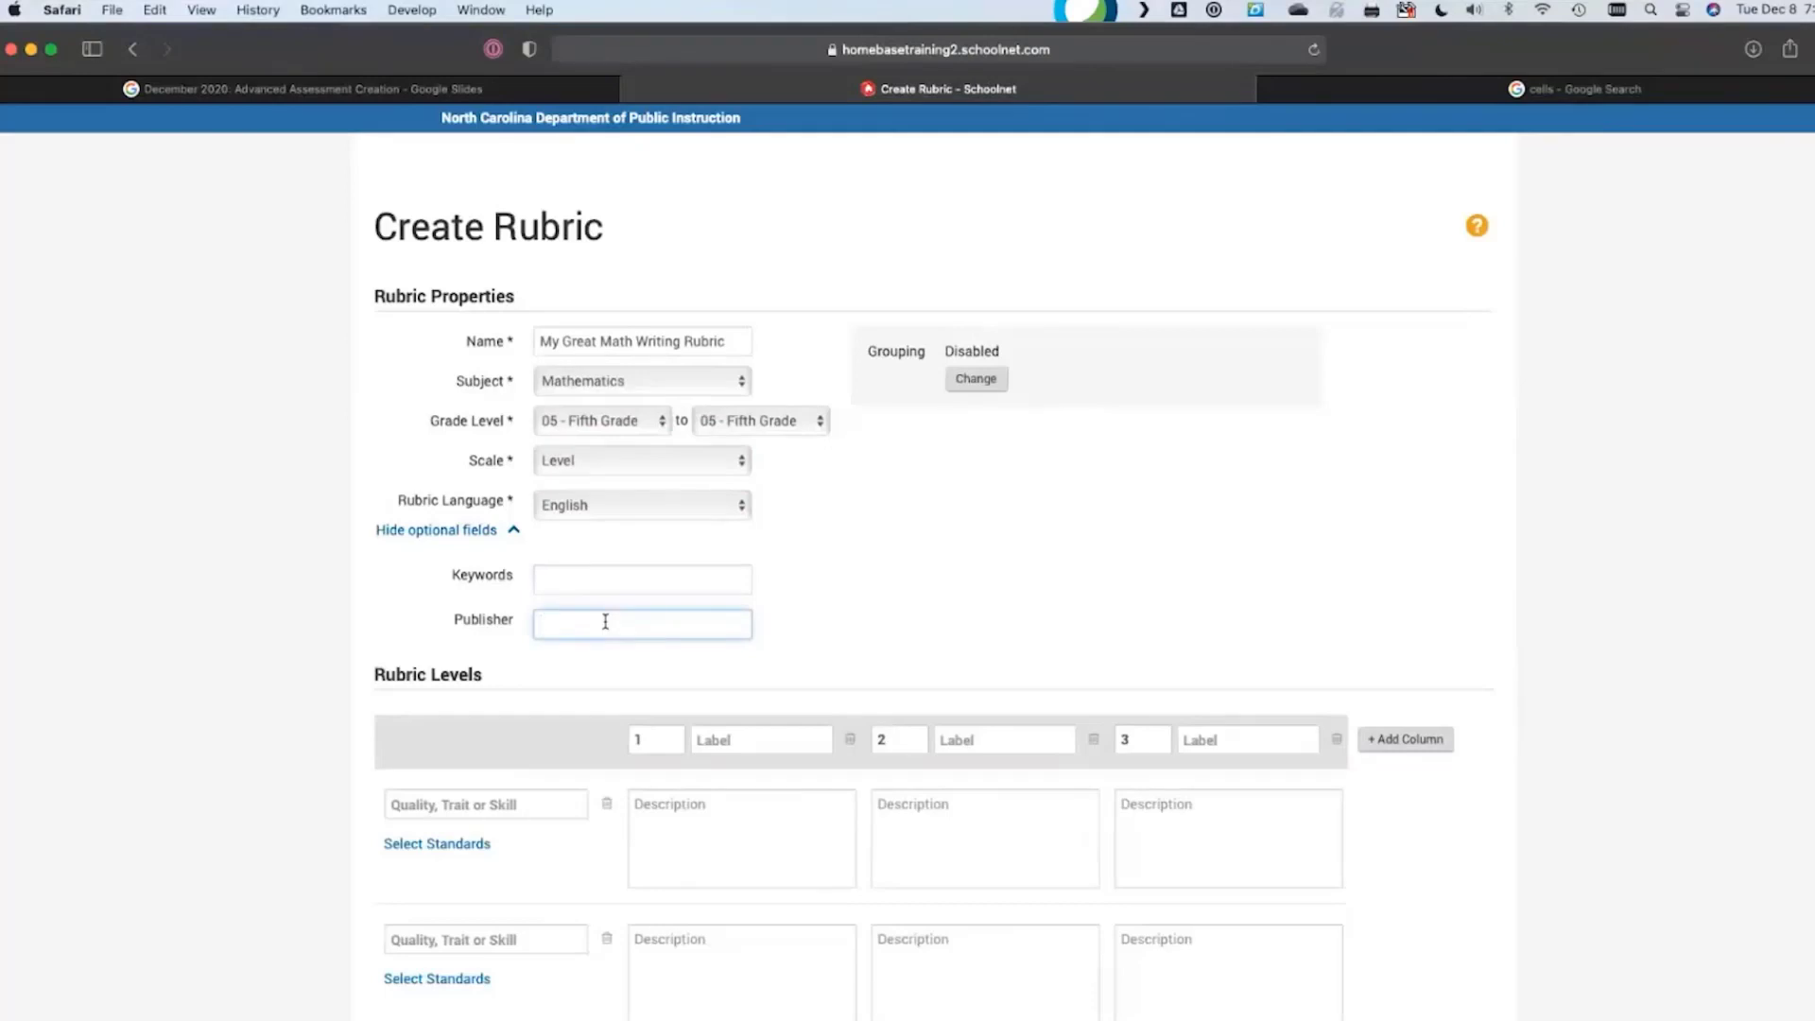
pyautogui.click(851, 591)
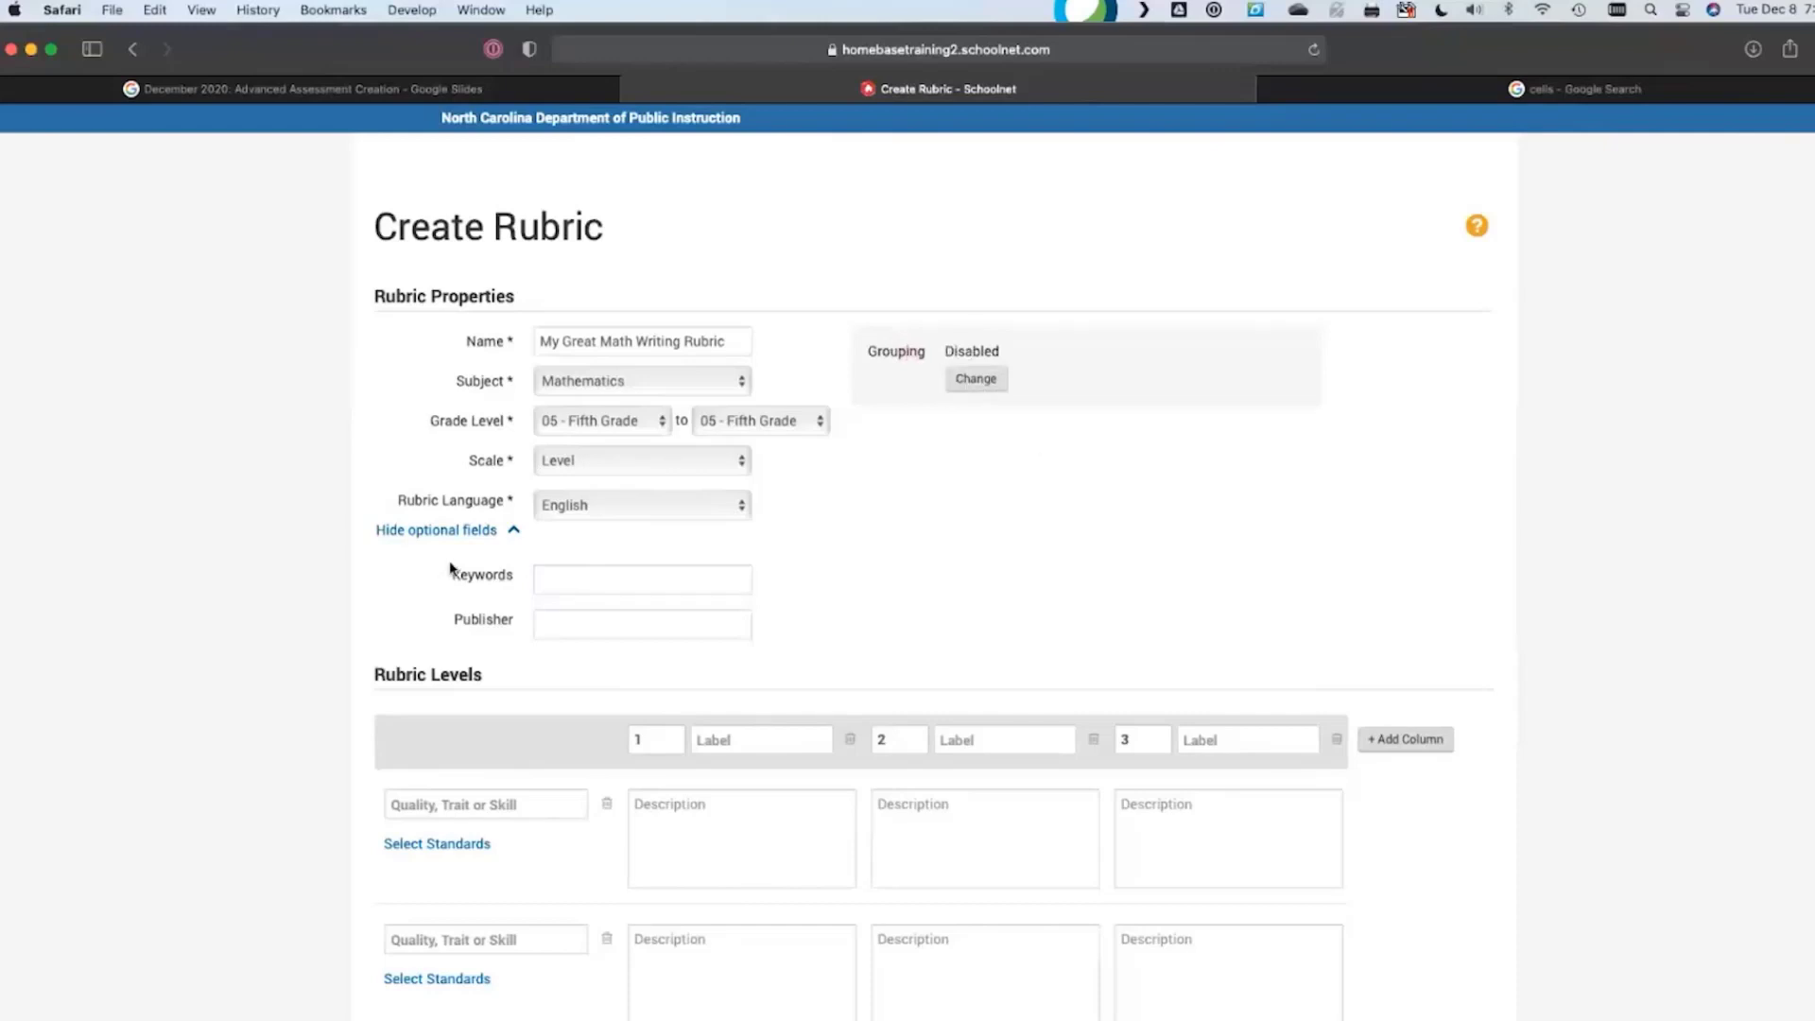
pyautogui.click(514, 532)
# Try adding a fourth level column to the rubric and delete that column again
pyautogui.scroll(-1, 1597, 463)
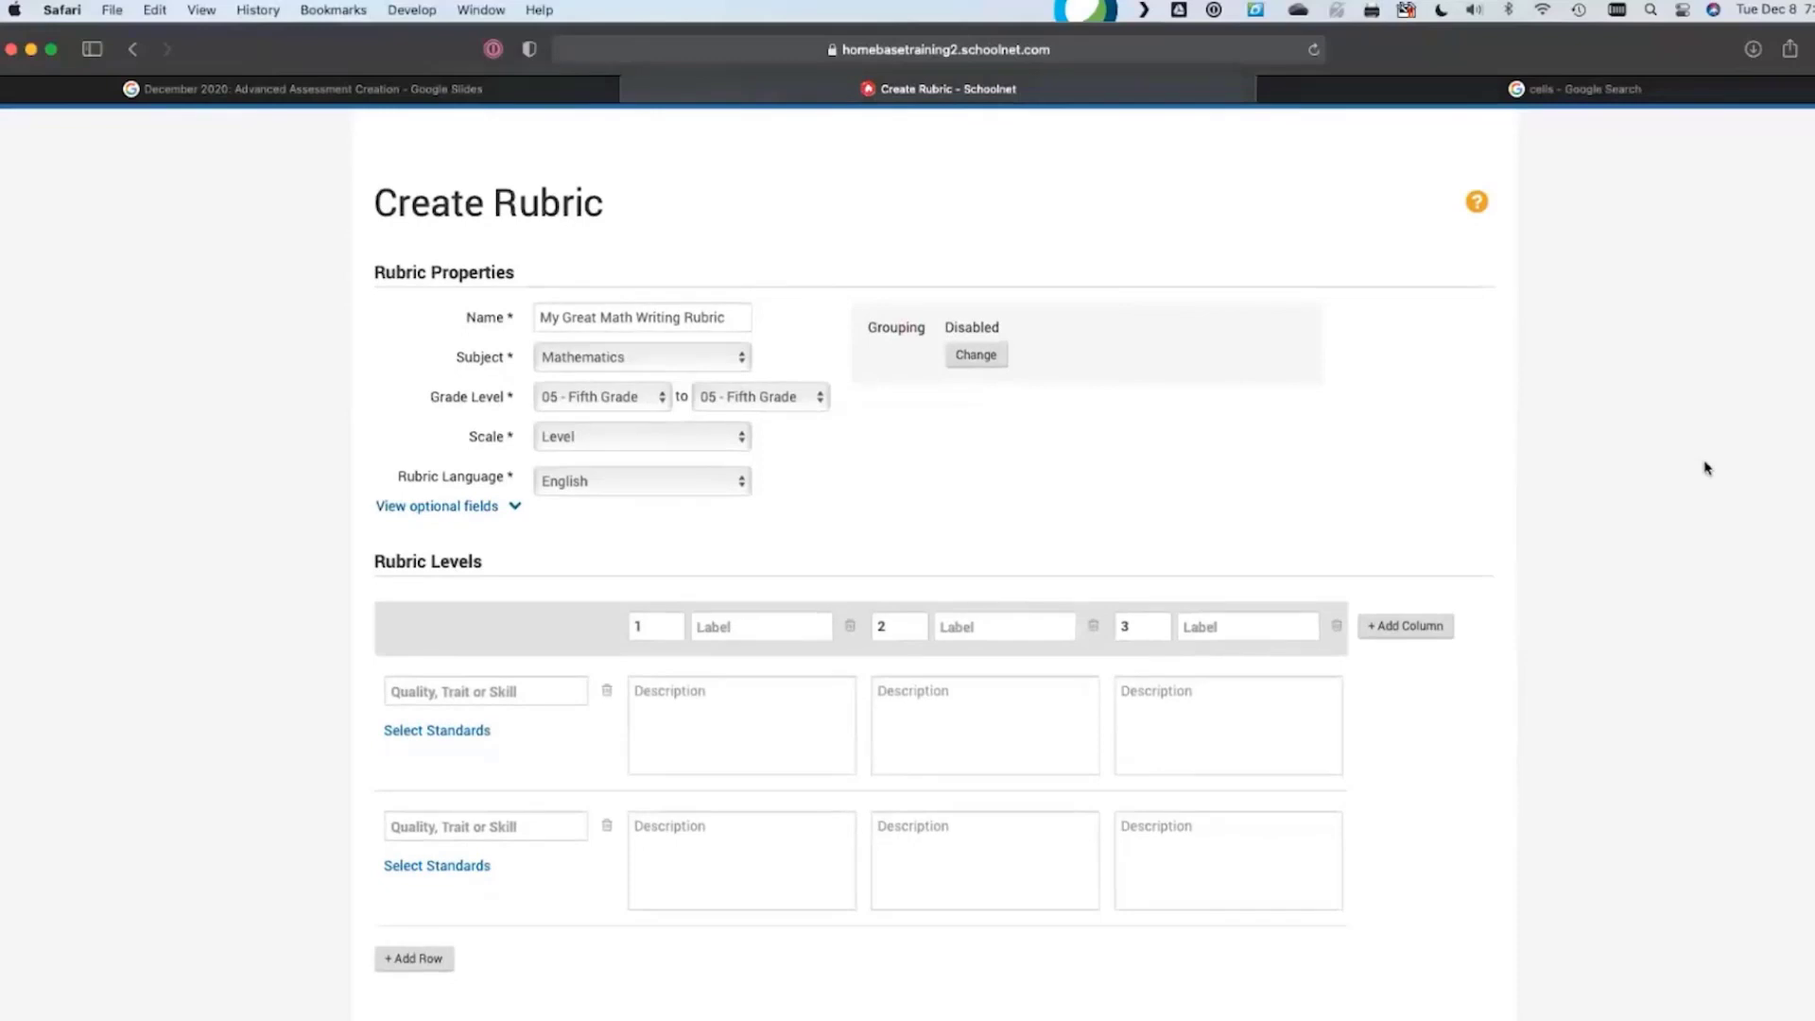
pyautogui.scroll(-3, 1707, 470)
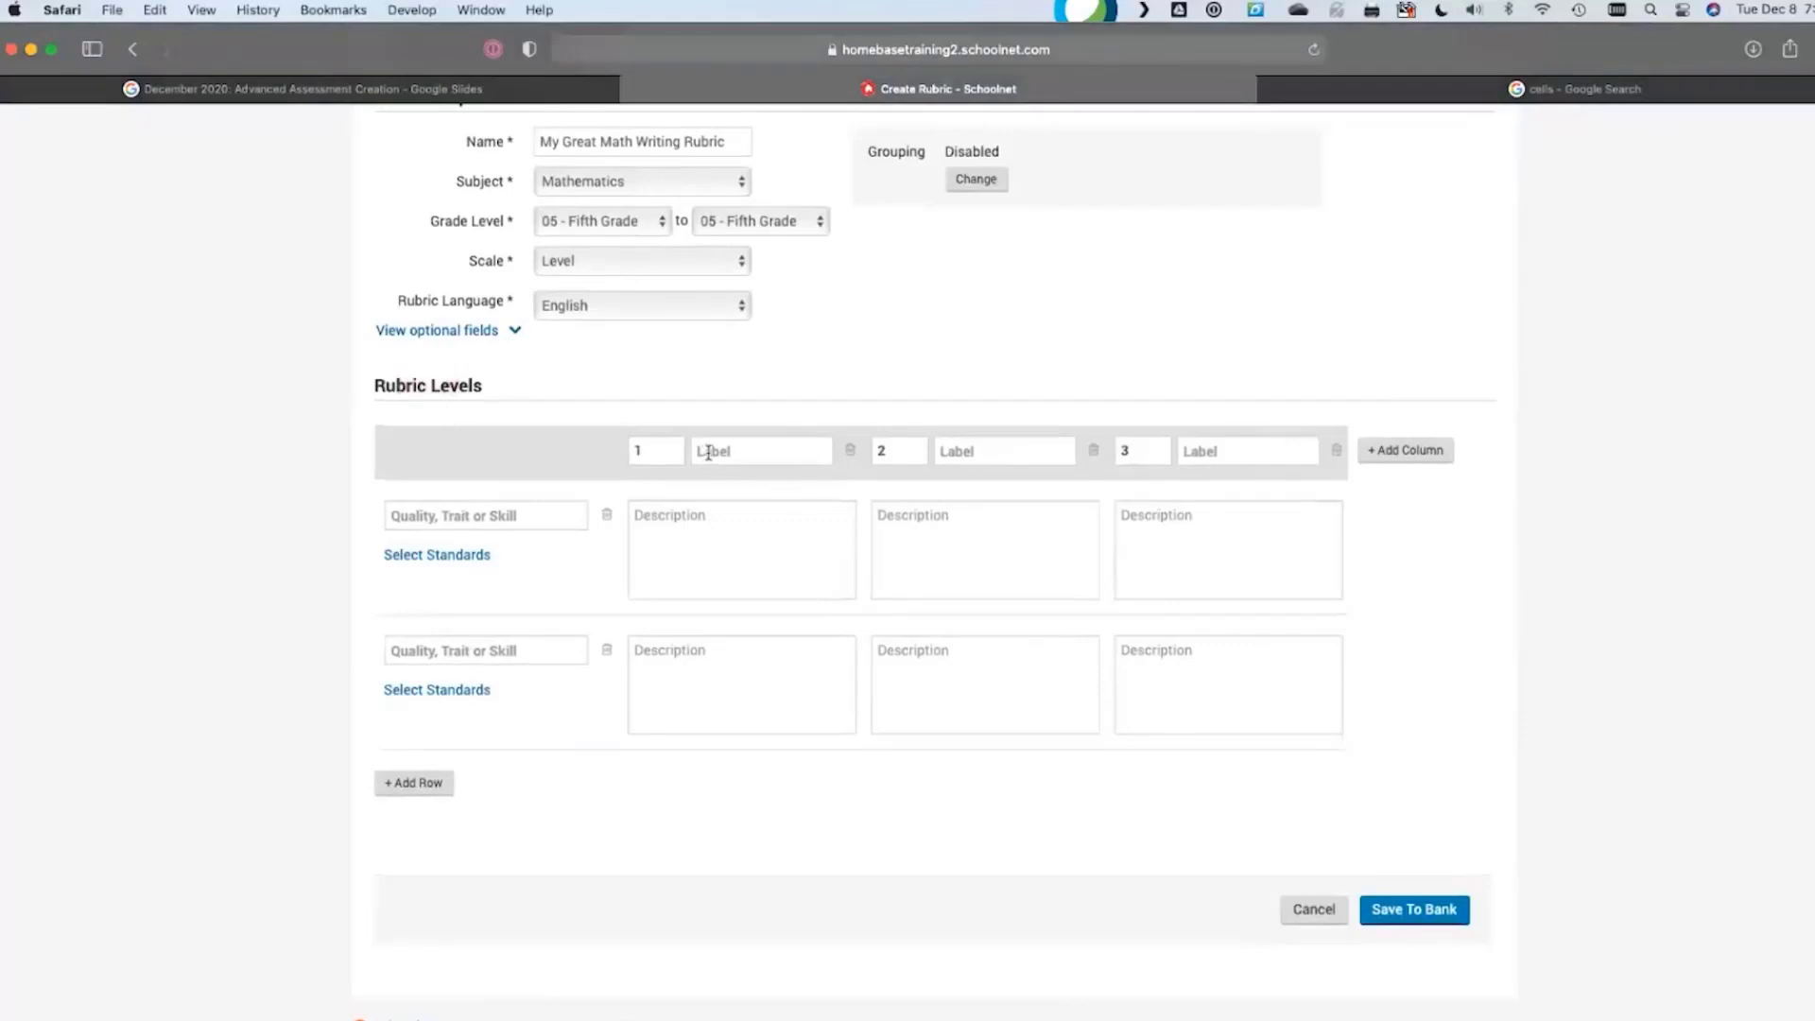
pyautogui.click(664, 450)
pyautogui.click(898, 447)
pyautogui.click(1428, 453)
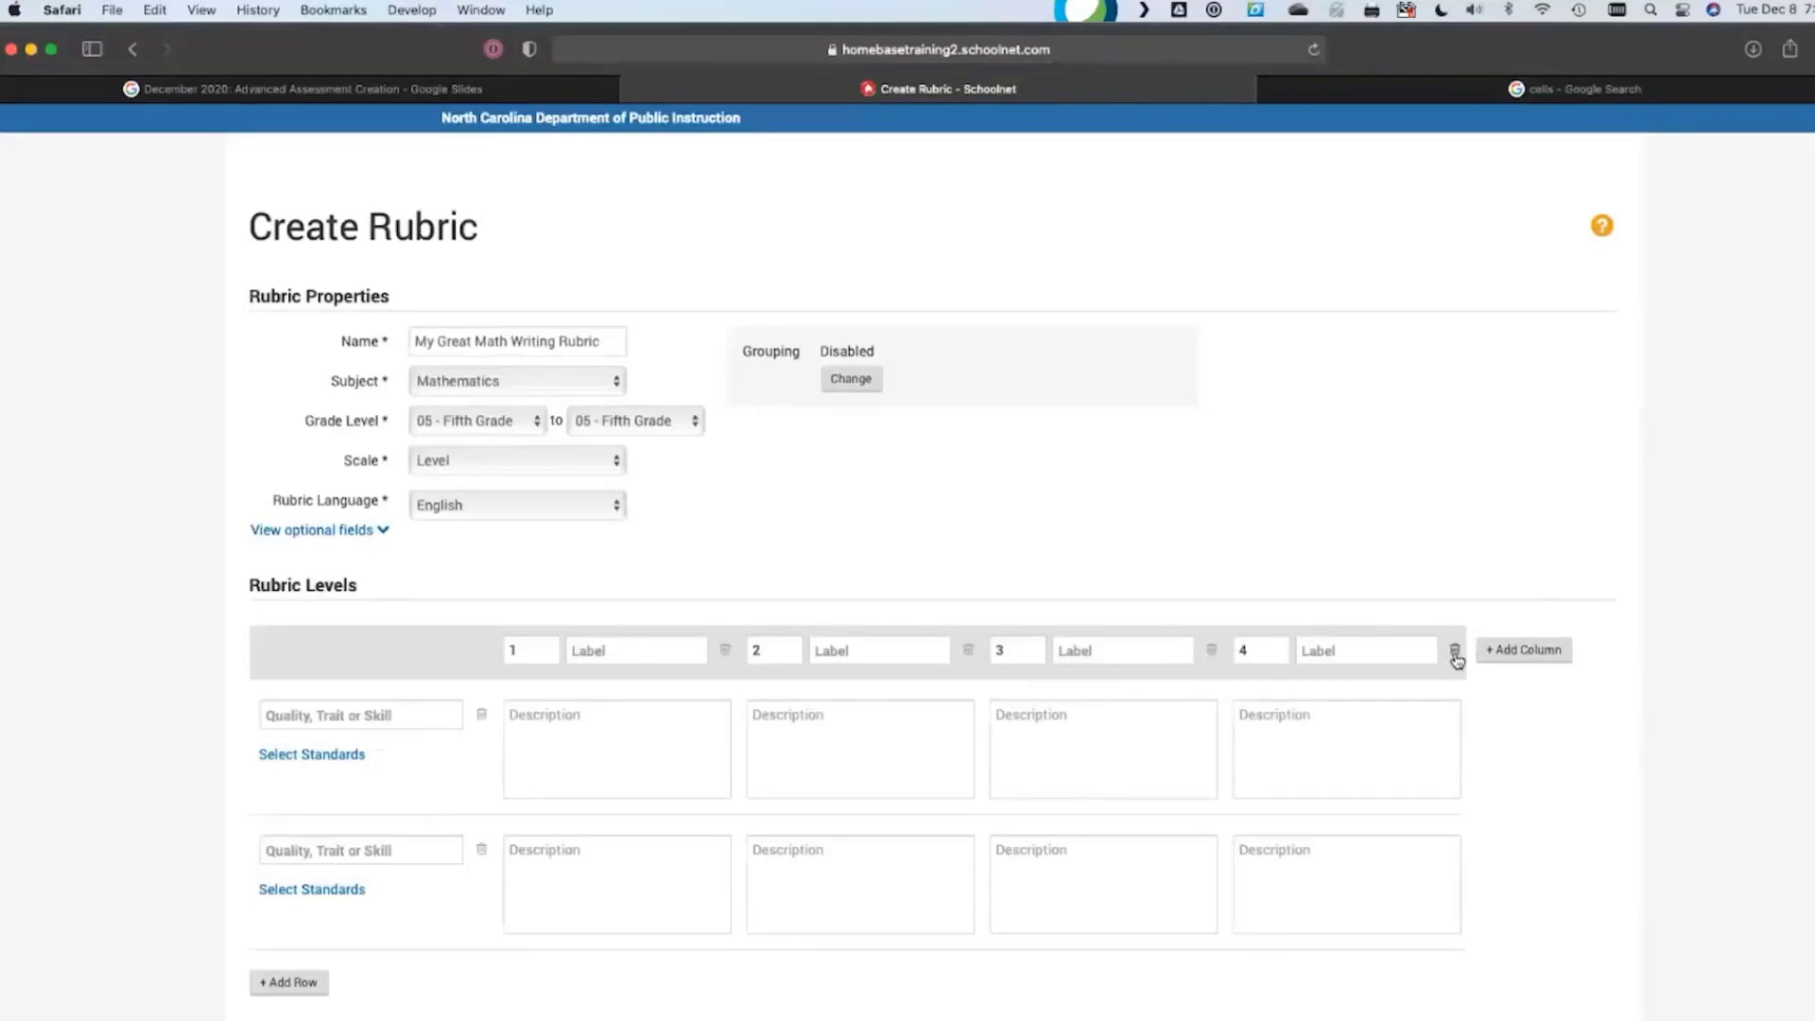
pyautogui.click(1455, 656)
pyautogui.scroll(-2, 1365, 511)
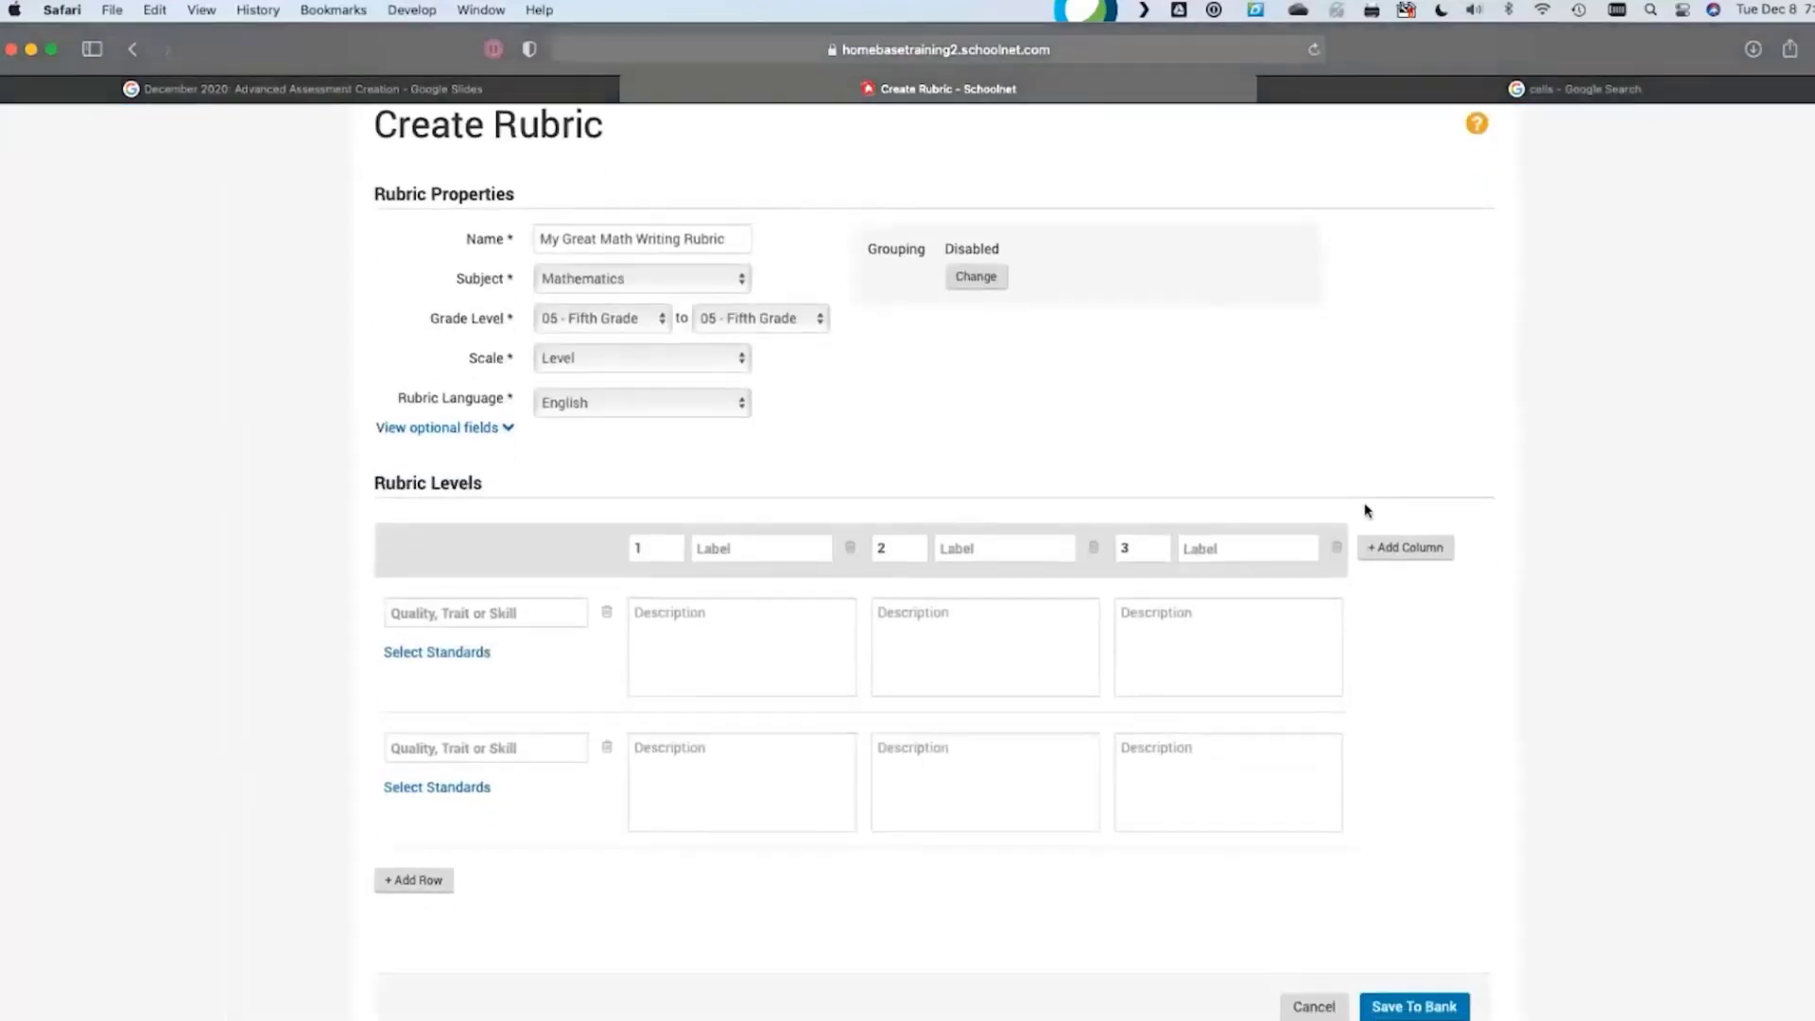
pyautogui.click(521, 612)
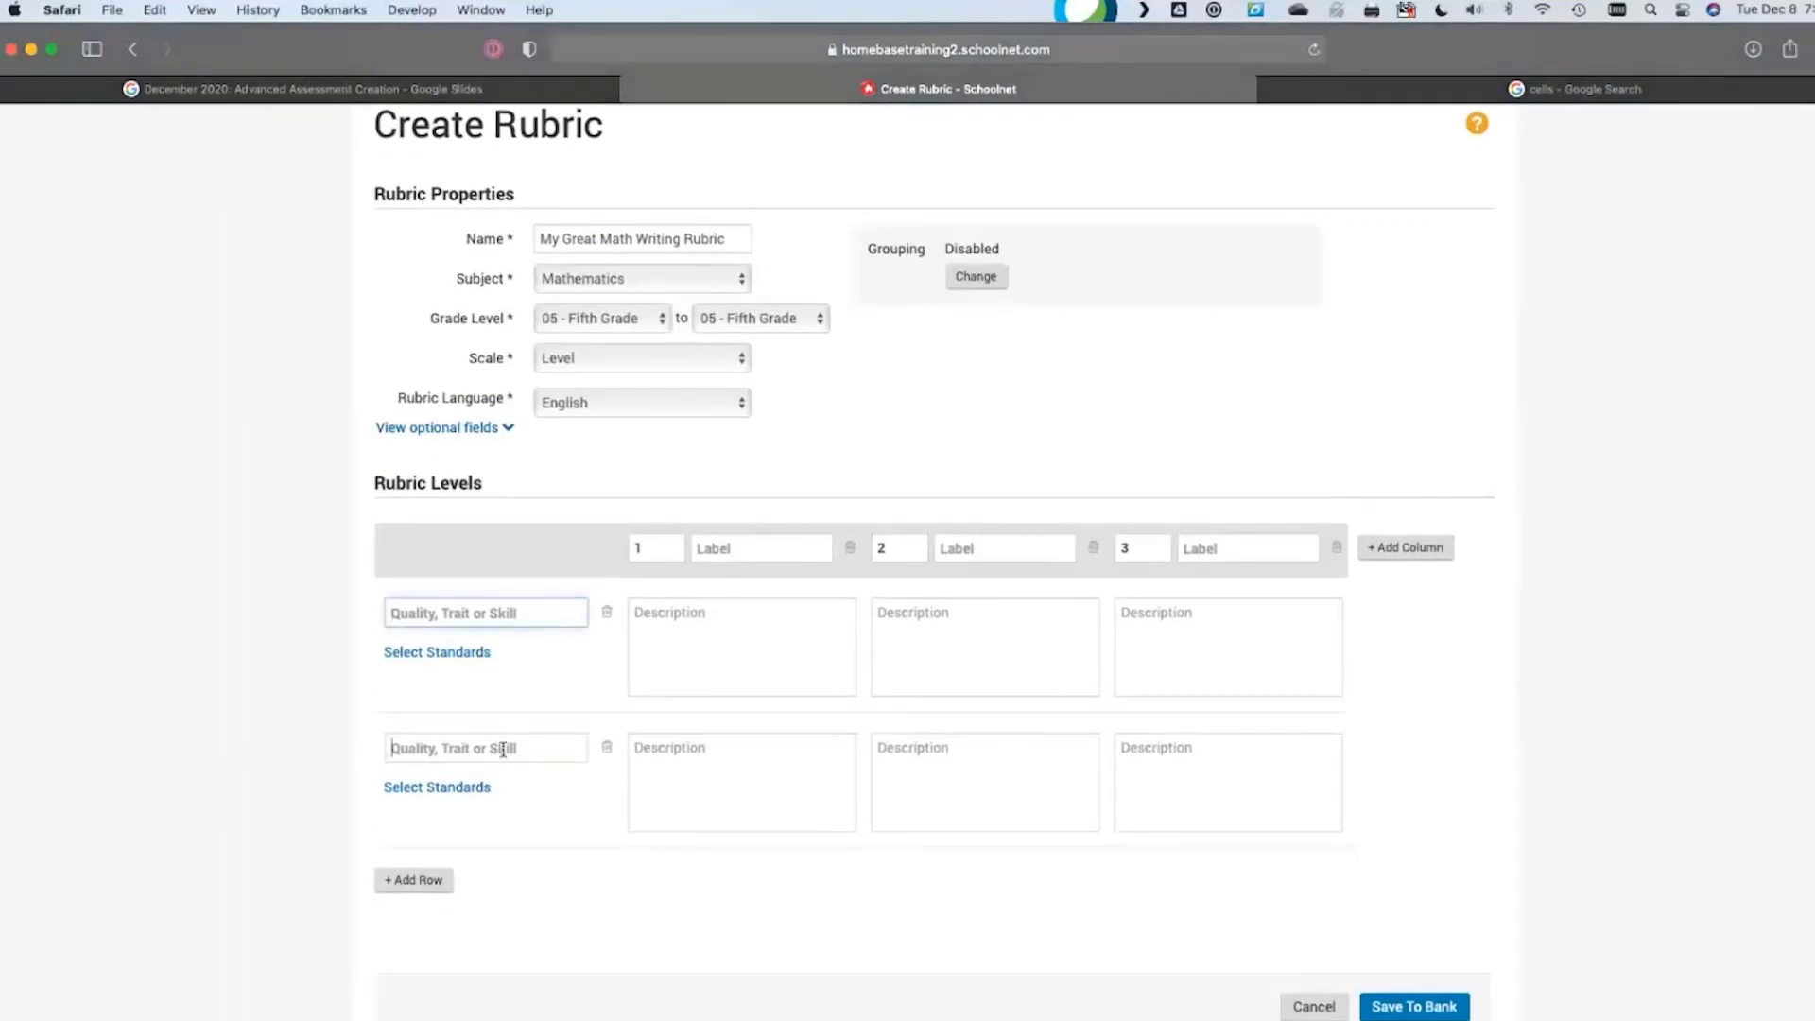
pyautogui.click(499, 617)
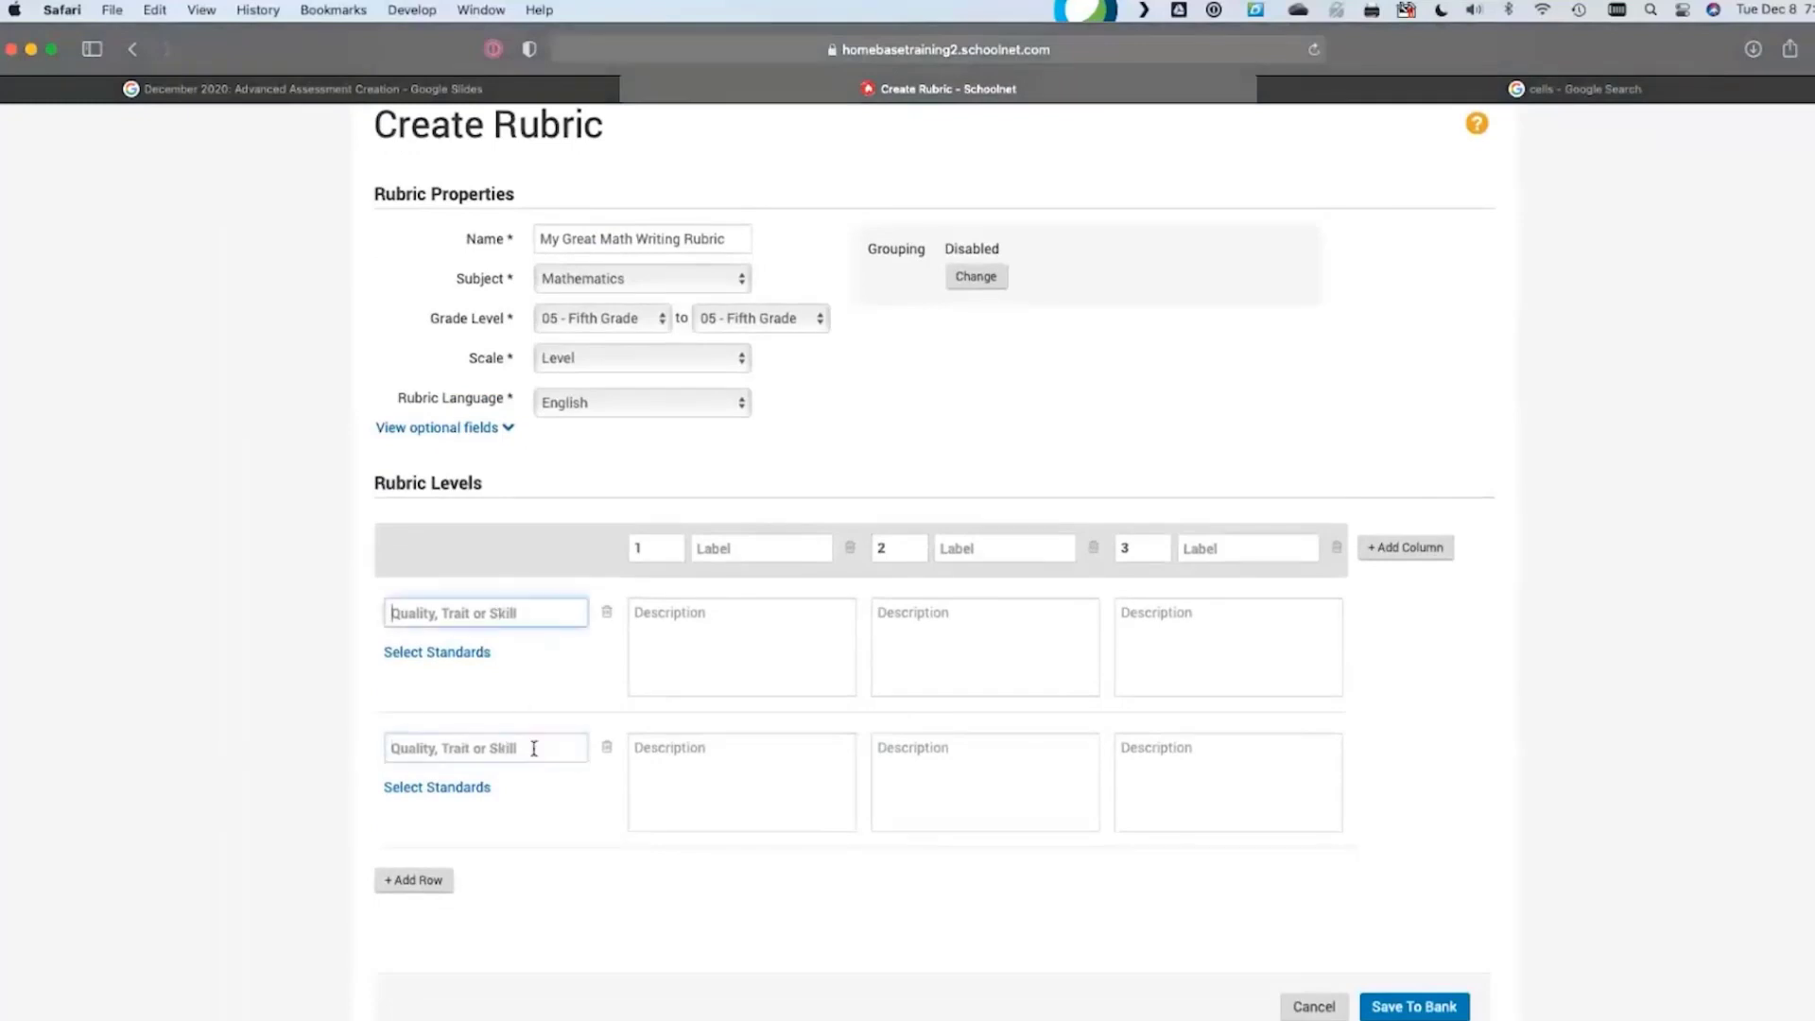
pyautogui.click(535, 615)
pyautogui.click(528, 749)
pyautogui.scroll(-2, 331, 753)
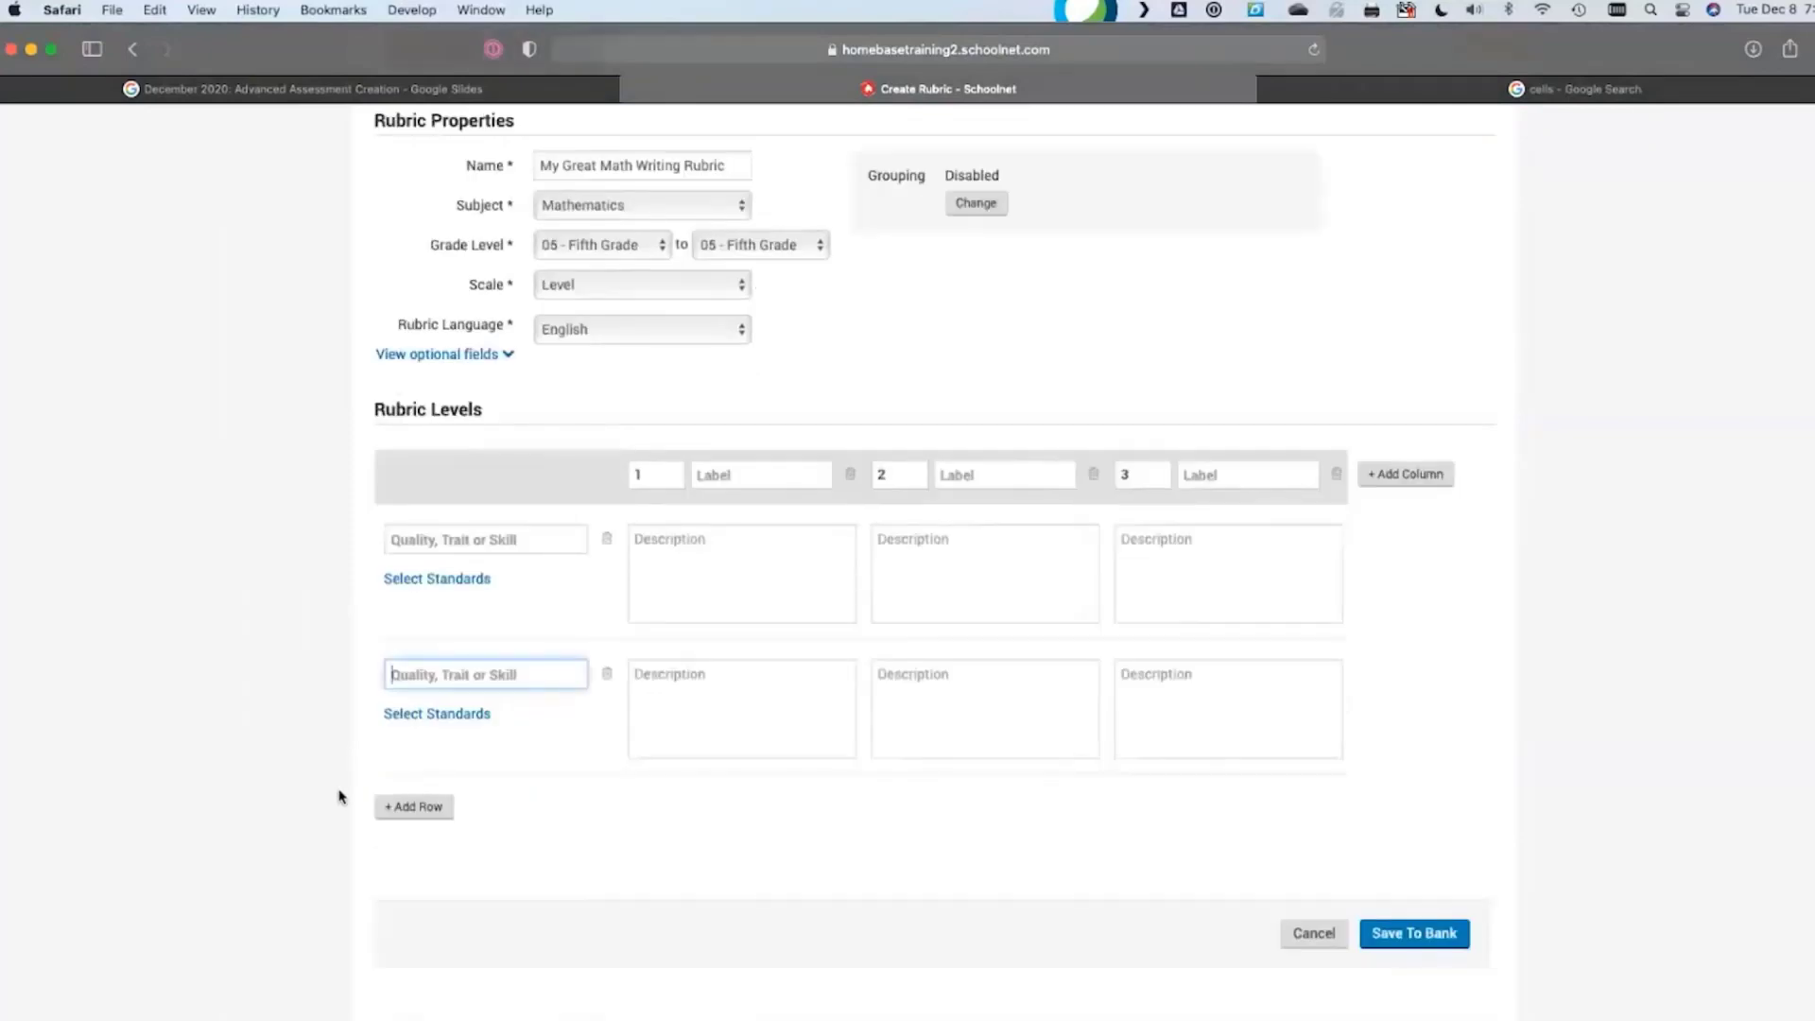
# Add a third skill row to the rubric
pyautogui.click(431, 806)
pyautogui.scroll(-3, 371, 818)
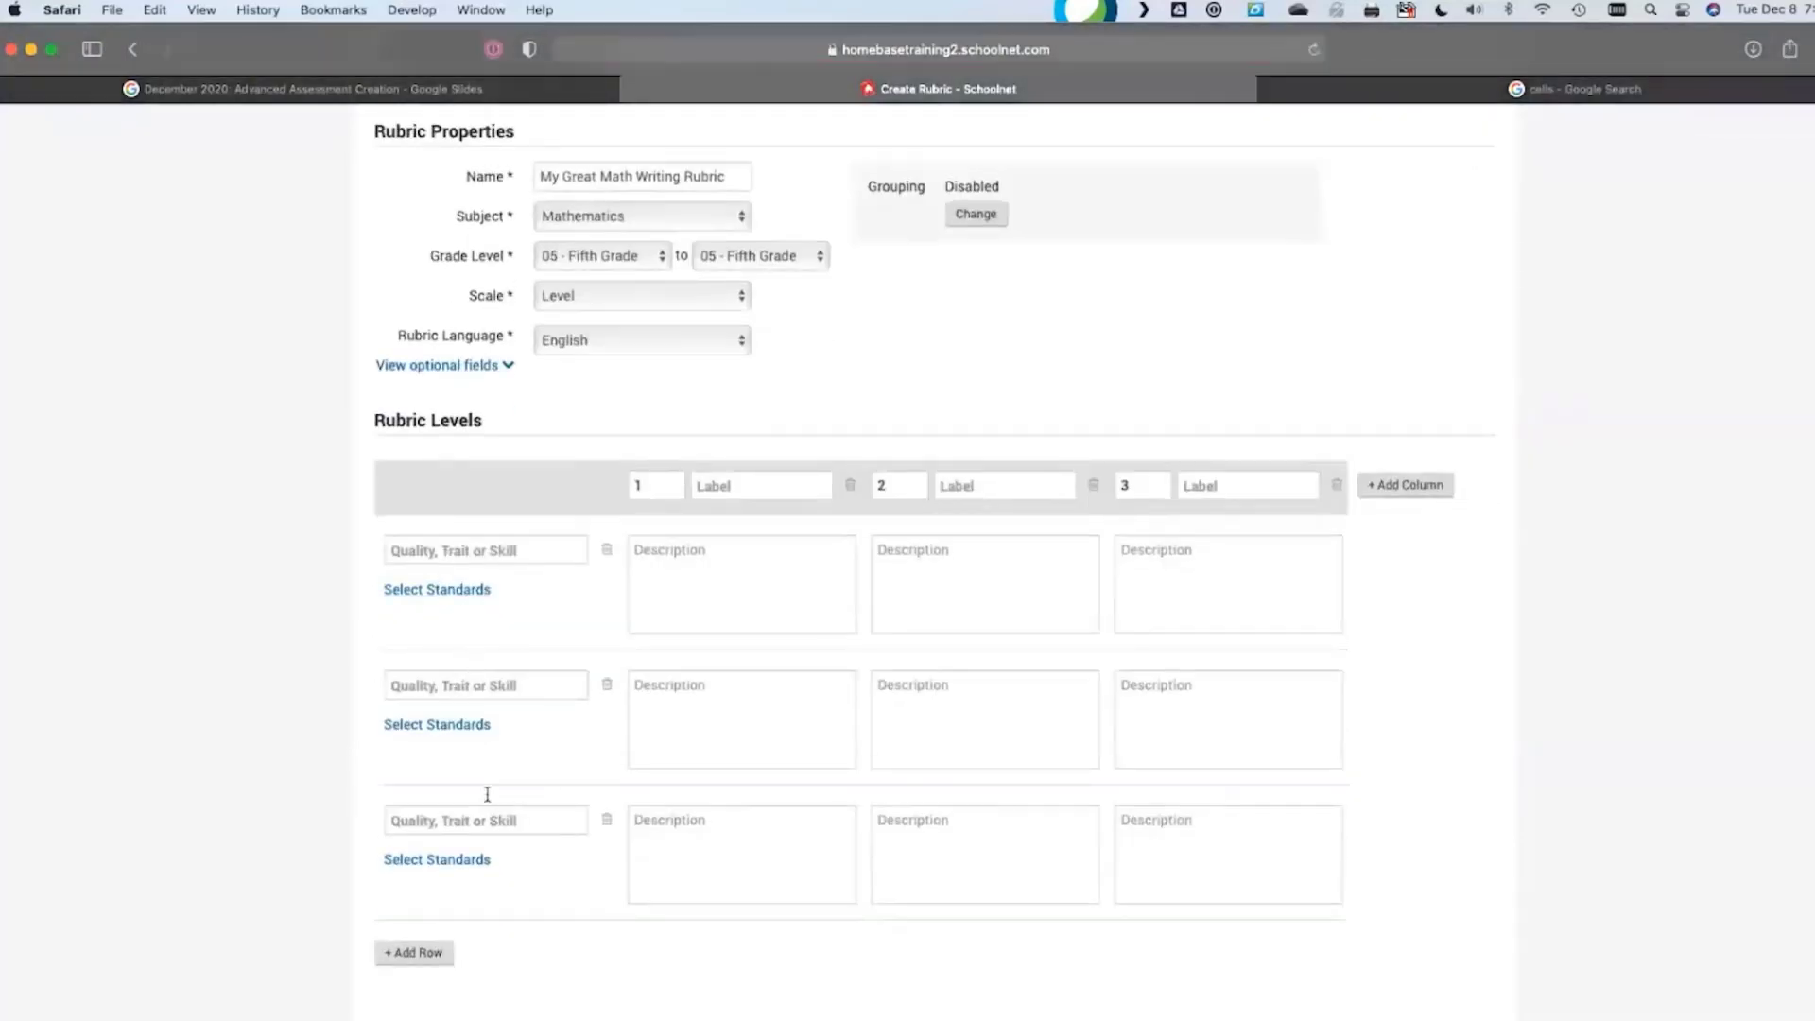
pyautogui.scroll(1, 346, 682)
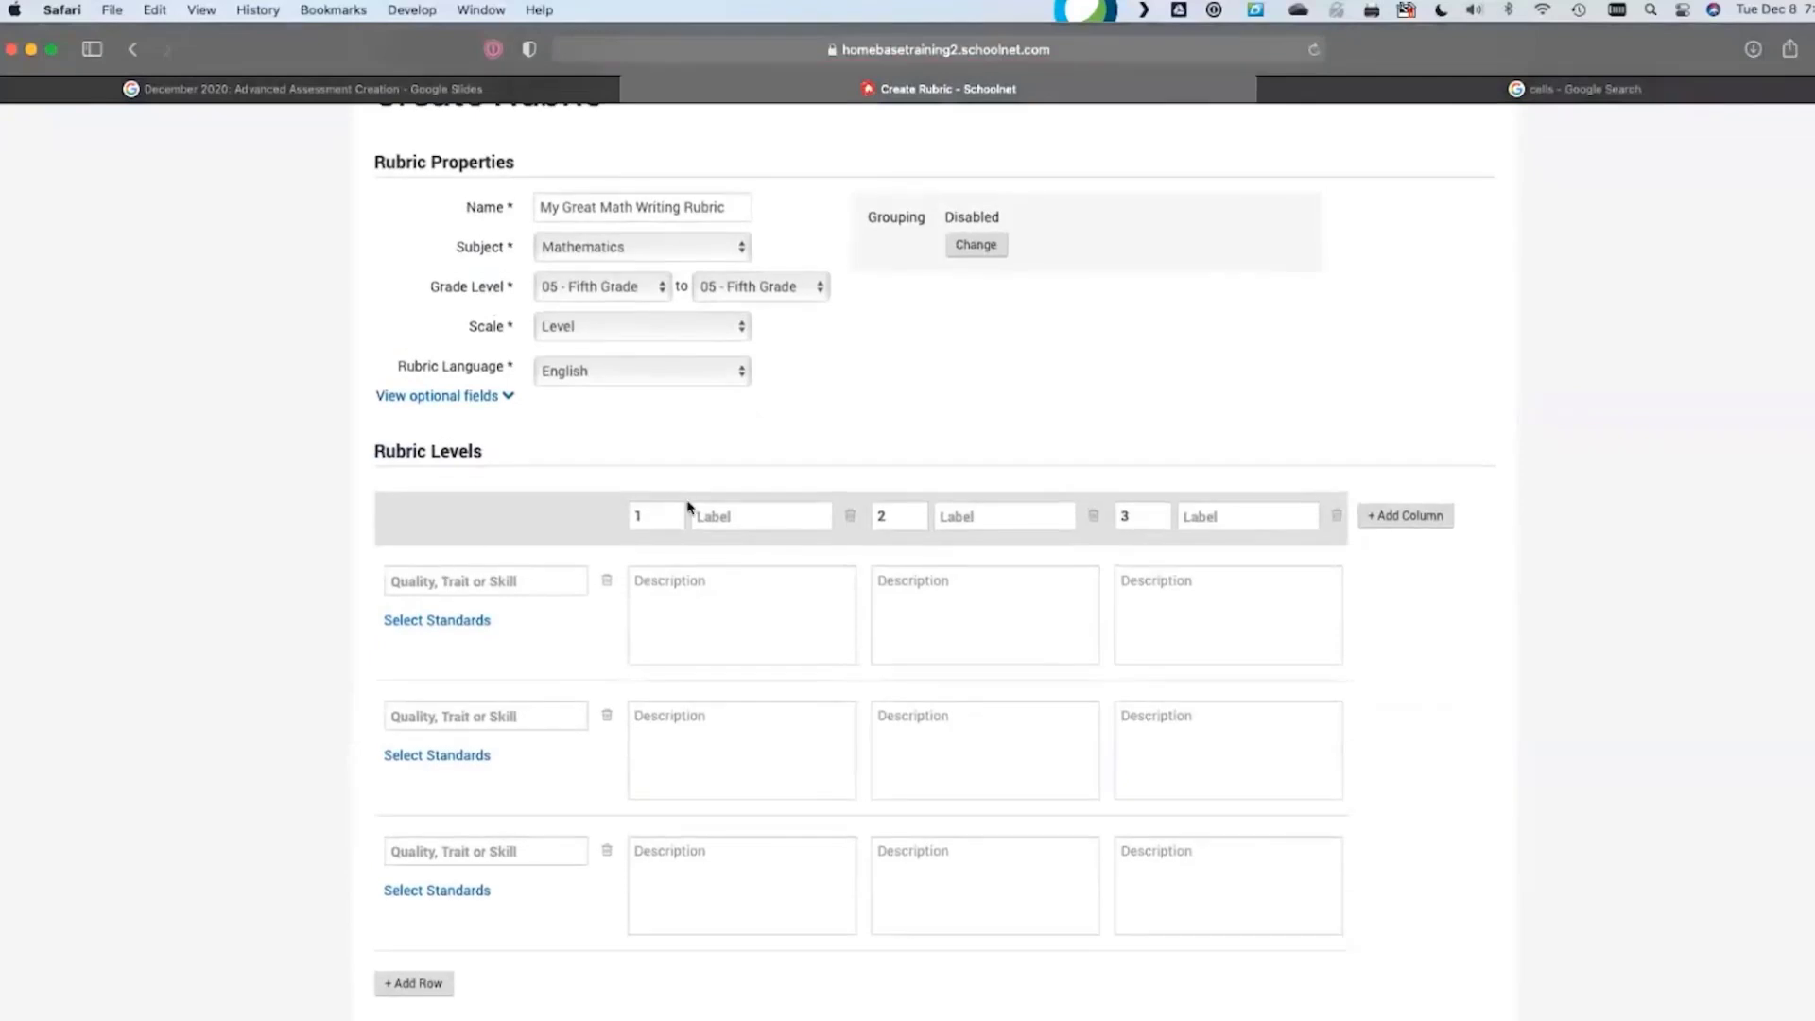
# Label rubric levels 1 to 3 as Below Standard, Meets Standard and Exceeds Standard
pyautogui.click(737, 518)
pyautogui.write('Below Standard')
pyautogui.click(973, 514)
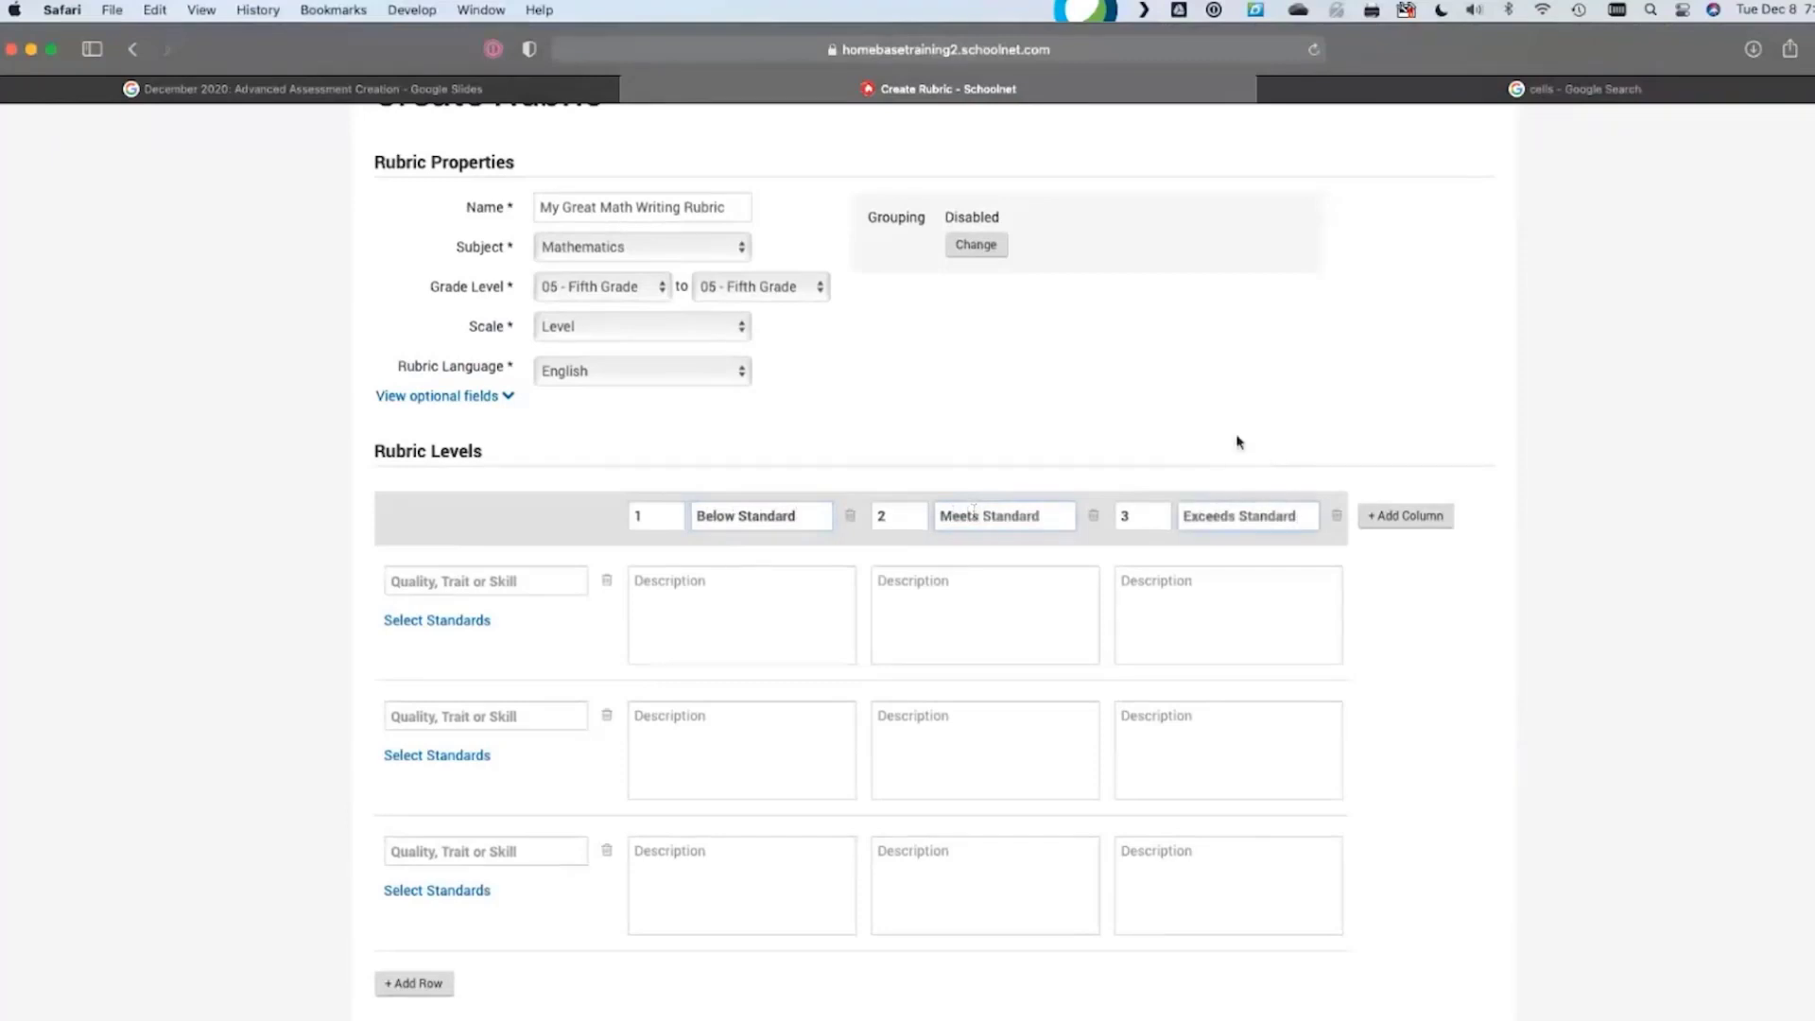
pyautogui.click(524, 580)
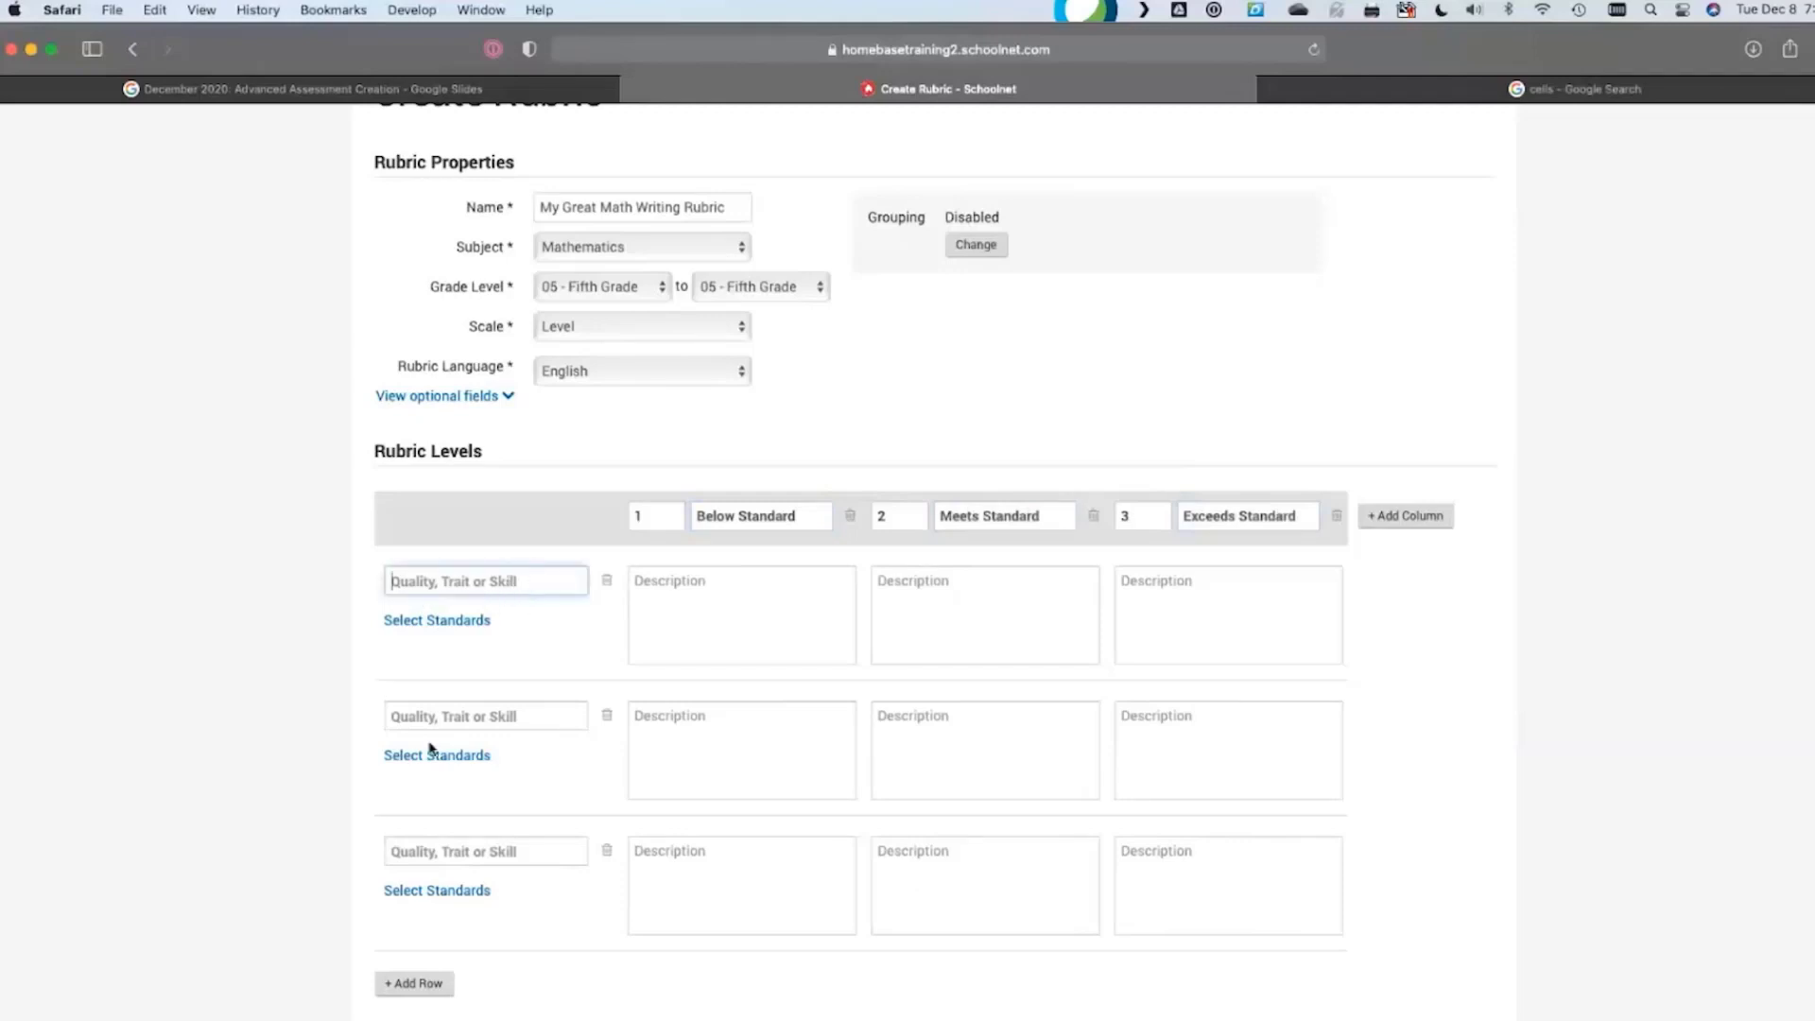
pyautogui.click(469, 850)
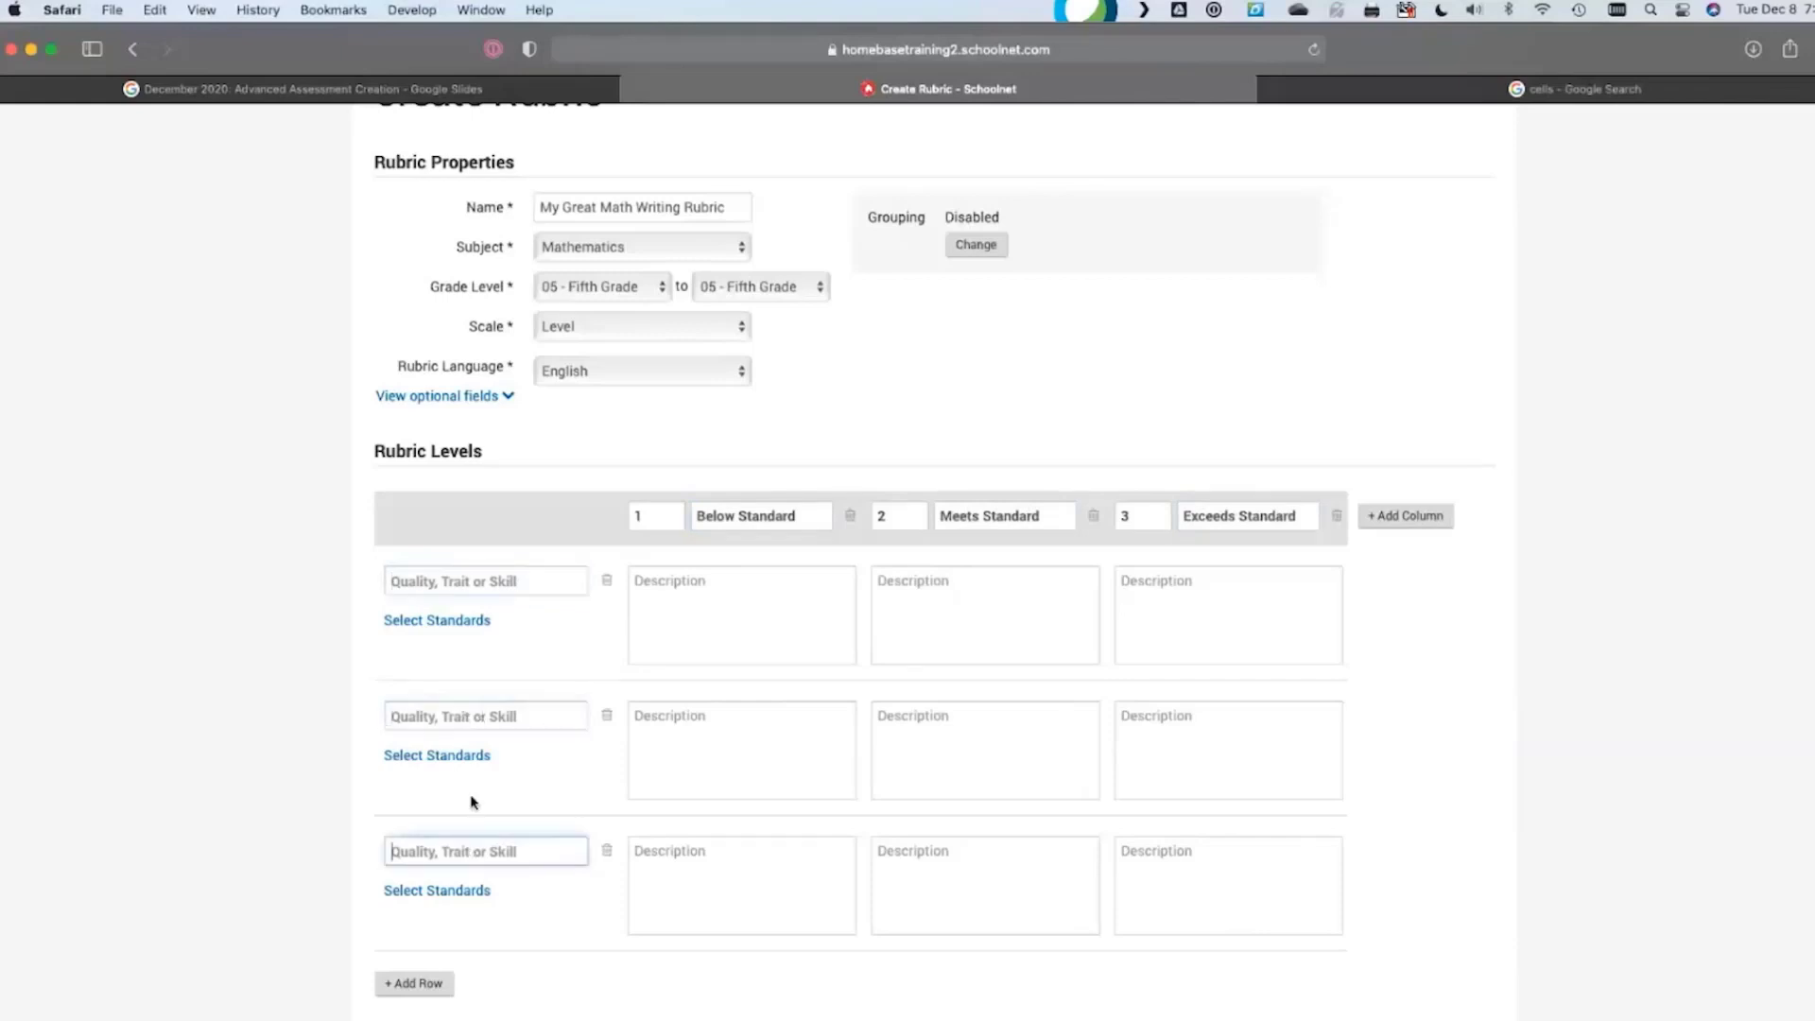
pyautogui.click(466, 579)
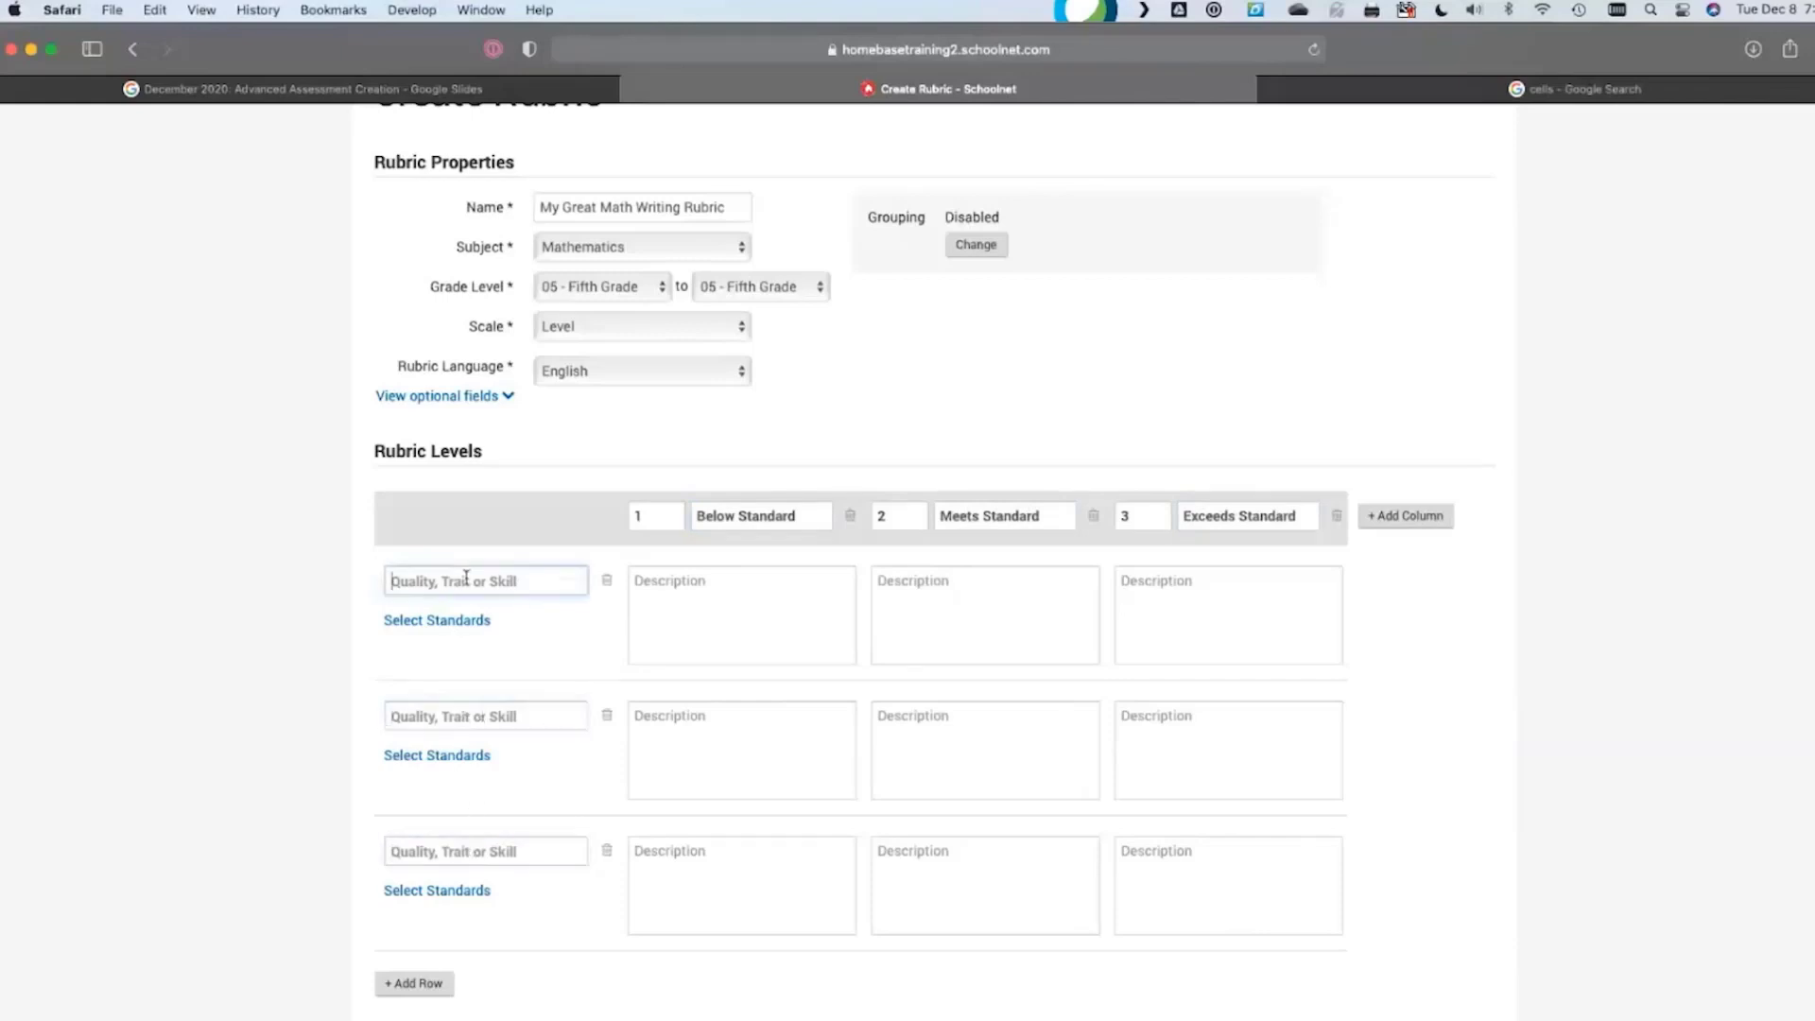
# Align the first skill row with the NC.5.MD Measurement and Data standard "Understand concepts of volume."
pyautogui.click(451, 624)
pyautogui.scroll(-5, 630, 578)
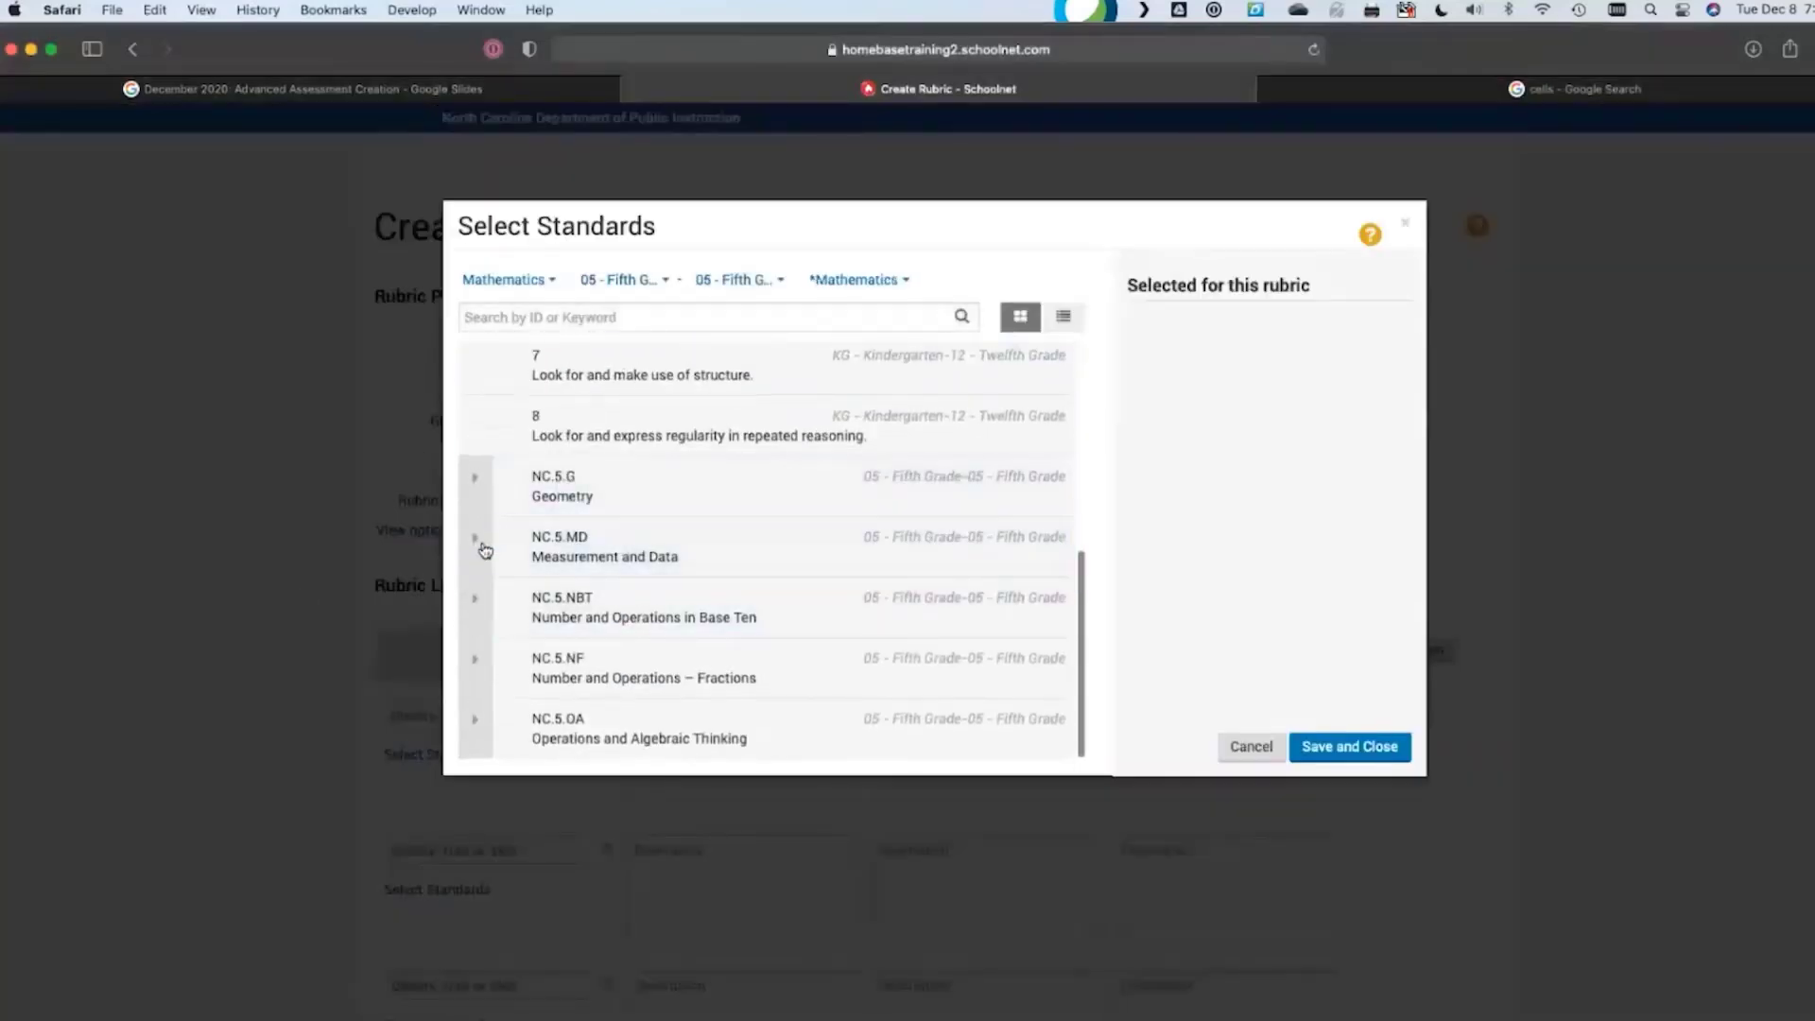
pyautogui.click(475, 558)
pyautogui.scroll(-2, 690, 614)
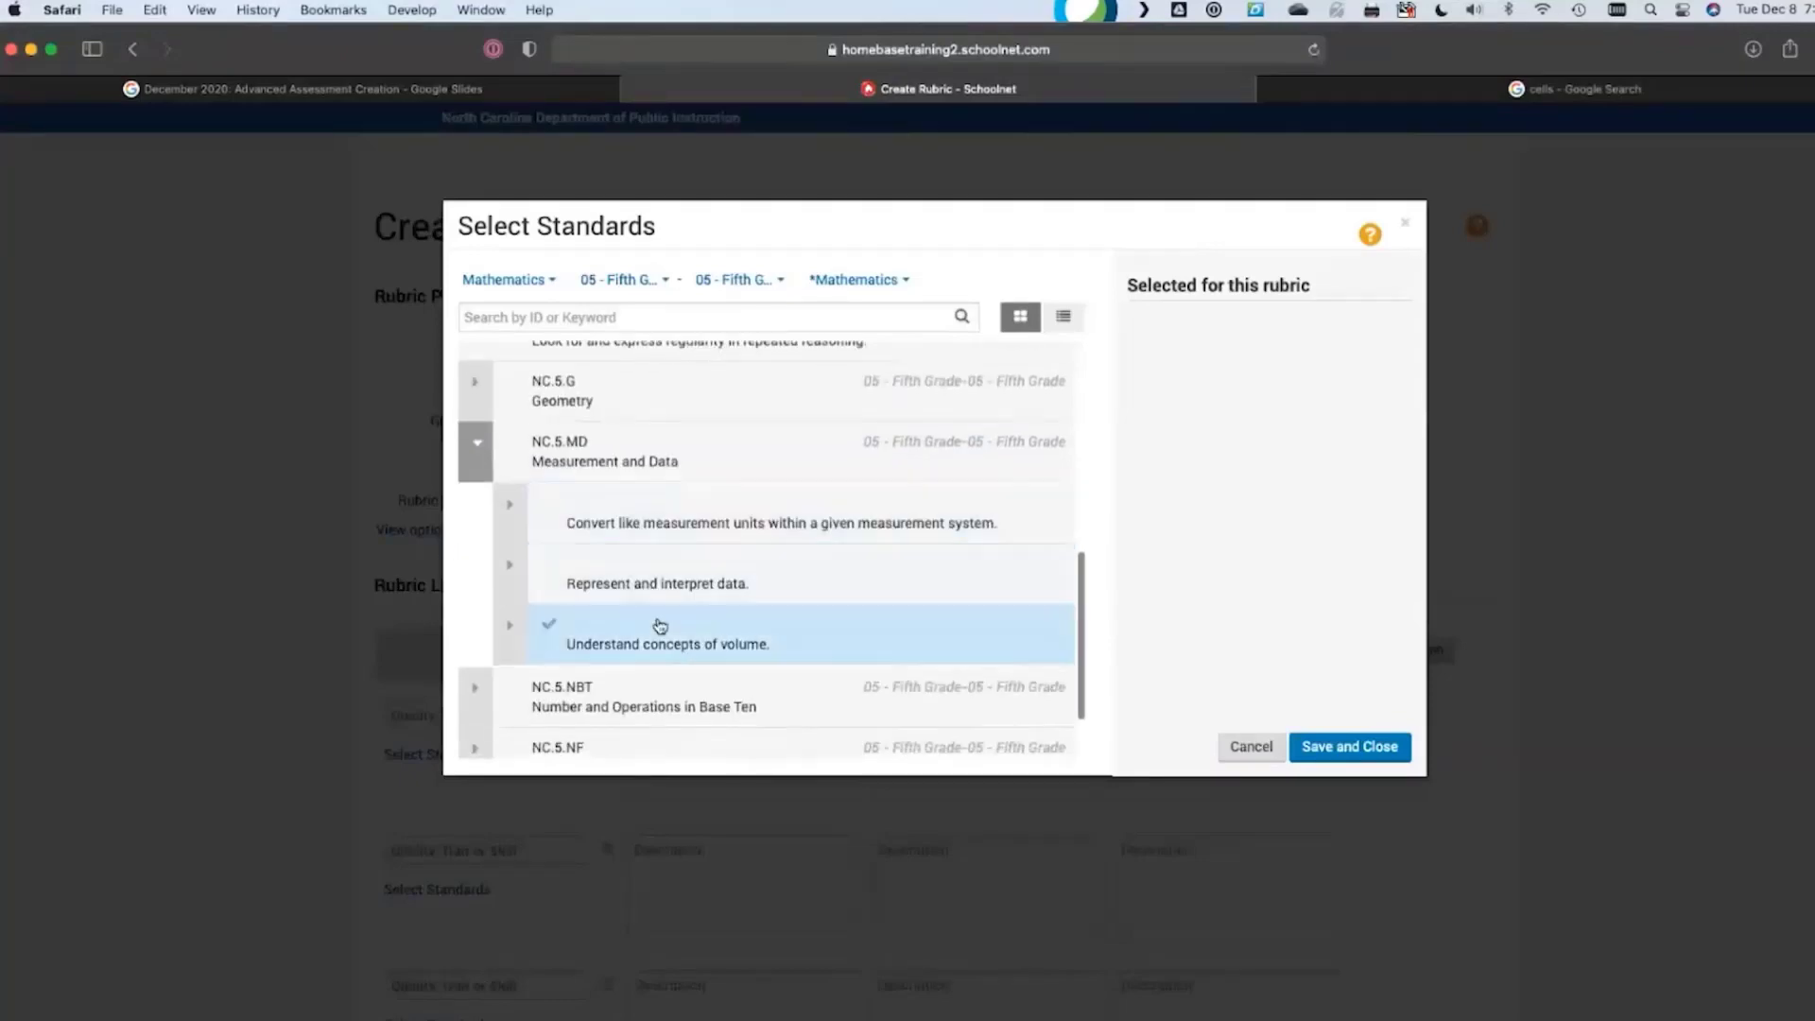
pyautogui.click(652, 631)
pyautogui.click(1318, 742)
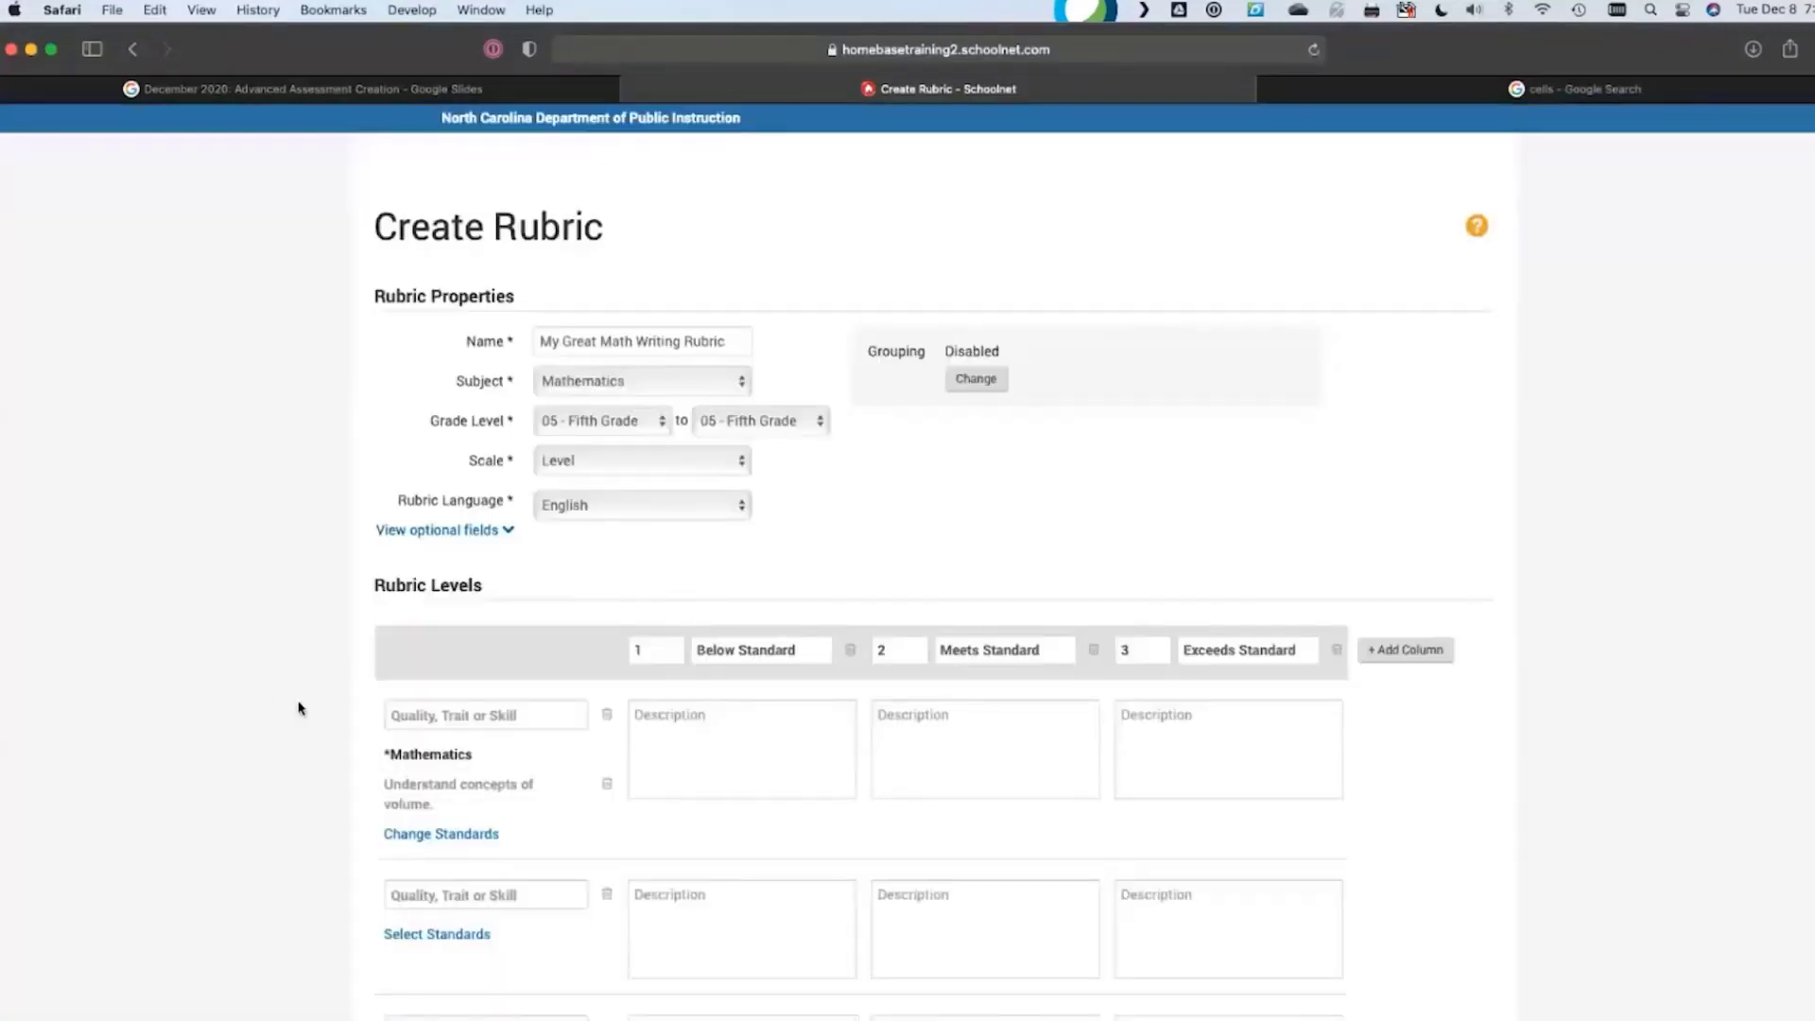
# Name the first skill row "Correctly Analyzes Impact of Volume"
pyautogui.scroll(-2, 293, 700)
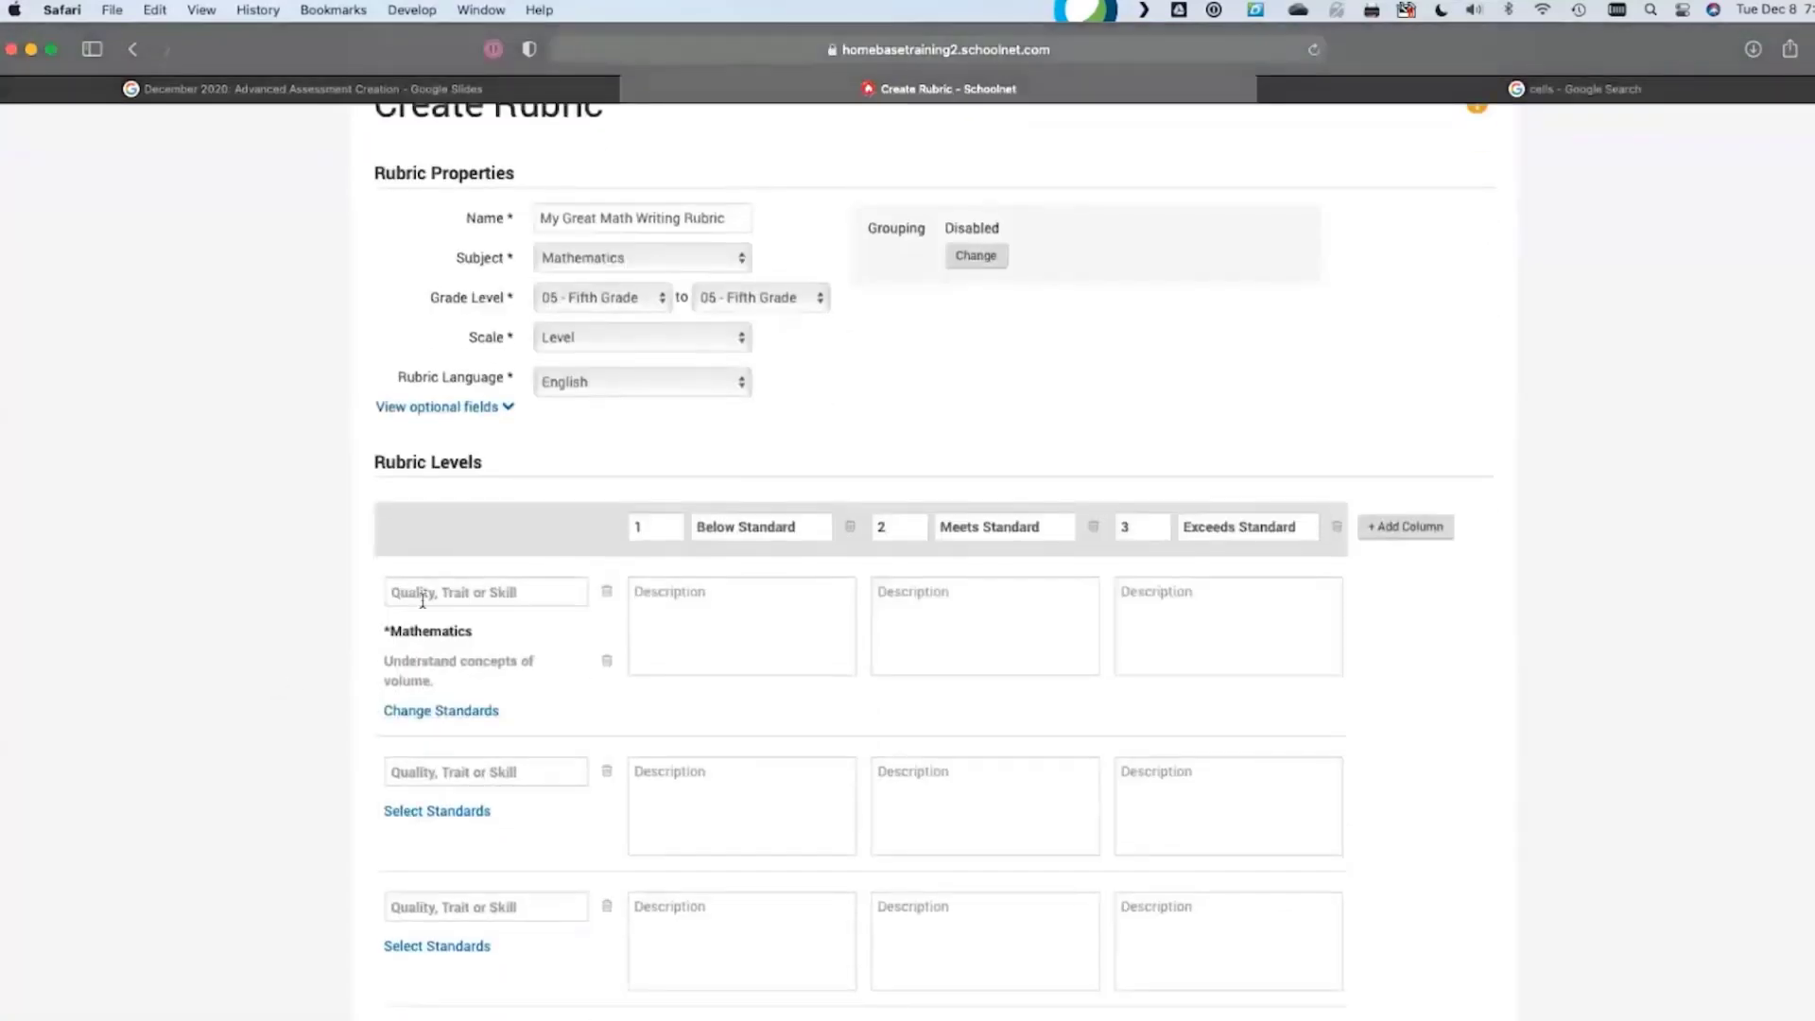
pyautogui.click(388, 591)
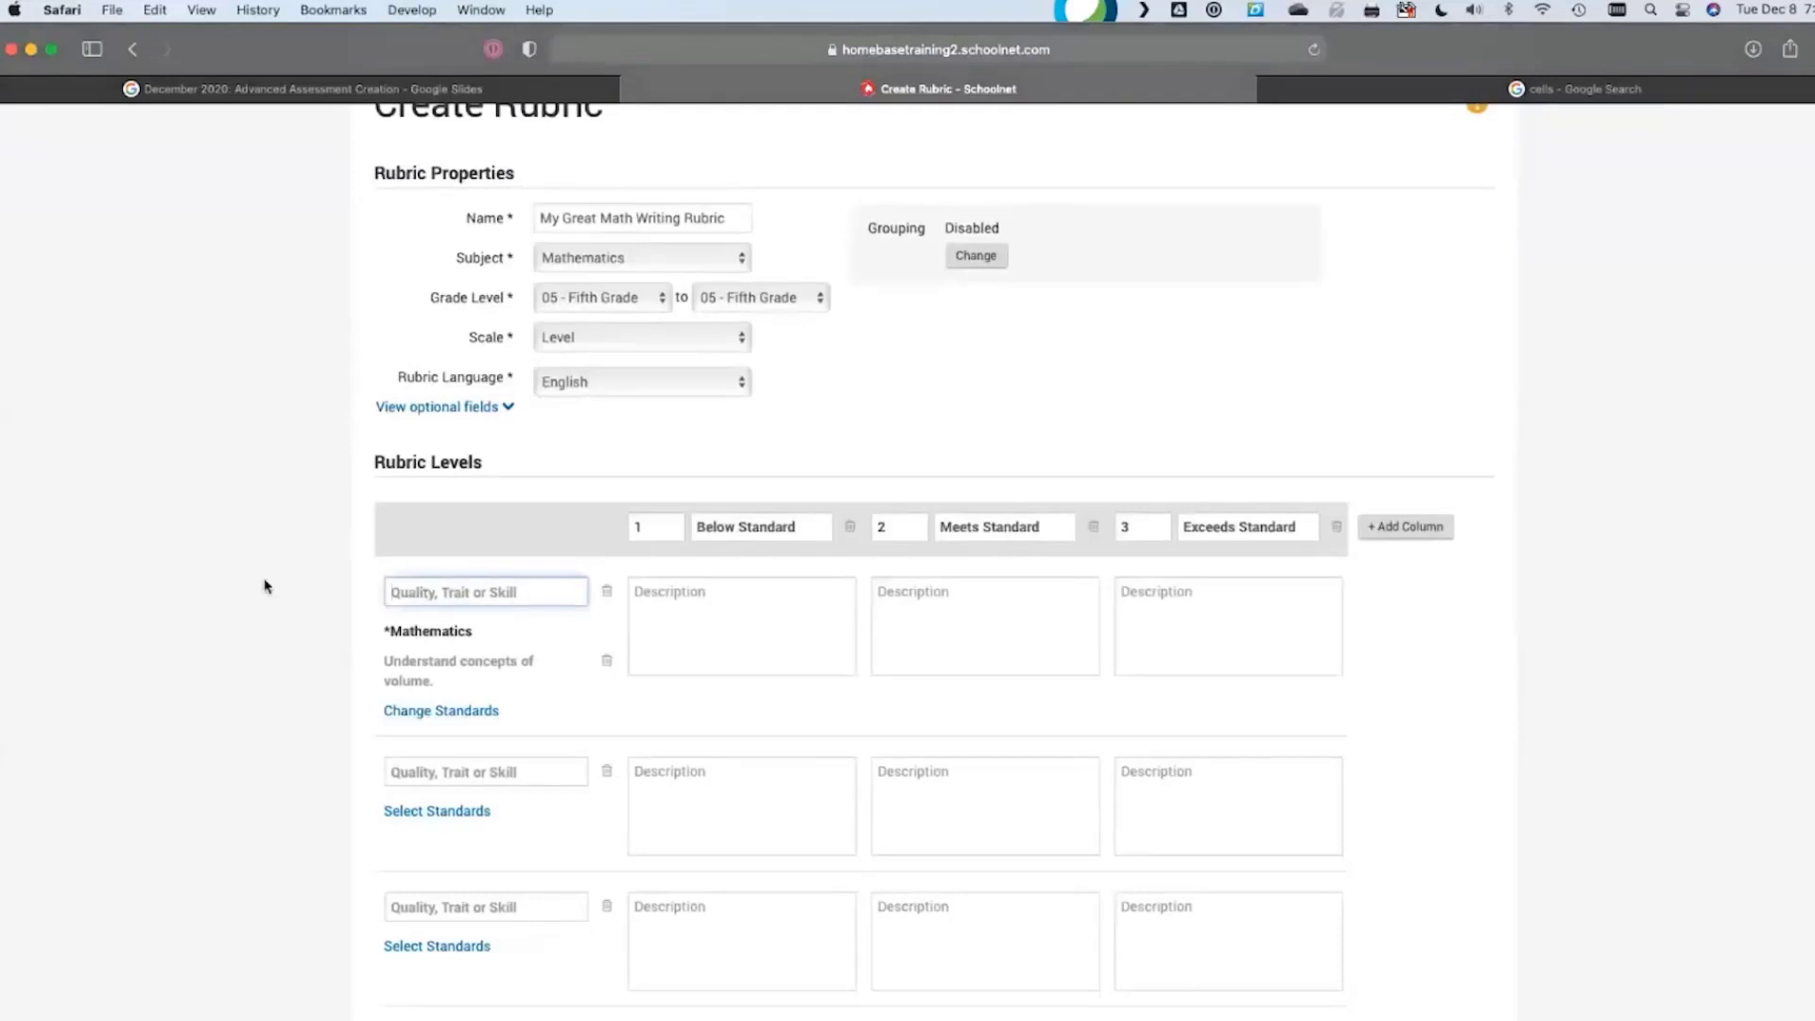
pyautogui.write('Correctly Analyzes Impact of Volume')
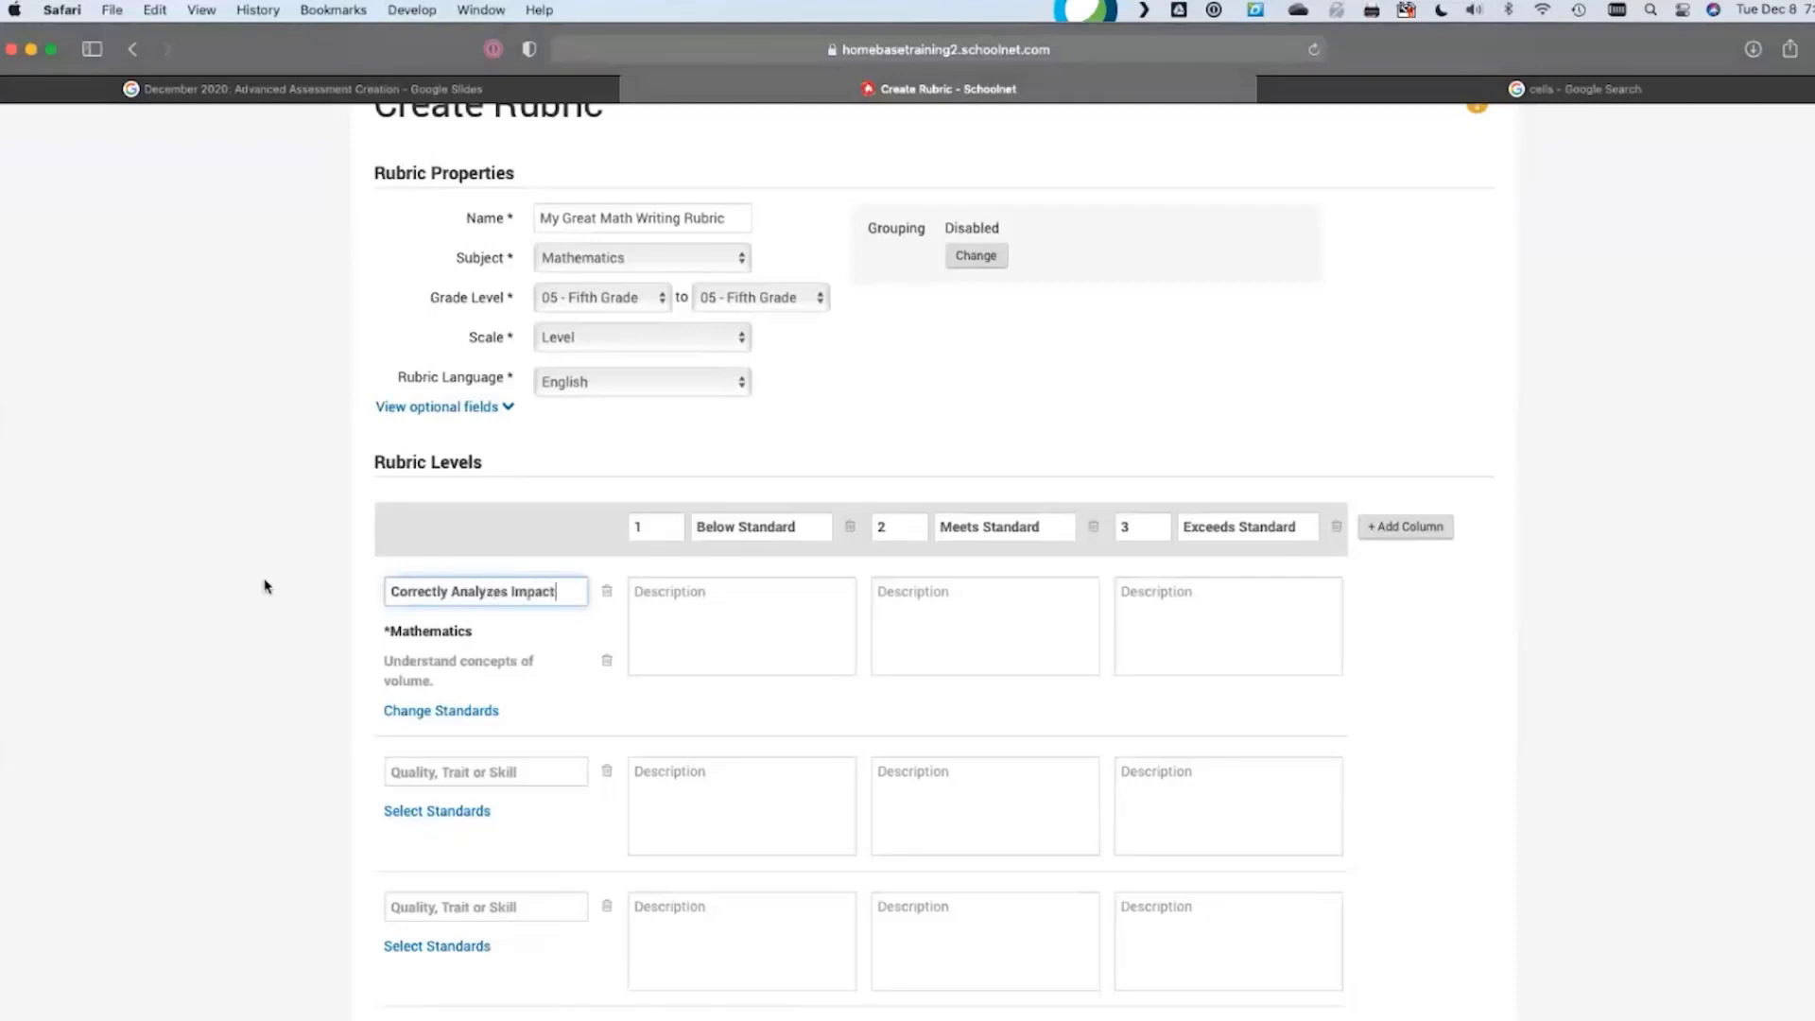
pyautogui.press('Tab')
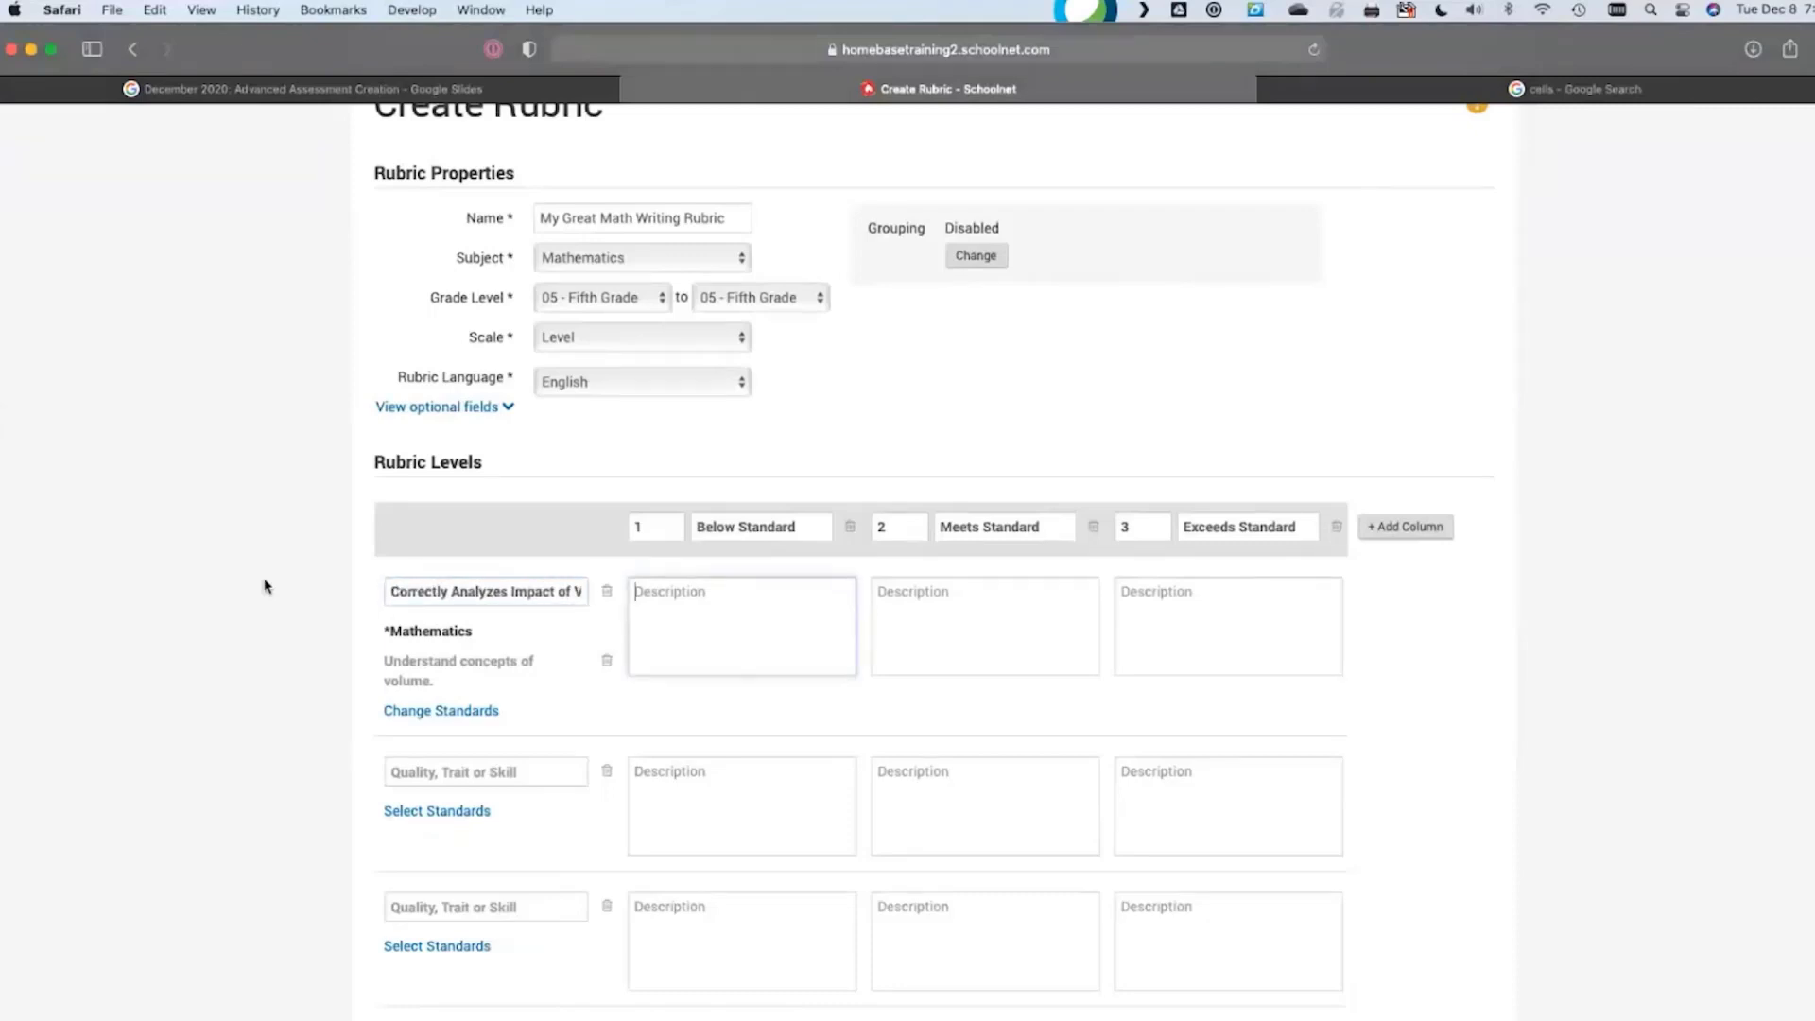
pyautogui.press('Tab')
pyautogui.click(187, 698)
# Align the second skill row with standard NC.5.OA.3.ii on forming ordered pairs, under Operations and Algebraic Thinking
pyautogui.click(459, 818)
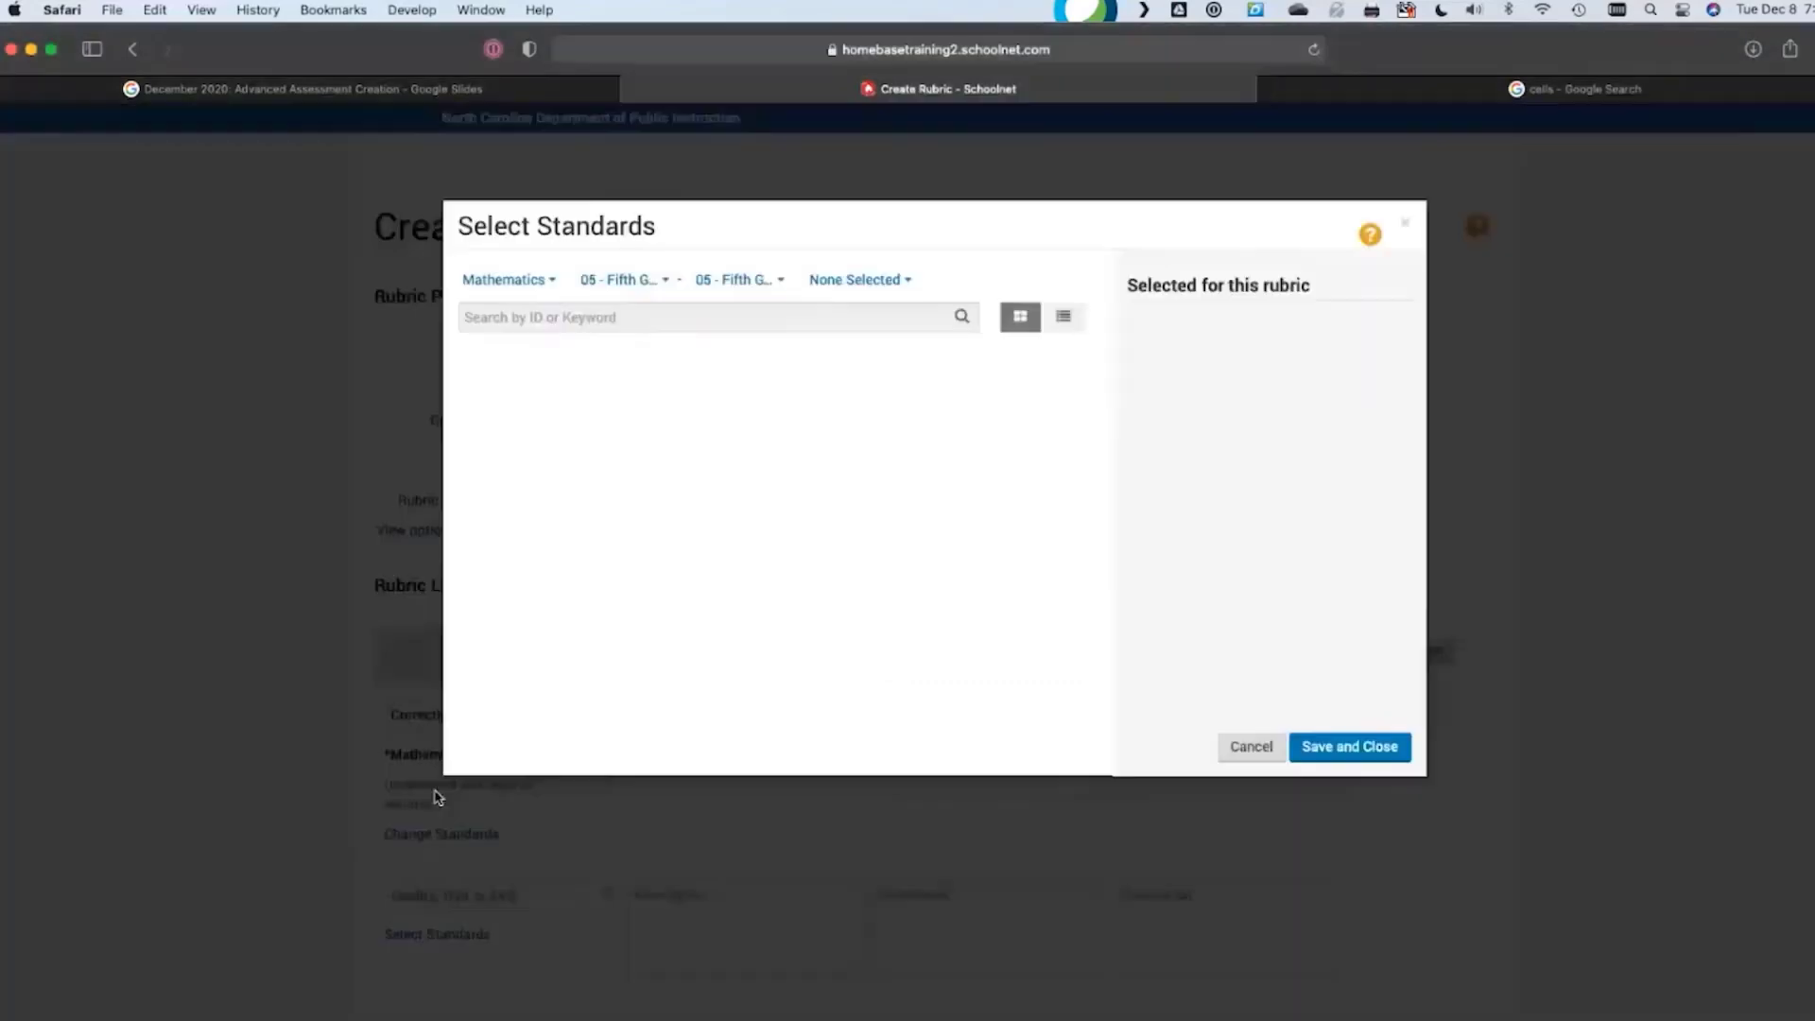
pyautogui.scroll(-10, 838, 466)
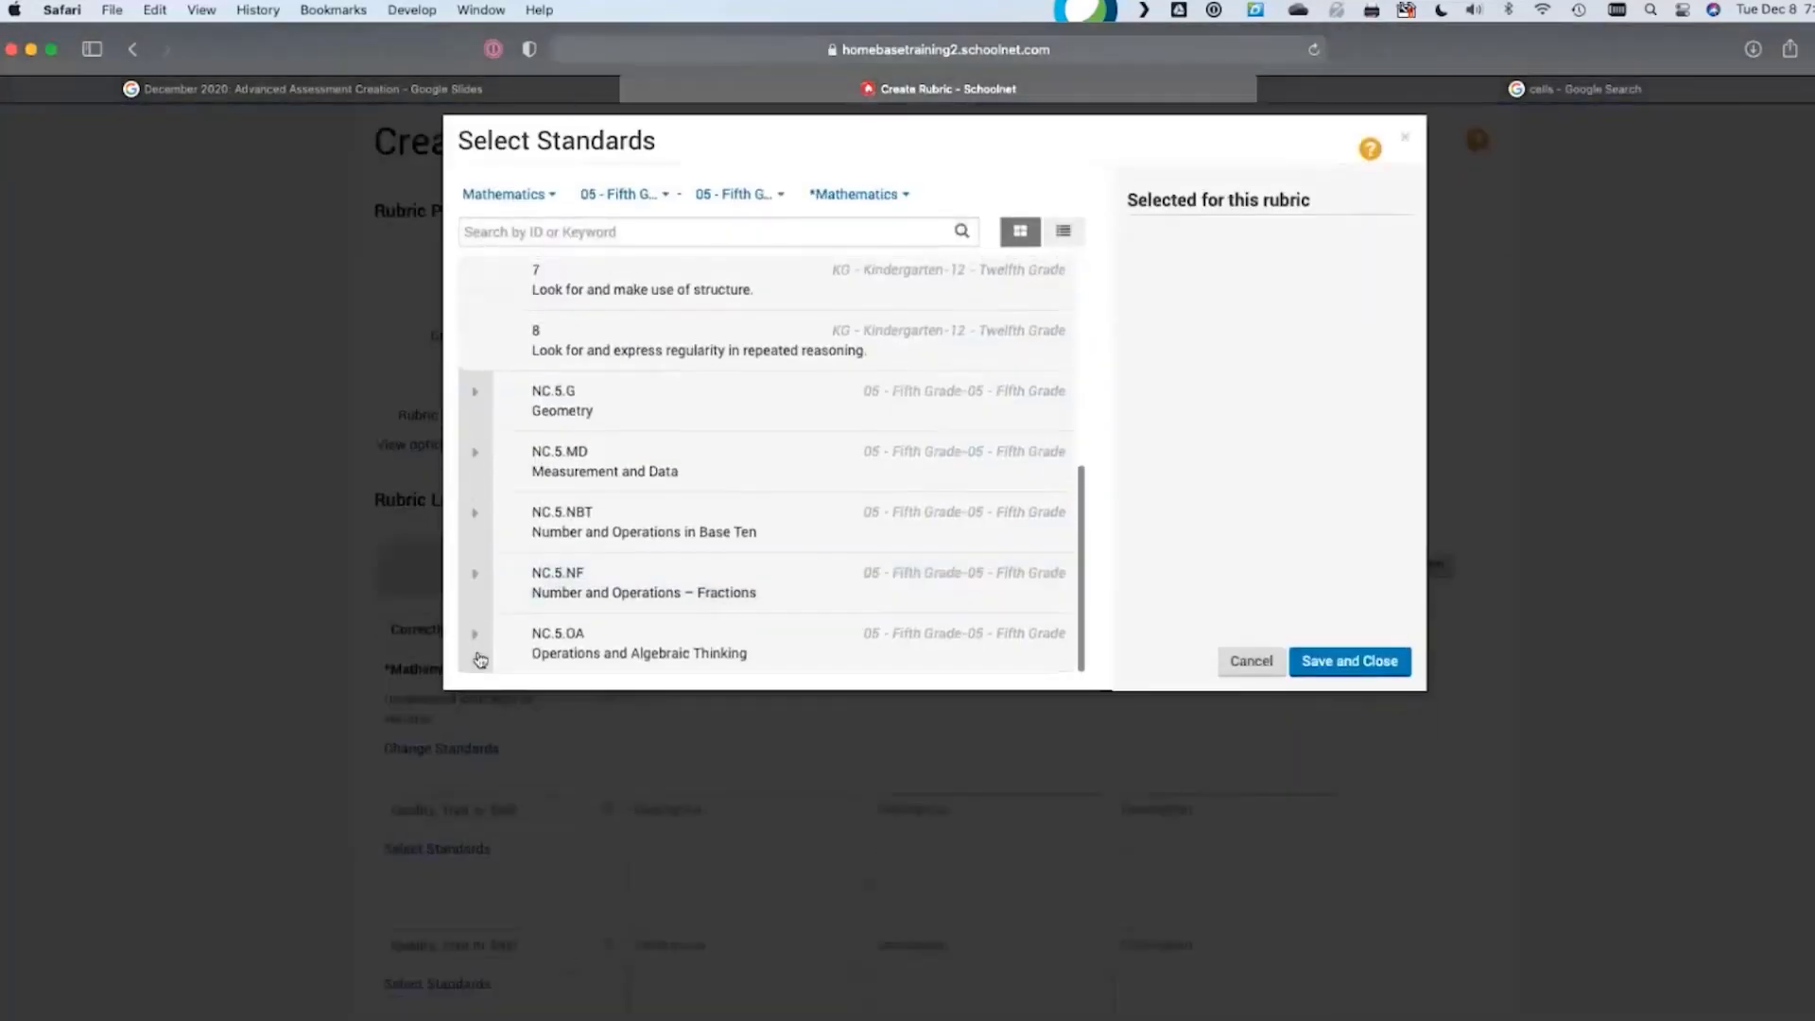
pyautogui.click(475, 626)
pyautogui.scroll(-2, 511, 586)
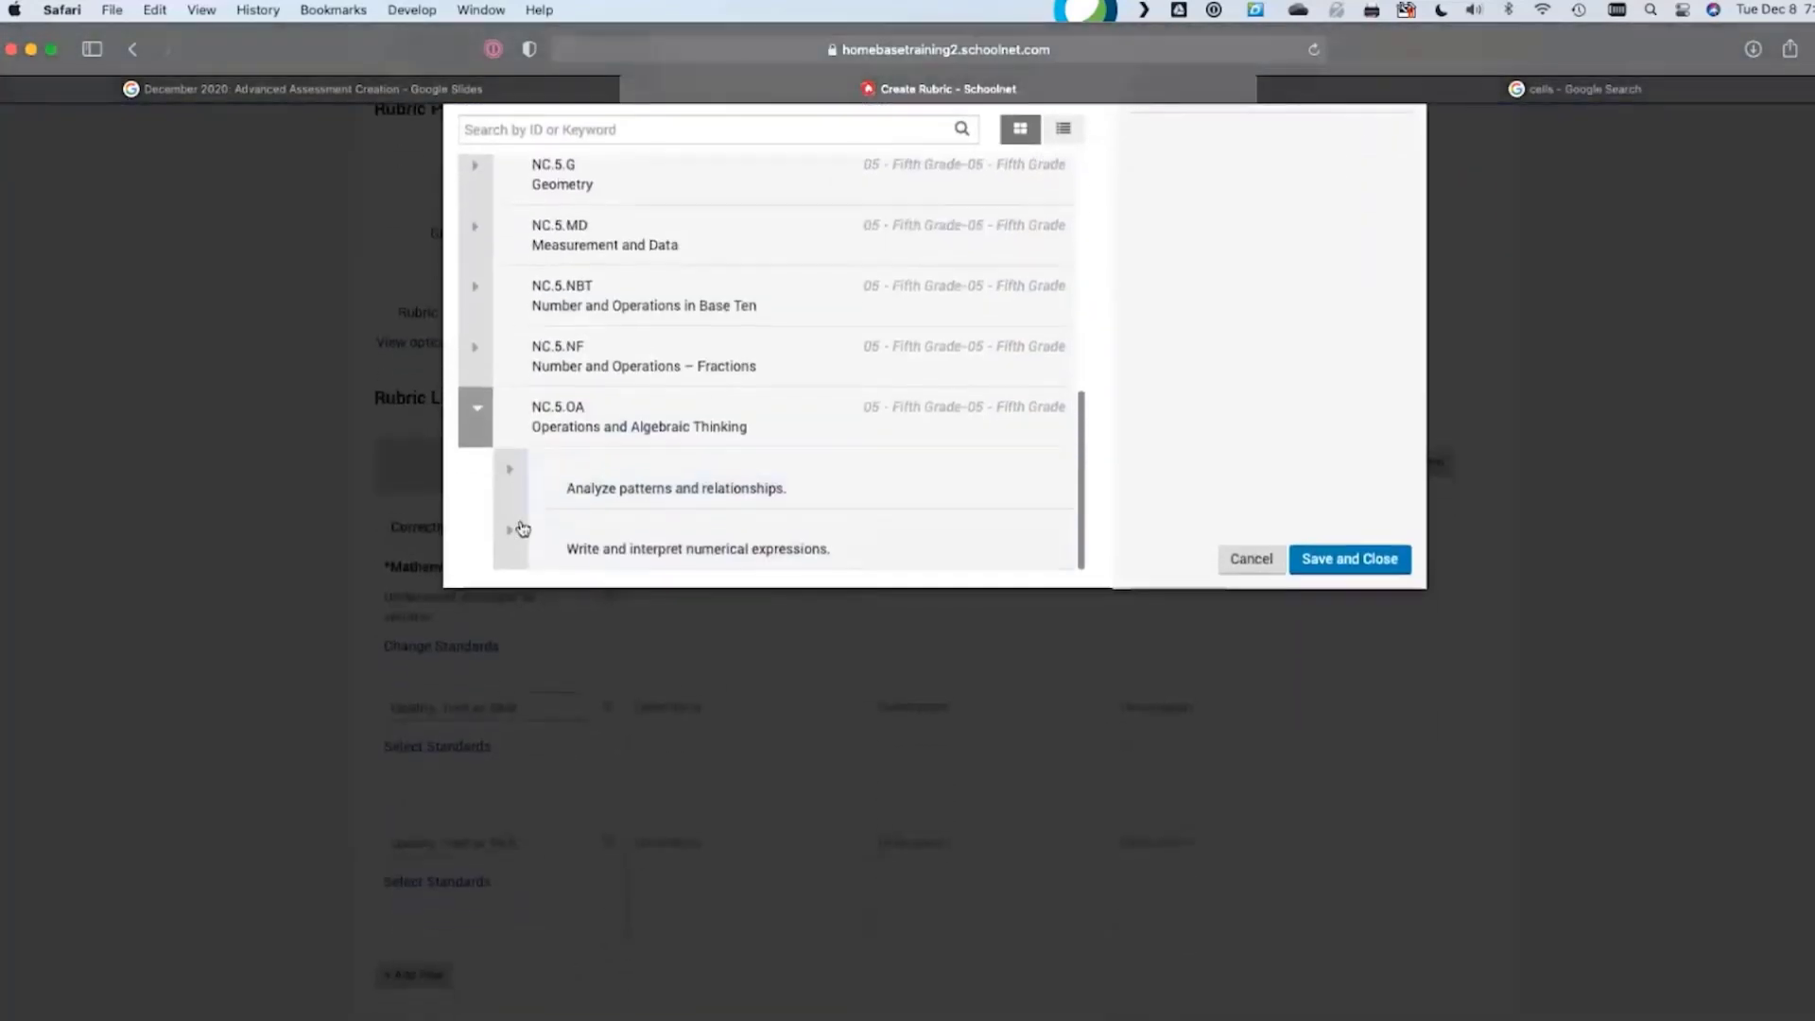
pyautogui.click(510, 468)
pyautogui.scroll(-2, 722, 487)
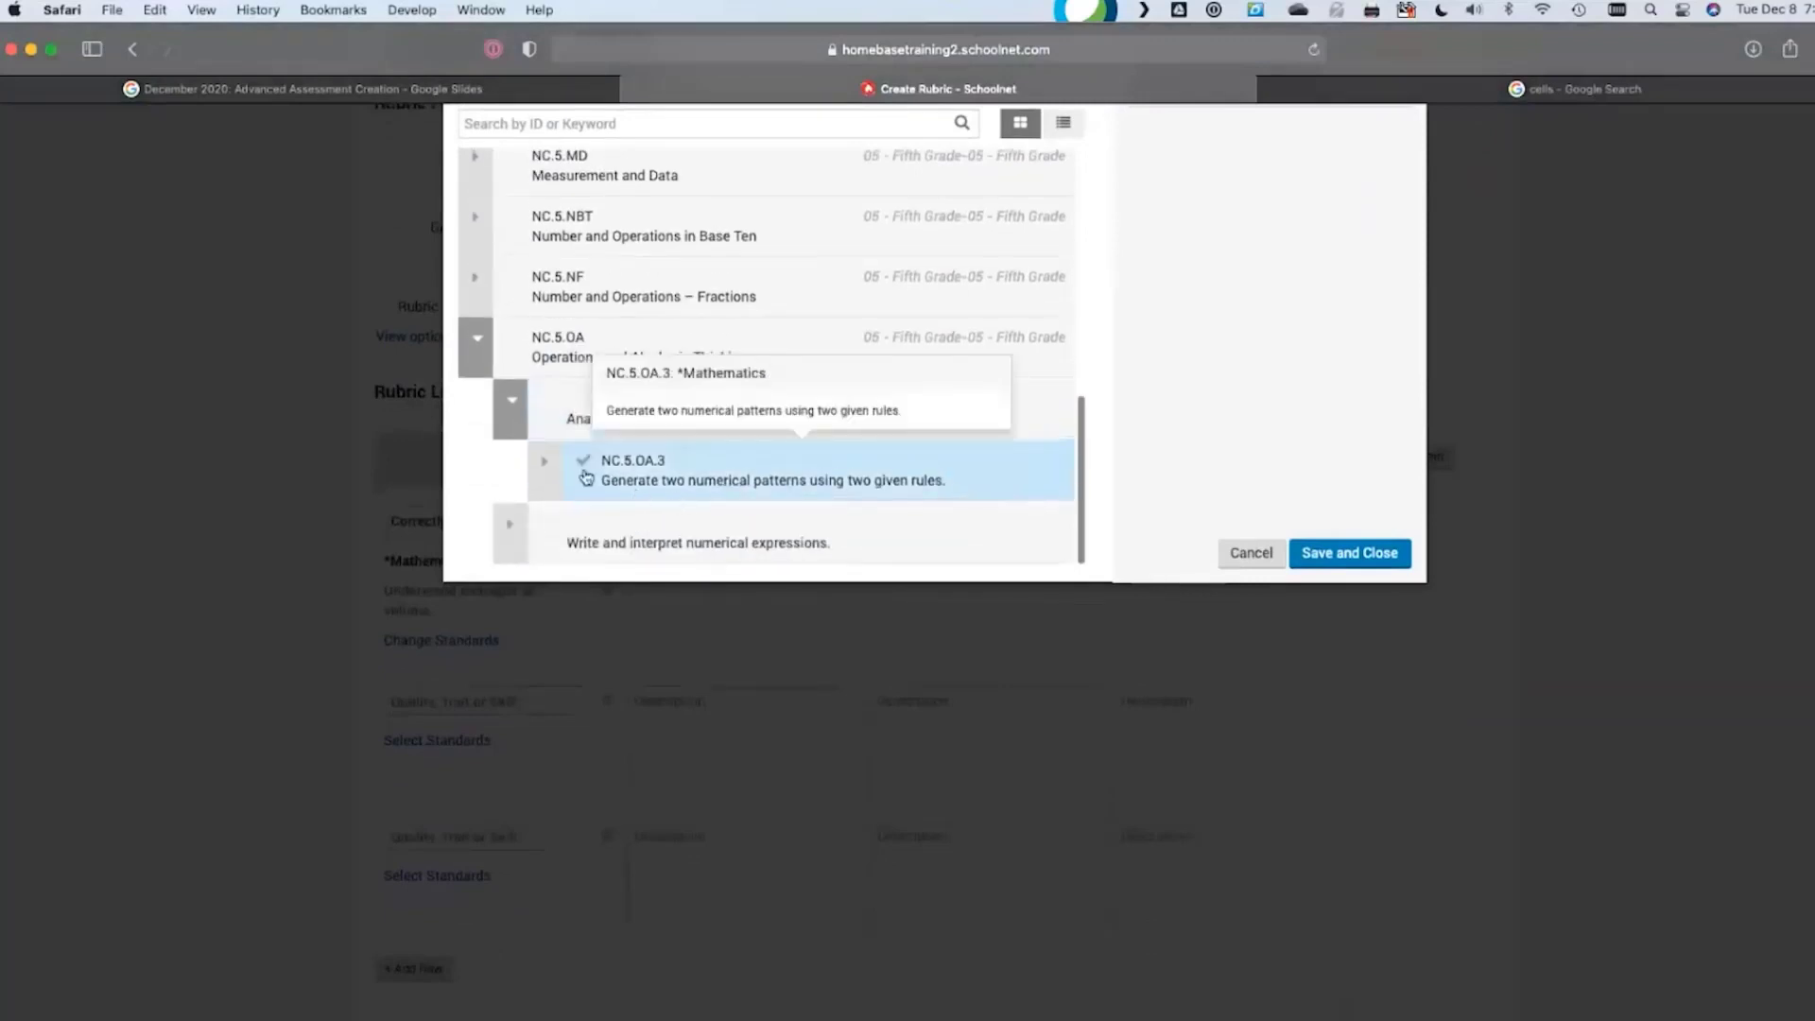
pyautogui.click(544, 462)
pyautogui.scroll(-2, 757, 478)
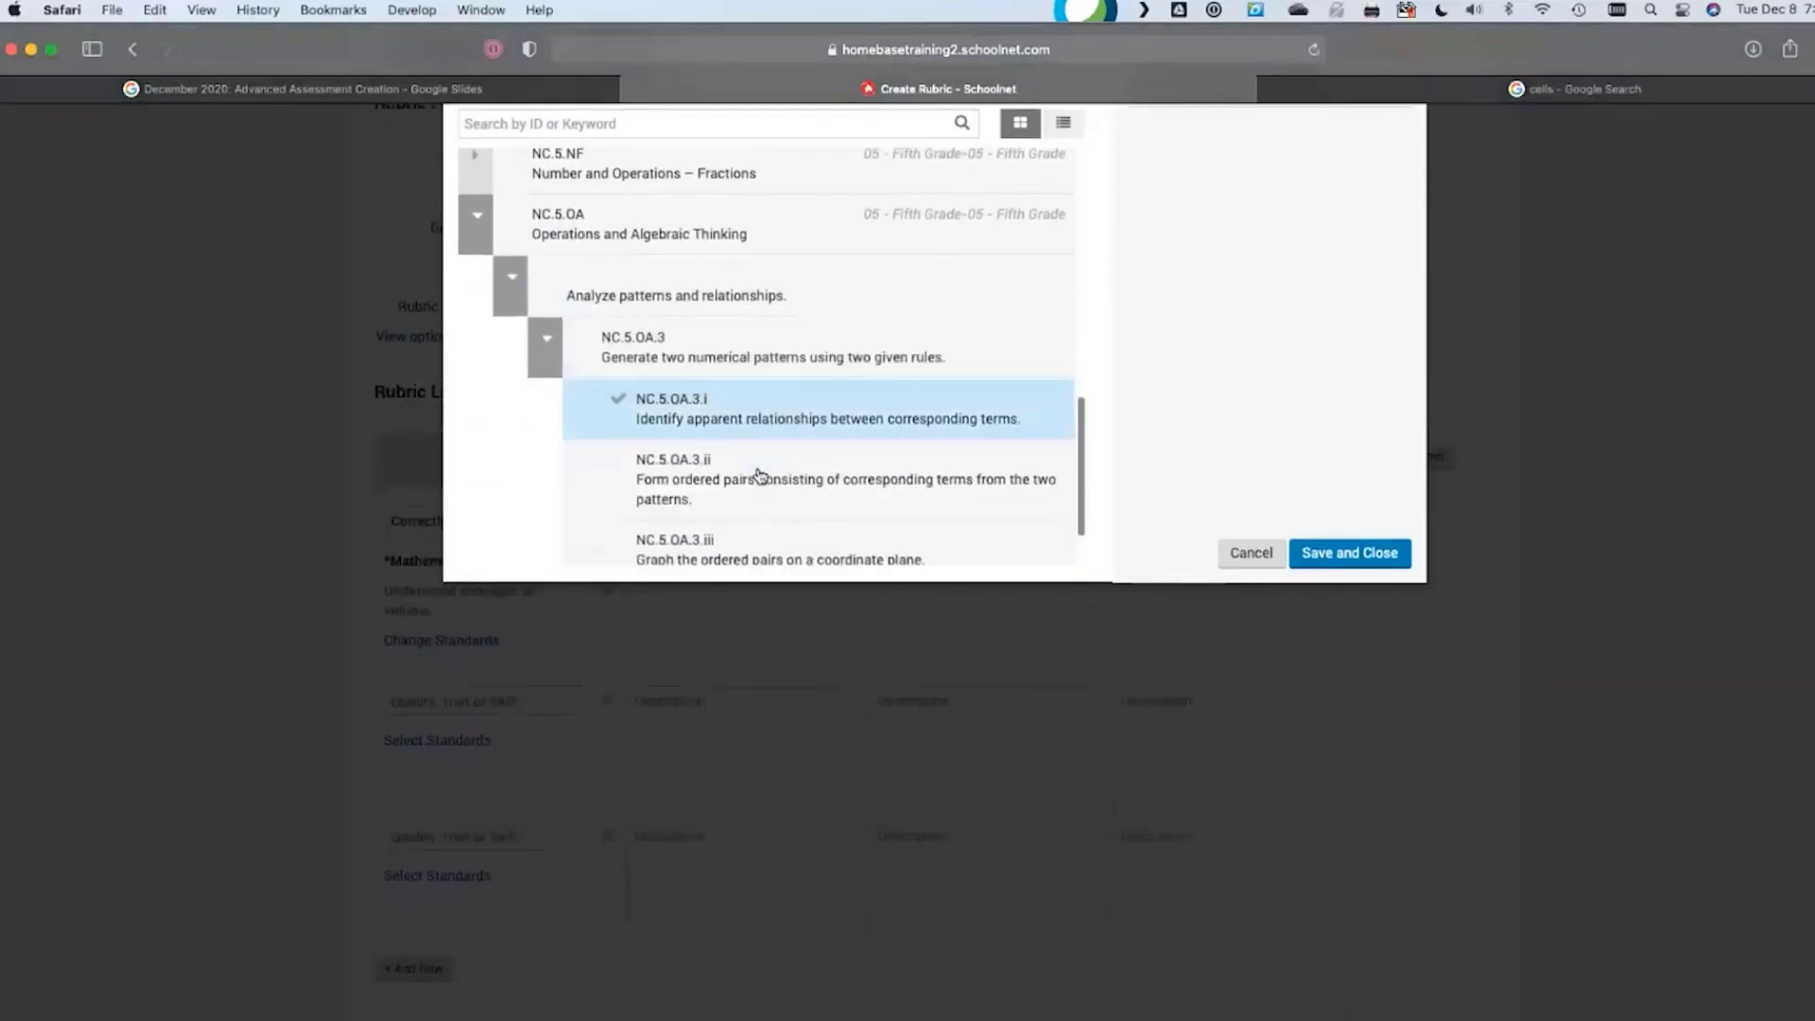
pyautogui.click(853, 489)
pyautogui.click(1349, 553)
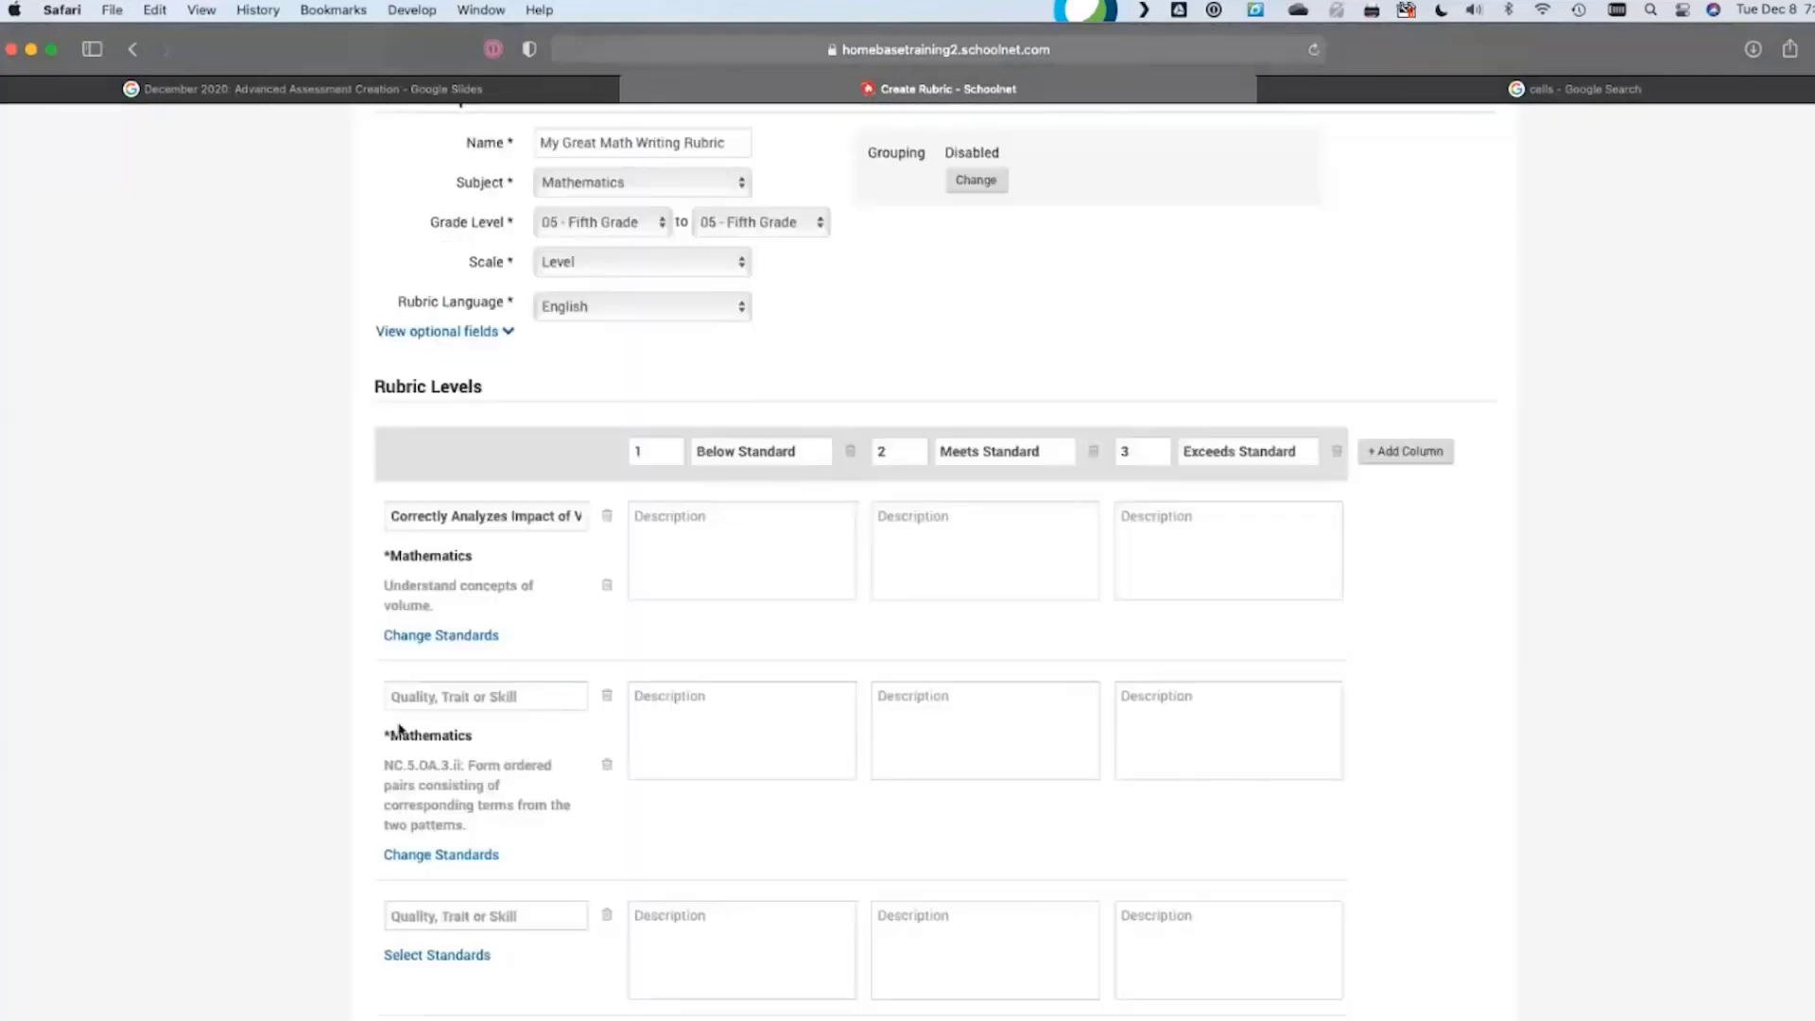
# Name the second row "Explains Ordered Pairs" and the third "Explain Decimal Operation Strategies", aligning the third with standard NC.5.NBT.7.i
pyautogui.scroll(-1, 420, 720)
pyautogui.click(473, 669)
pyautogui.scroll(-1, 326, 679)
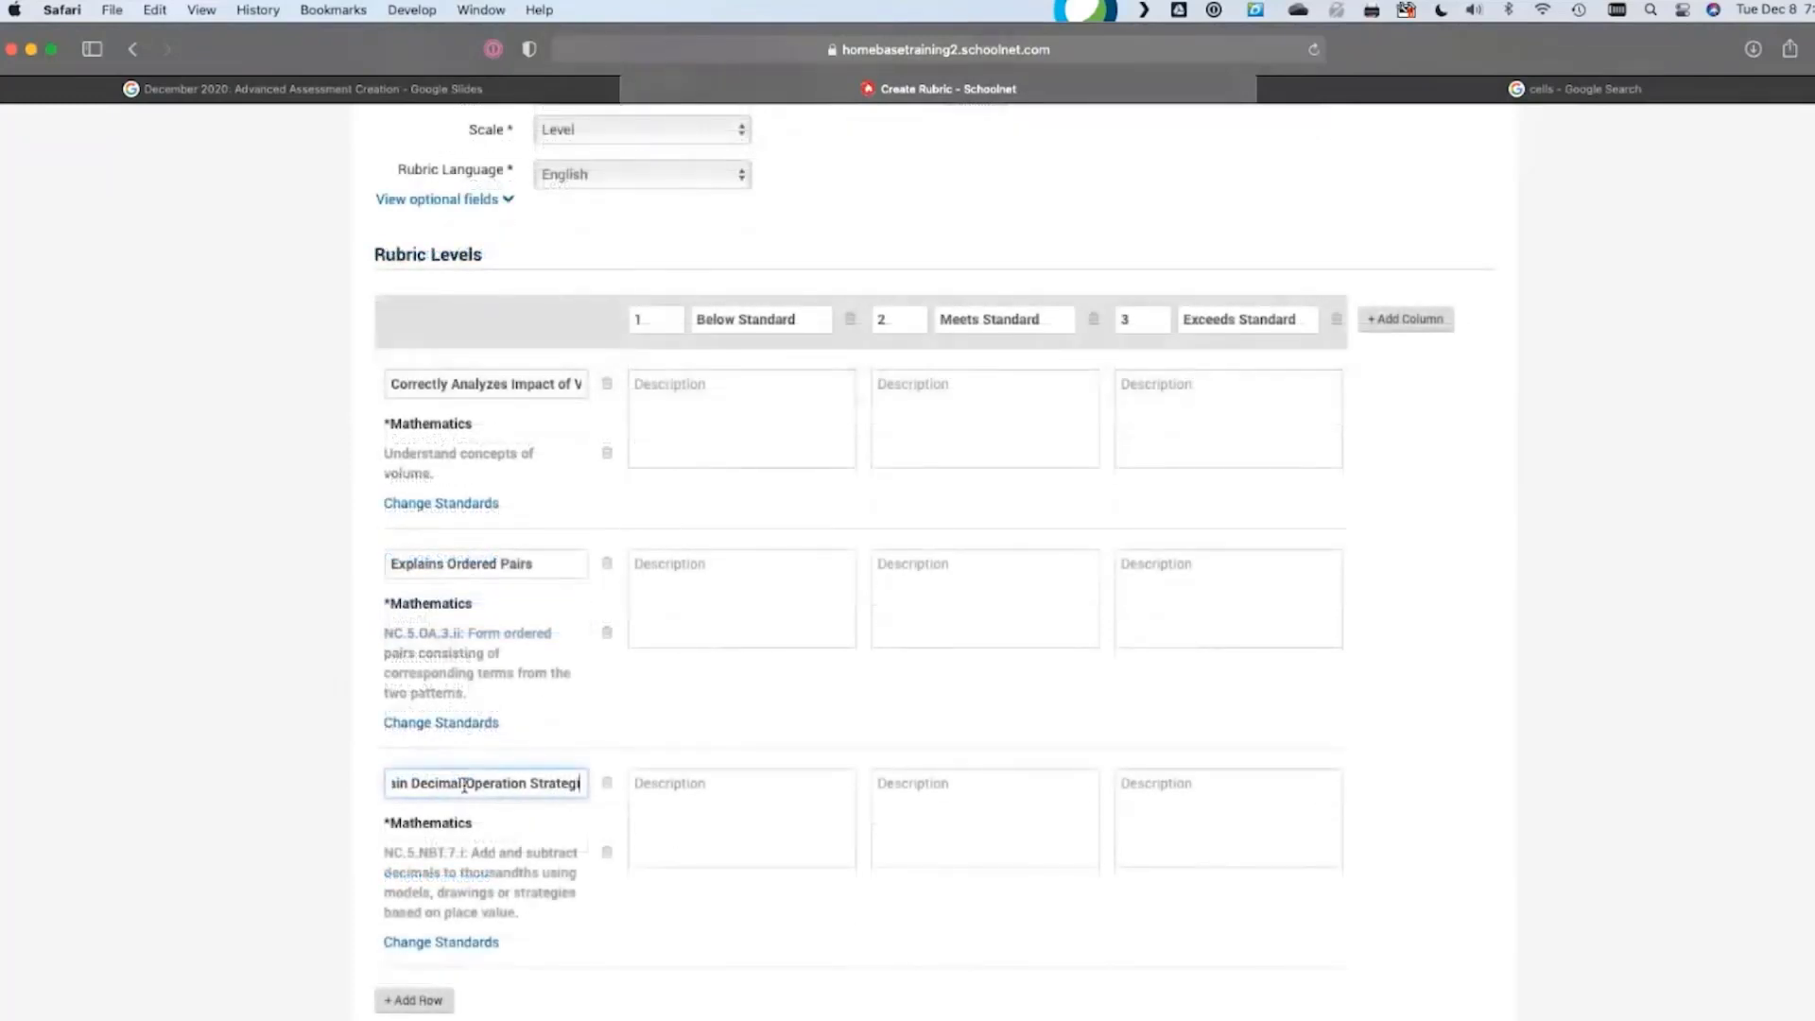
pyautogui.click(777, 720)
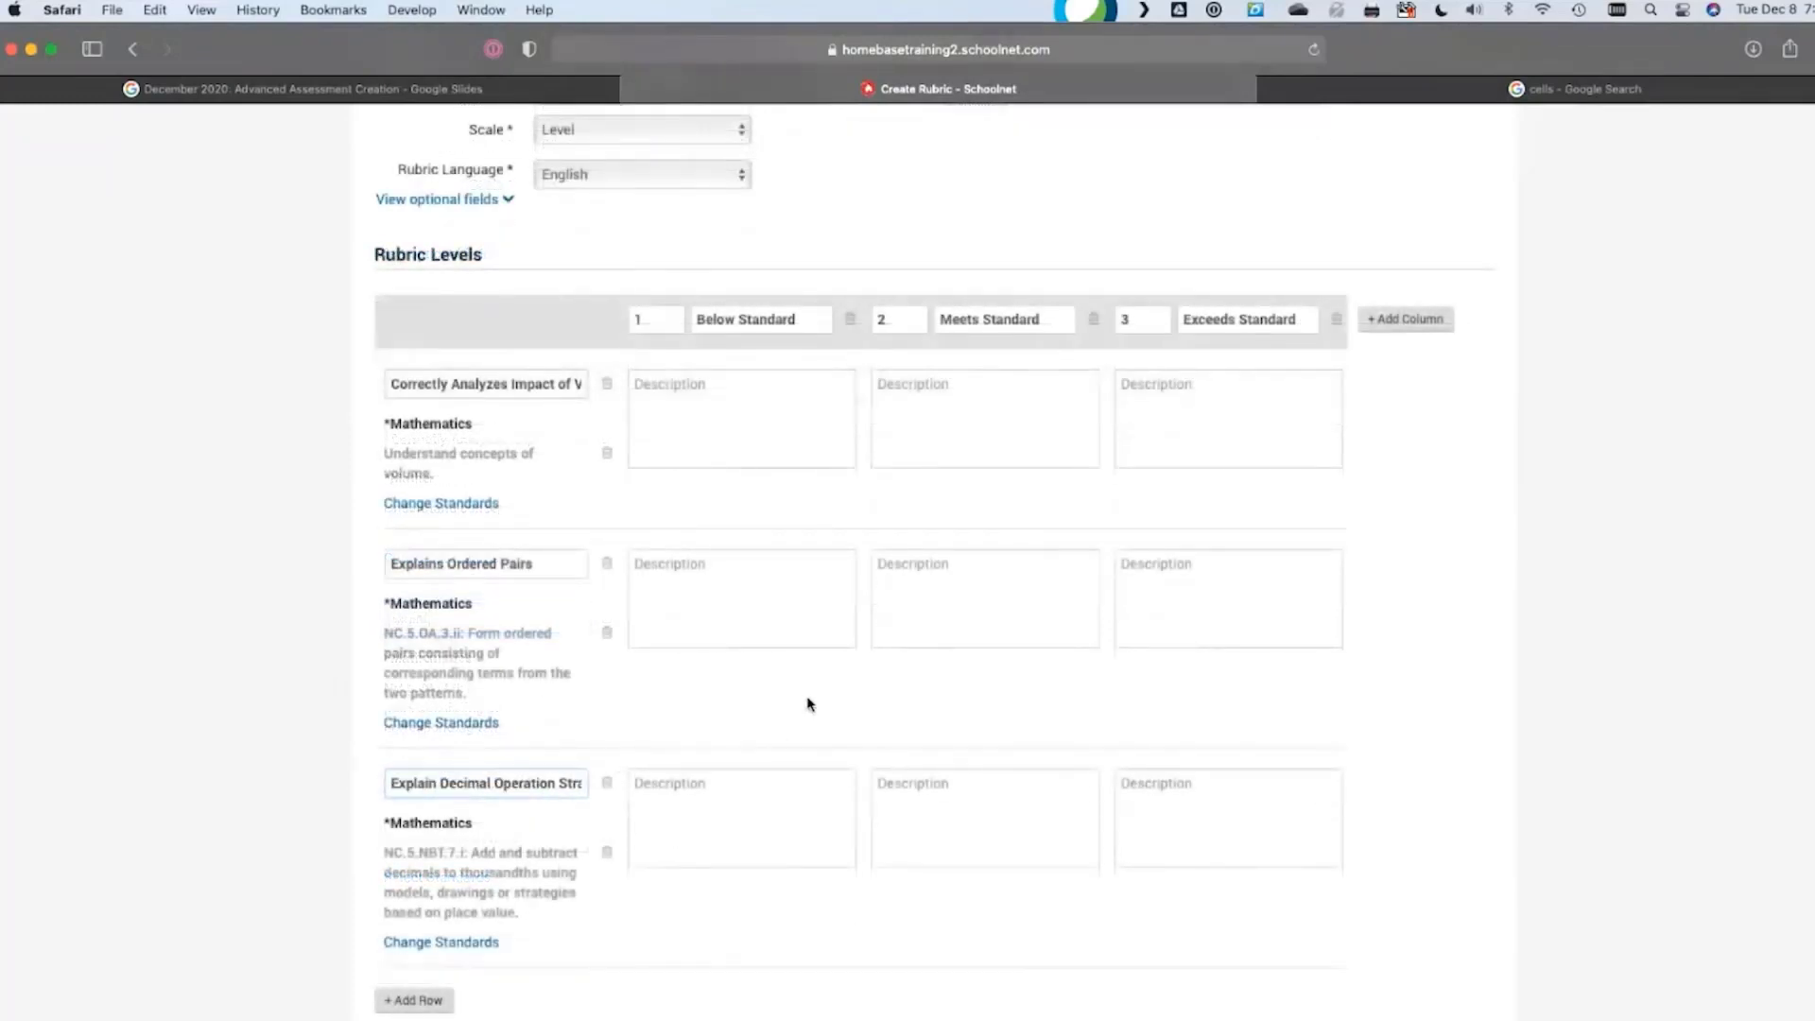
# Review the three level labels, the skill names with their standards, and the description boxes of the rubric grid
pyautogui.scroll(-1, 806, 704)
pyautogui.click(709, 279)
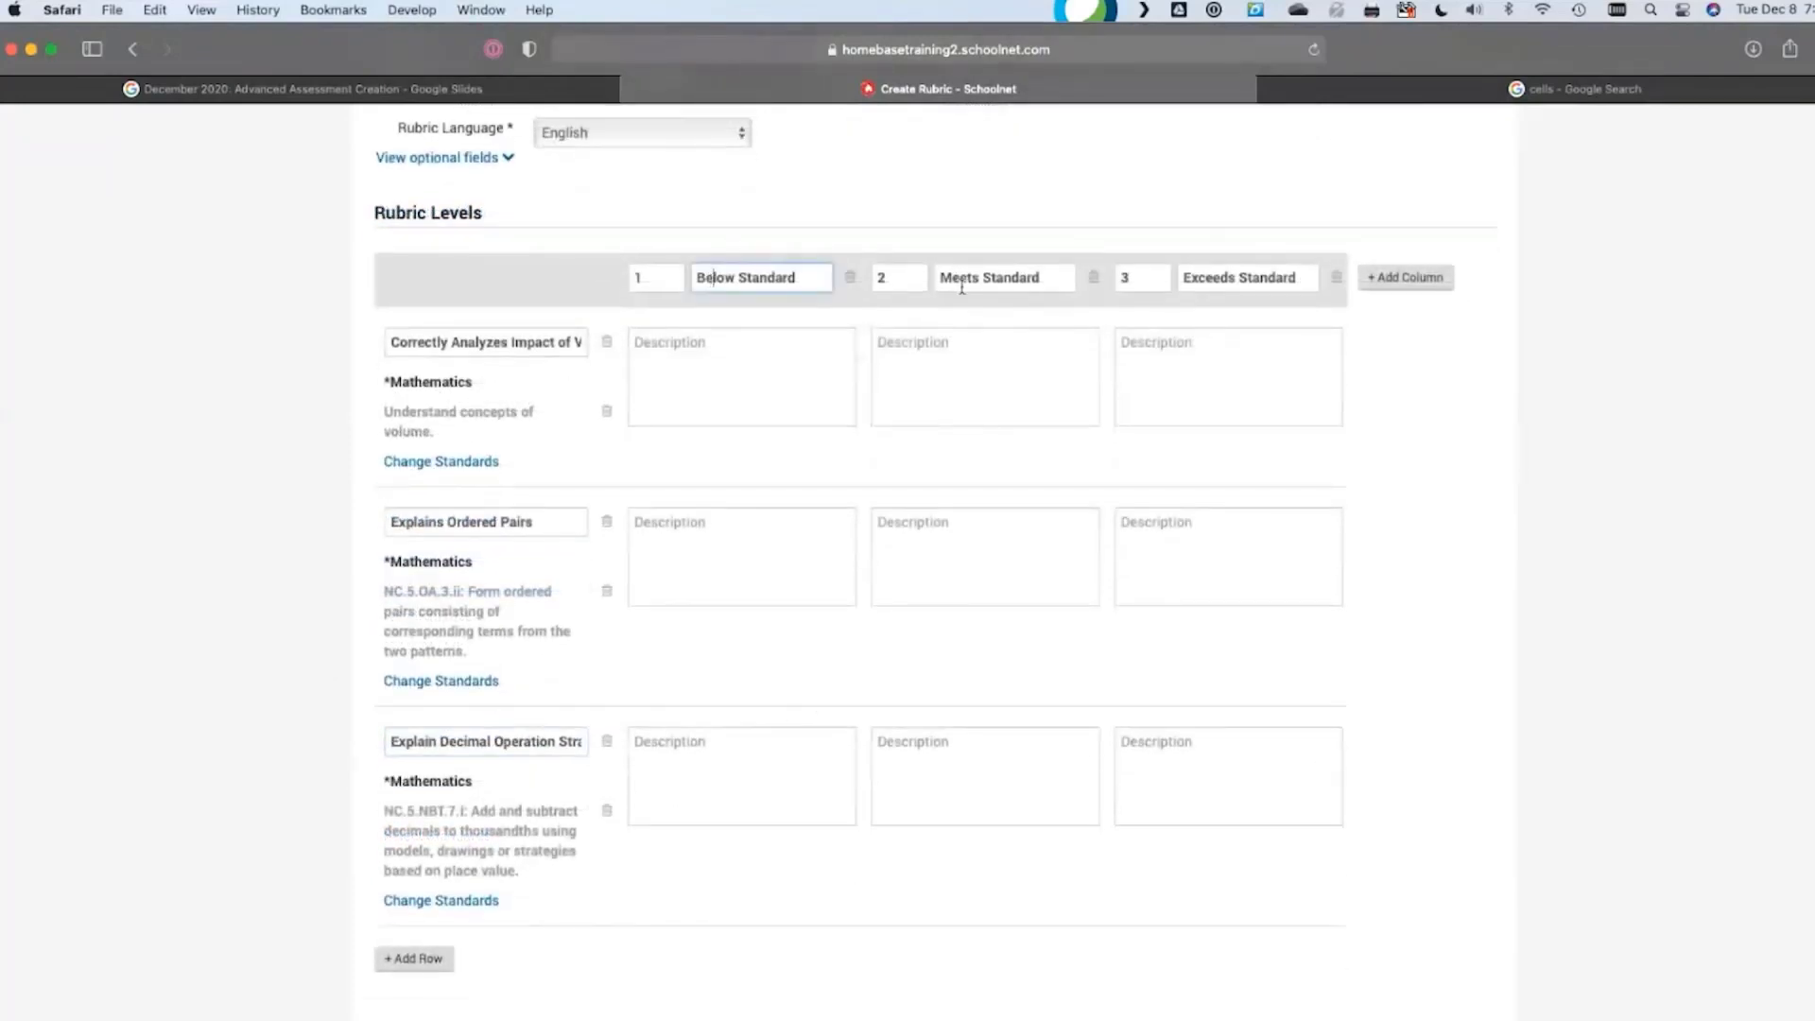
pyautogui.click(1014, 277)
pyautogui.click(1207, 277)
pyautogui.click(452, 341)
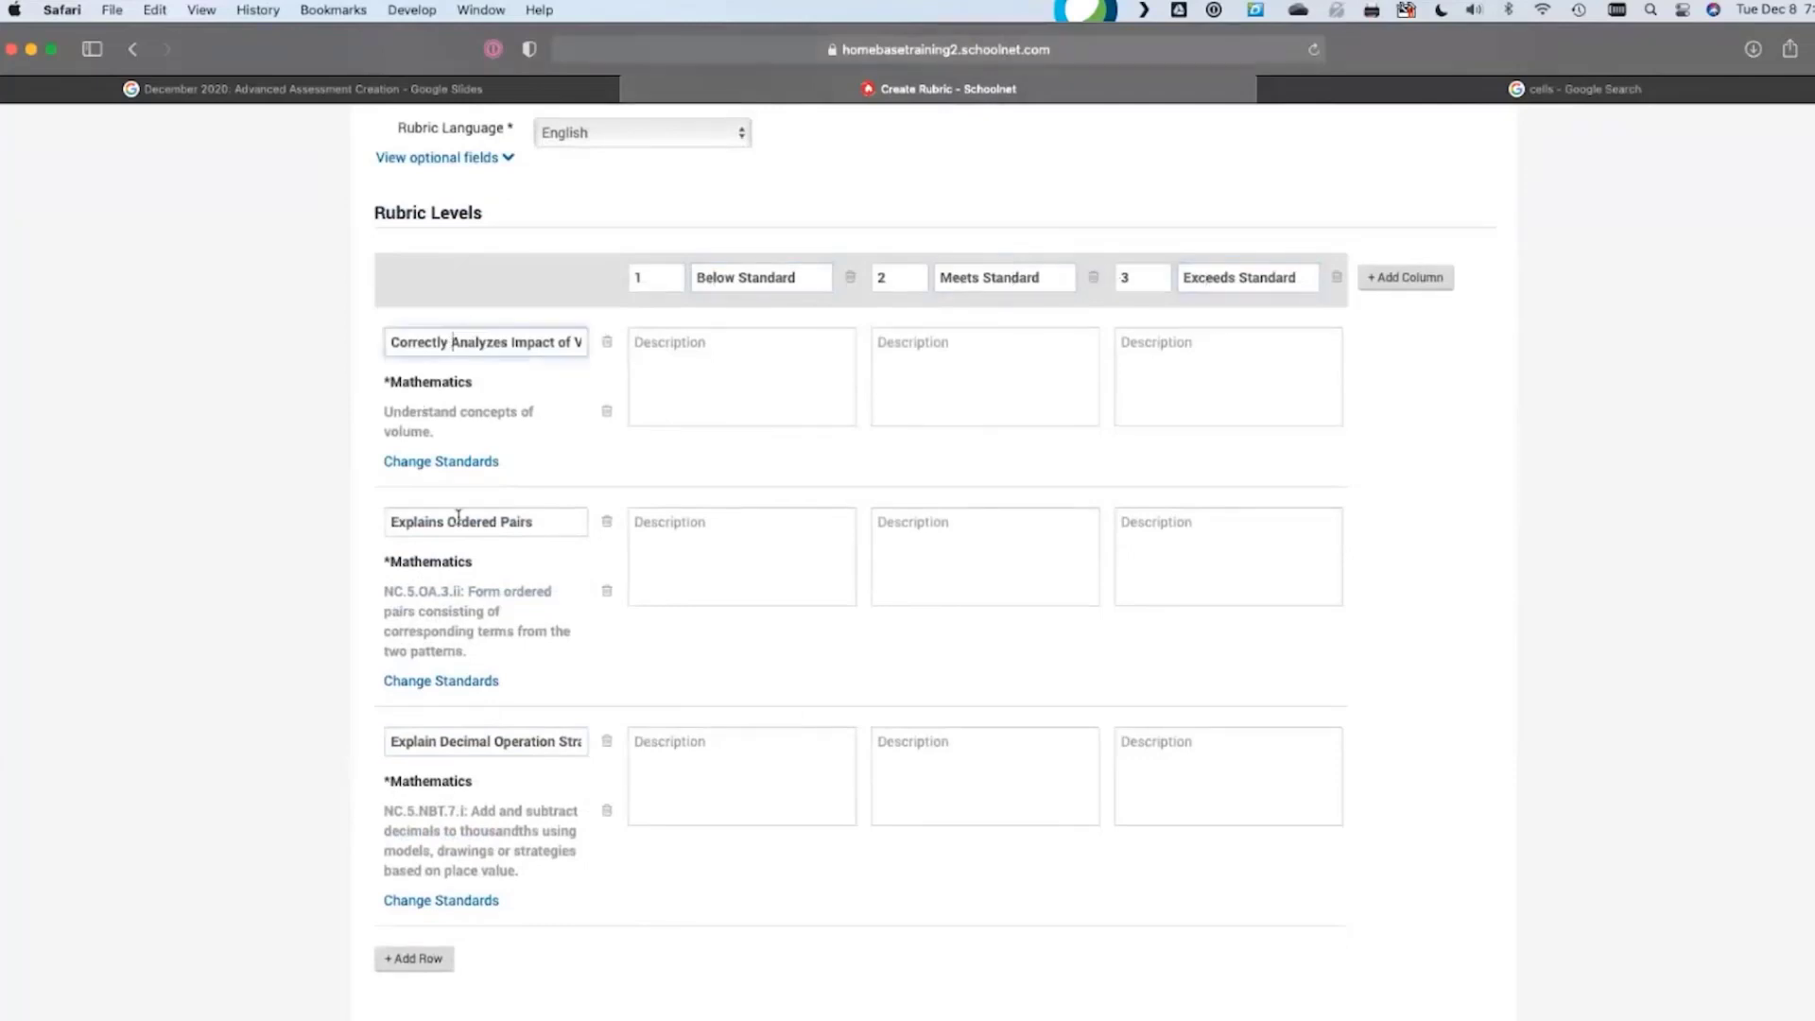
pyautogui.click(462, 522)
pyautogui.click(489, 738)
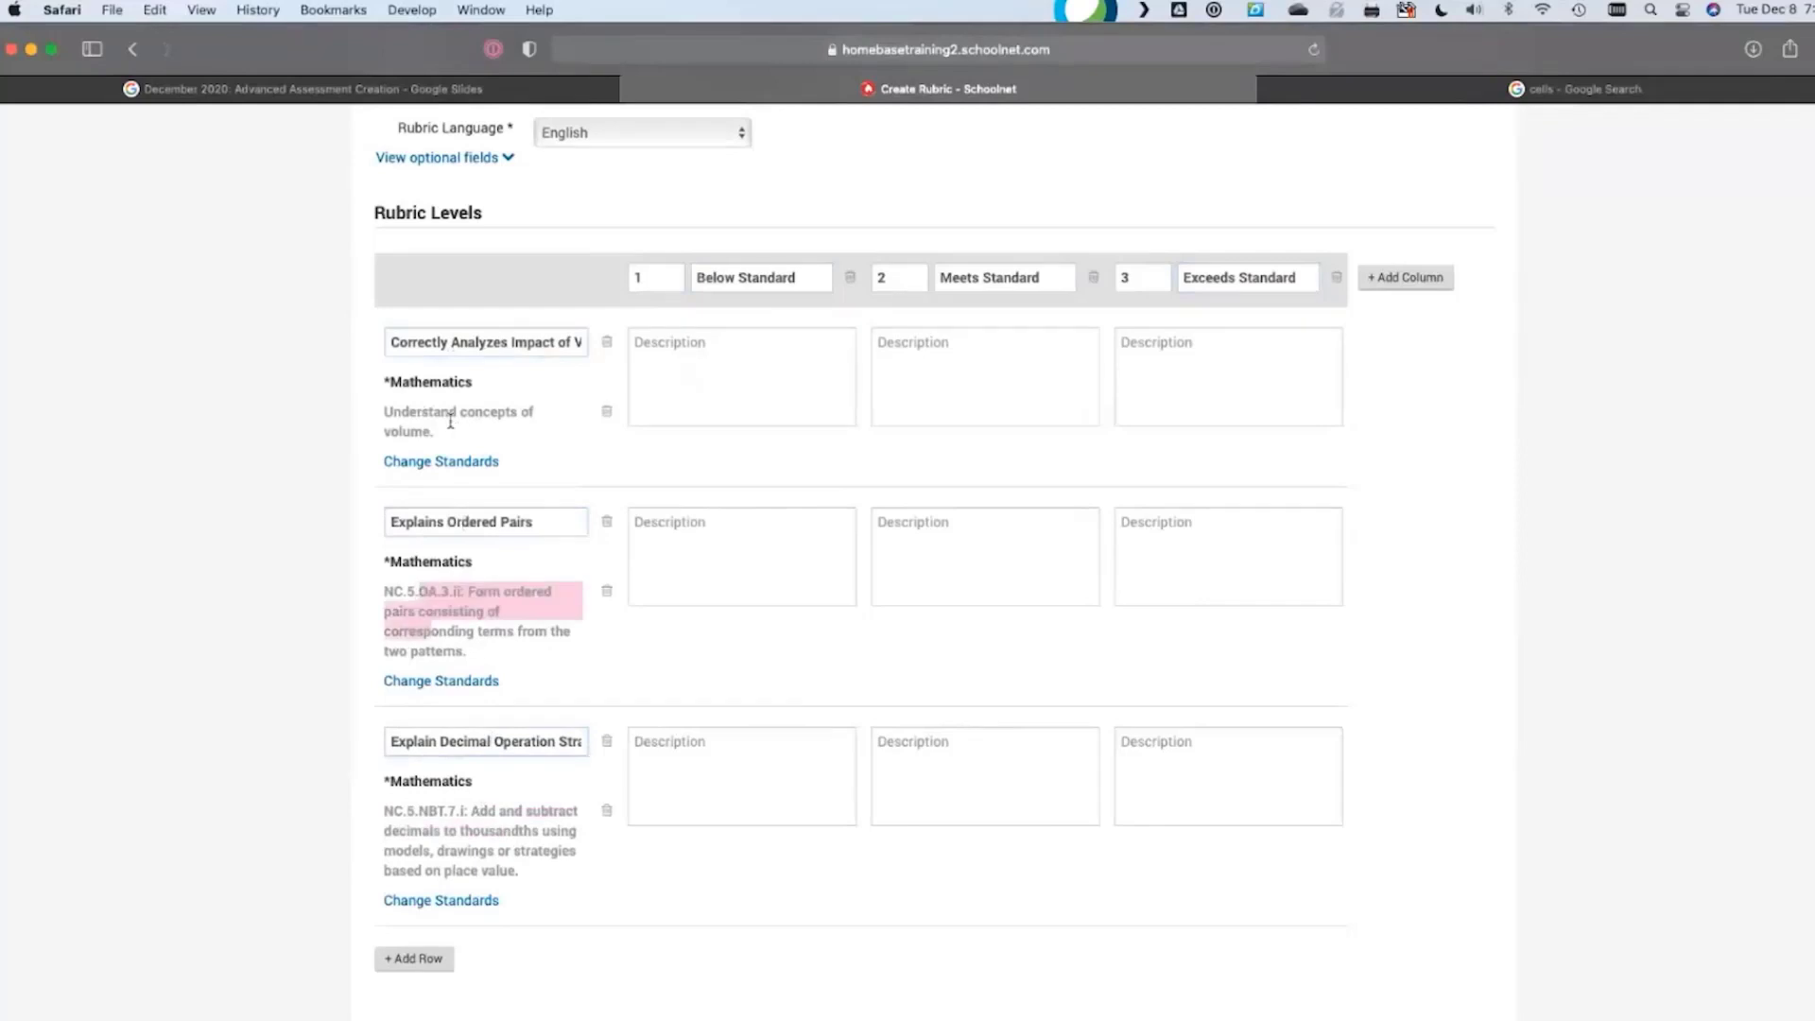
pyautogui.click(779, 381)
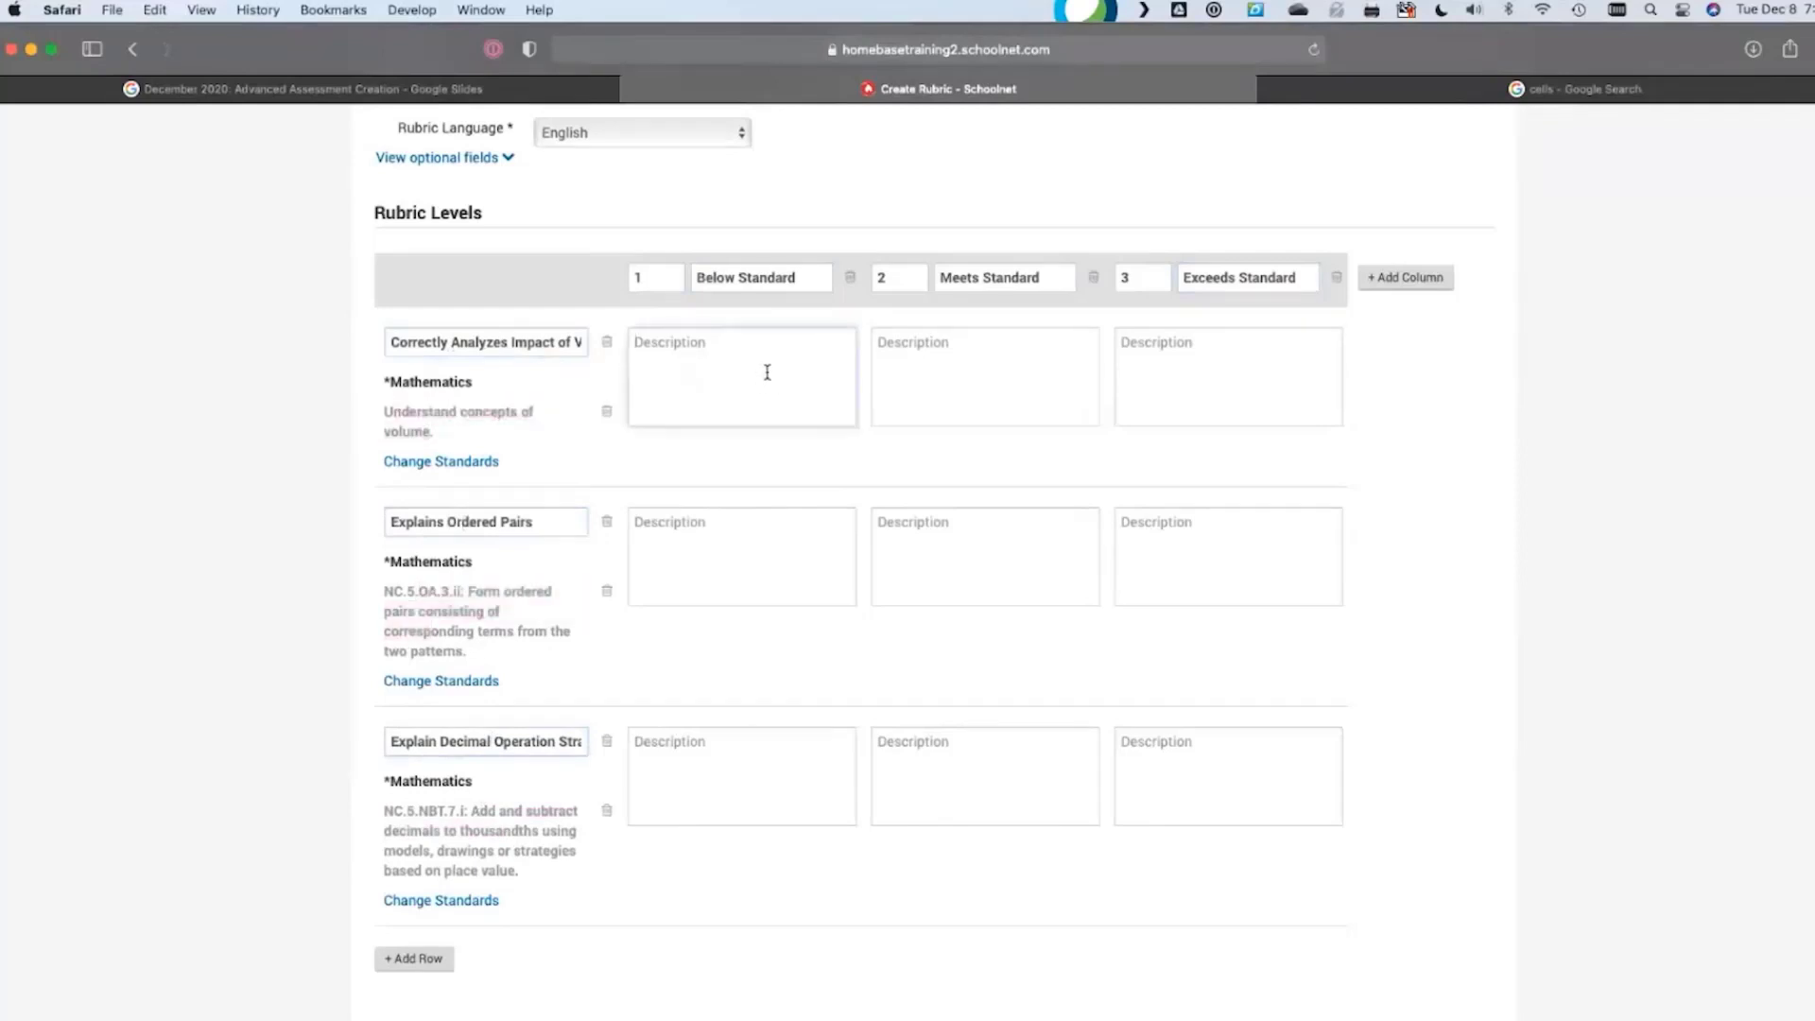
pyautogui.click(1120, 390)
# Describe the volume row's levels as "Does not correctly explain volume", "Correct" and "Great!"
pyautogui.click(760, 398)
pyautogui.write('Does not')
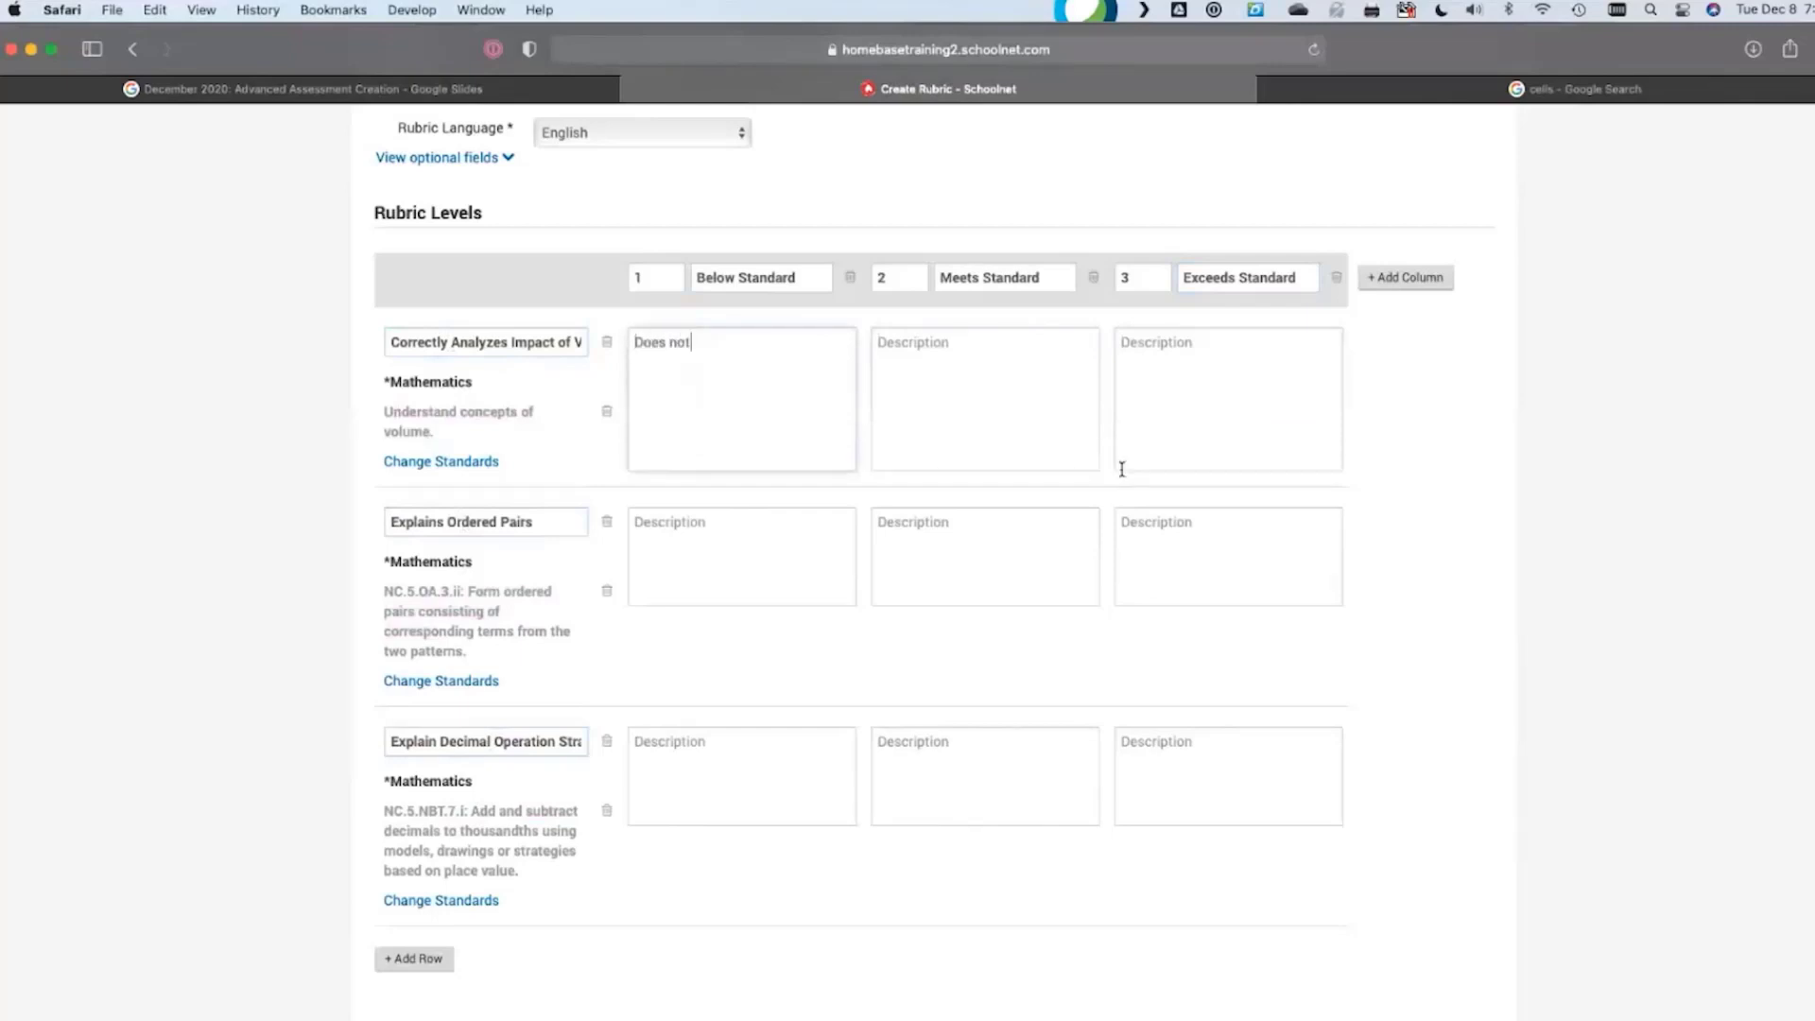
pyautogui.write(' correctly explain volume')
pyautogui.press('Tab')
pyautogui.write('C')
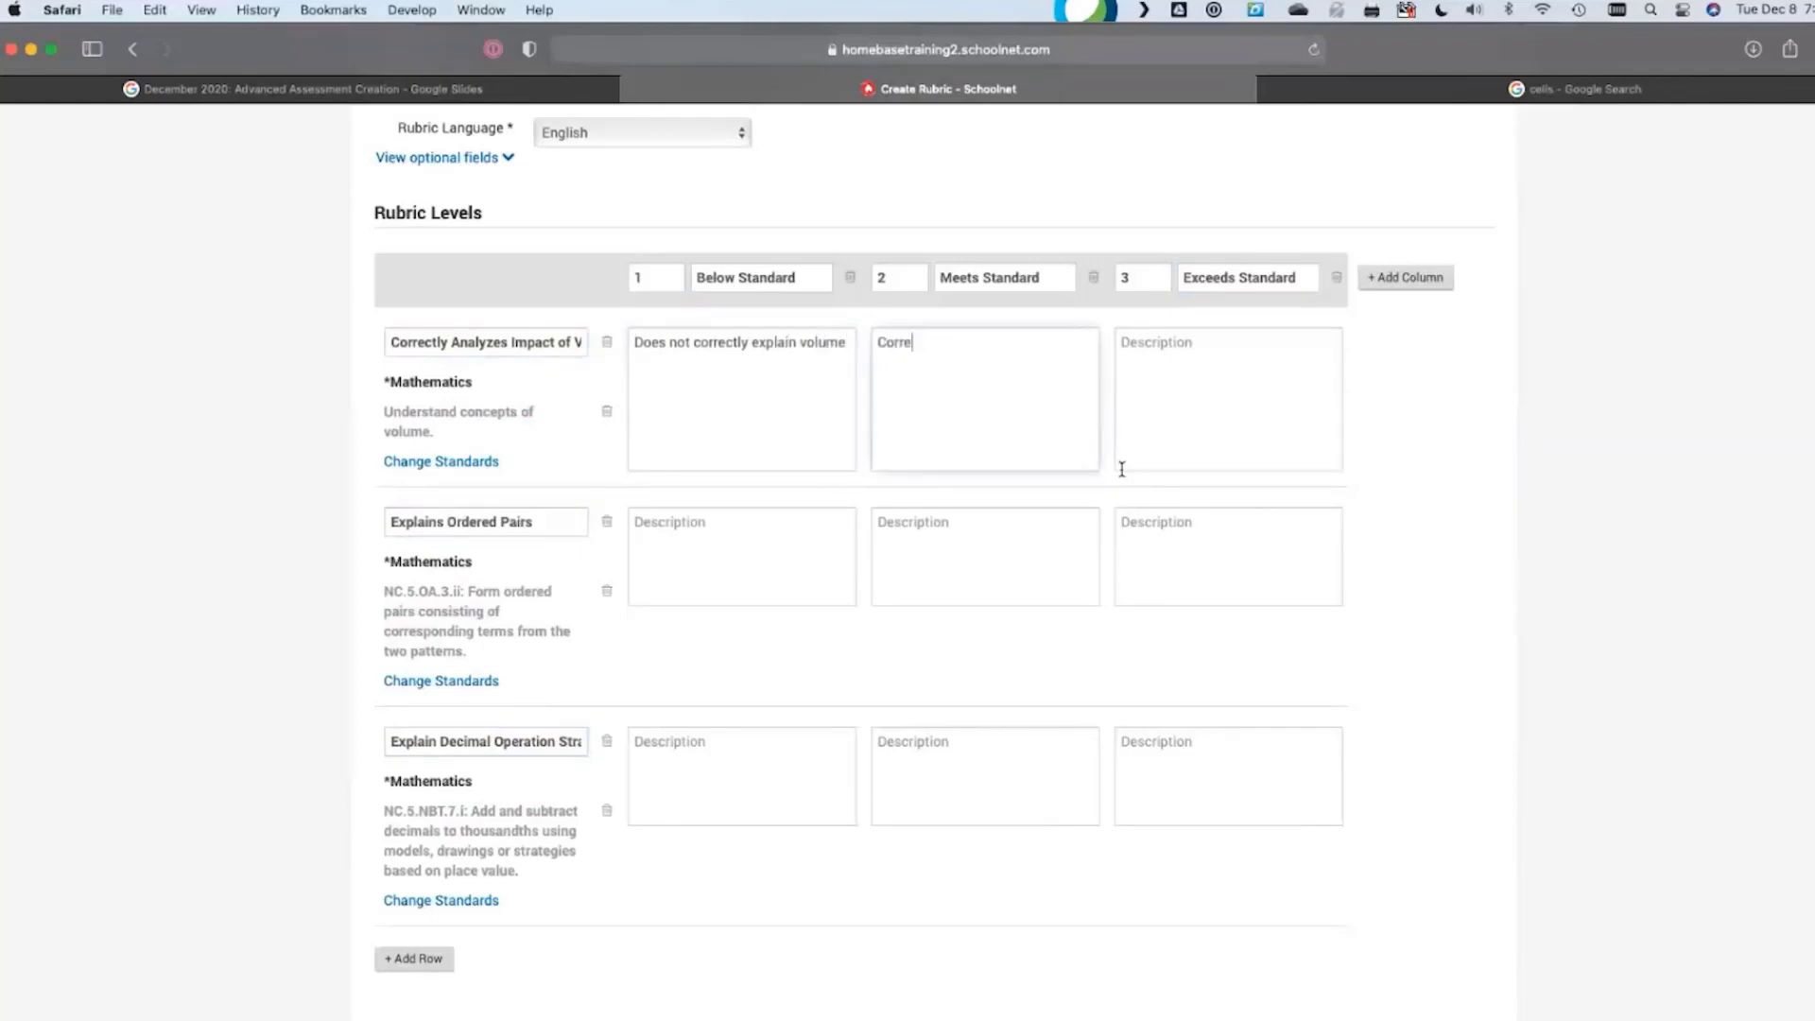
pyautogui.press('Tab')
pyautogui.write('Grea')
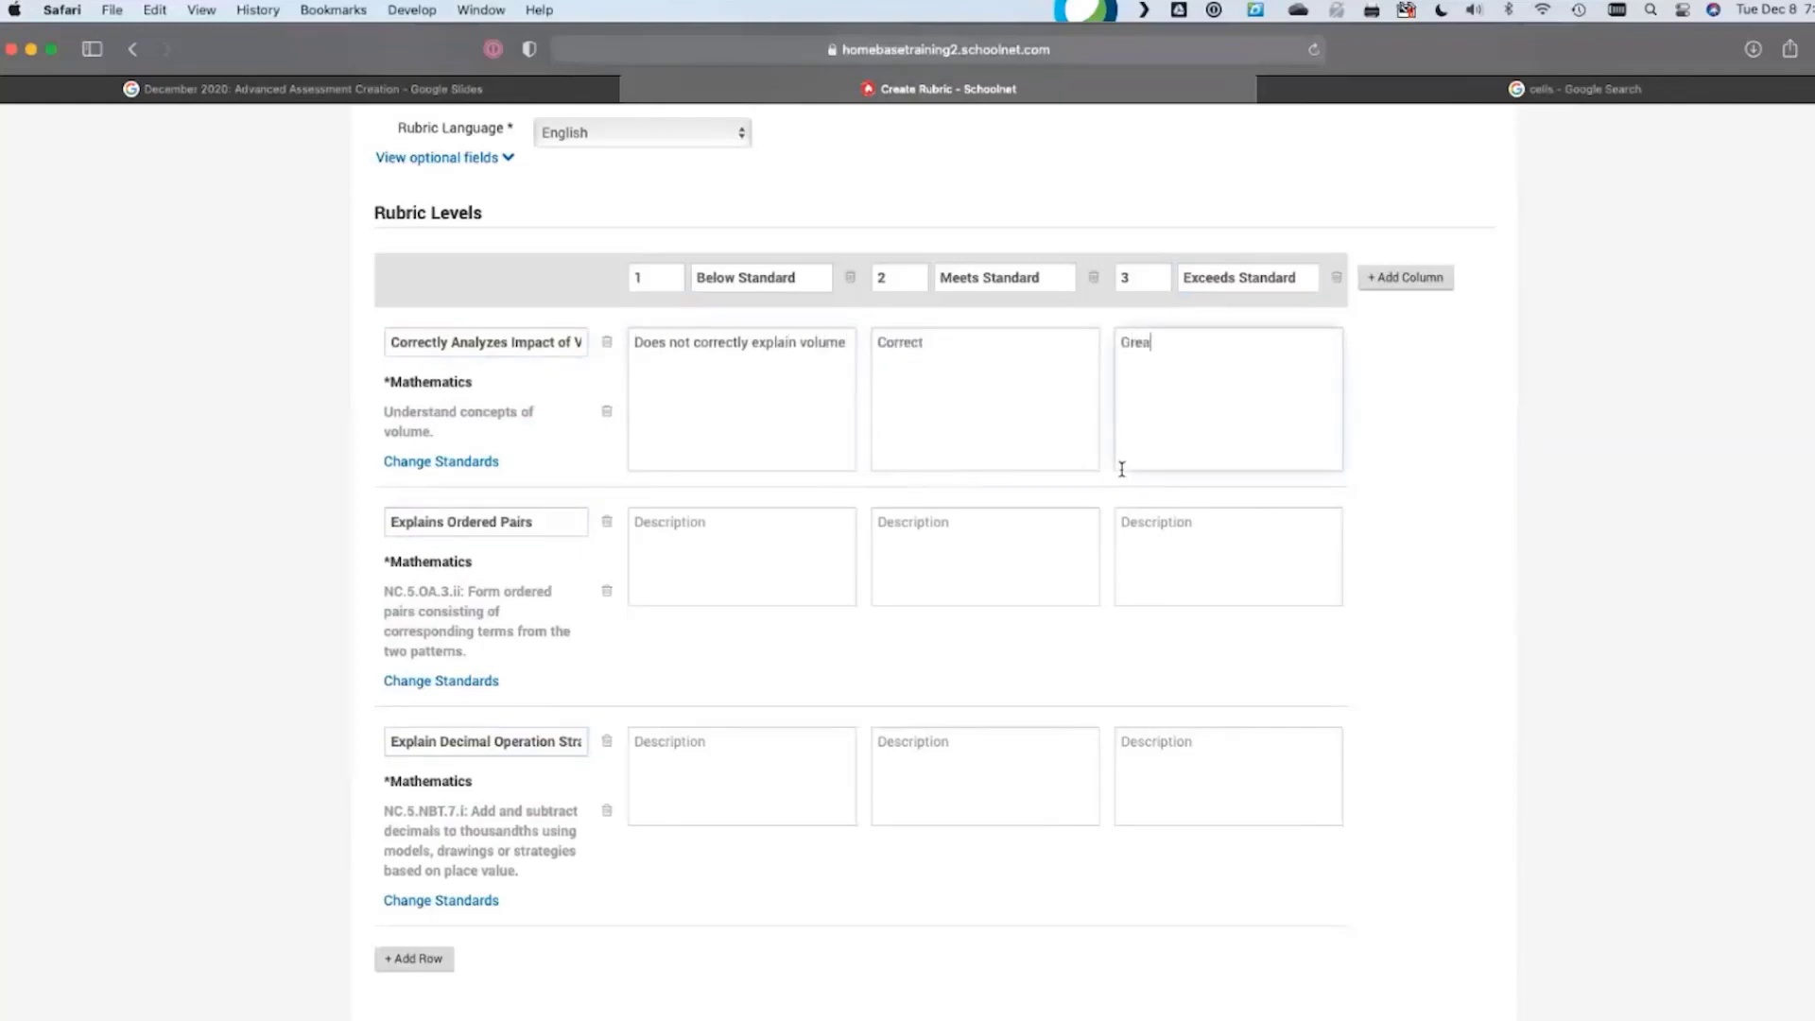
# Describe the Explains Ordered Pairs row's levels as "Does not meet", "Correct" and "Great!"
pyautogui.click(731, 576)
pyautogui.write('Does not meet')
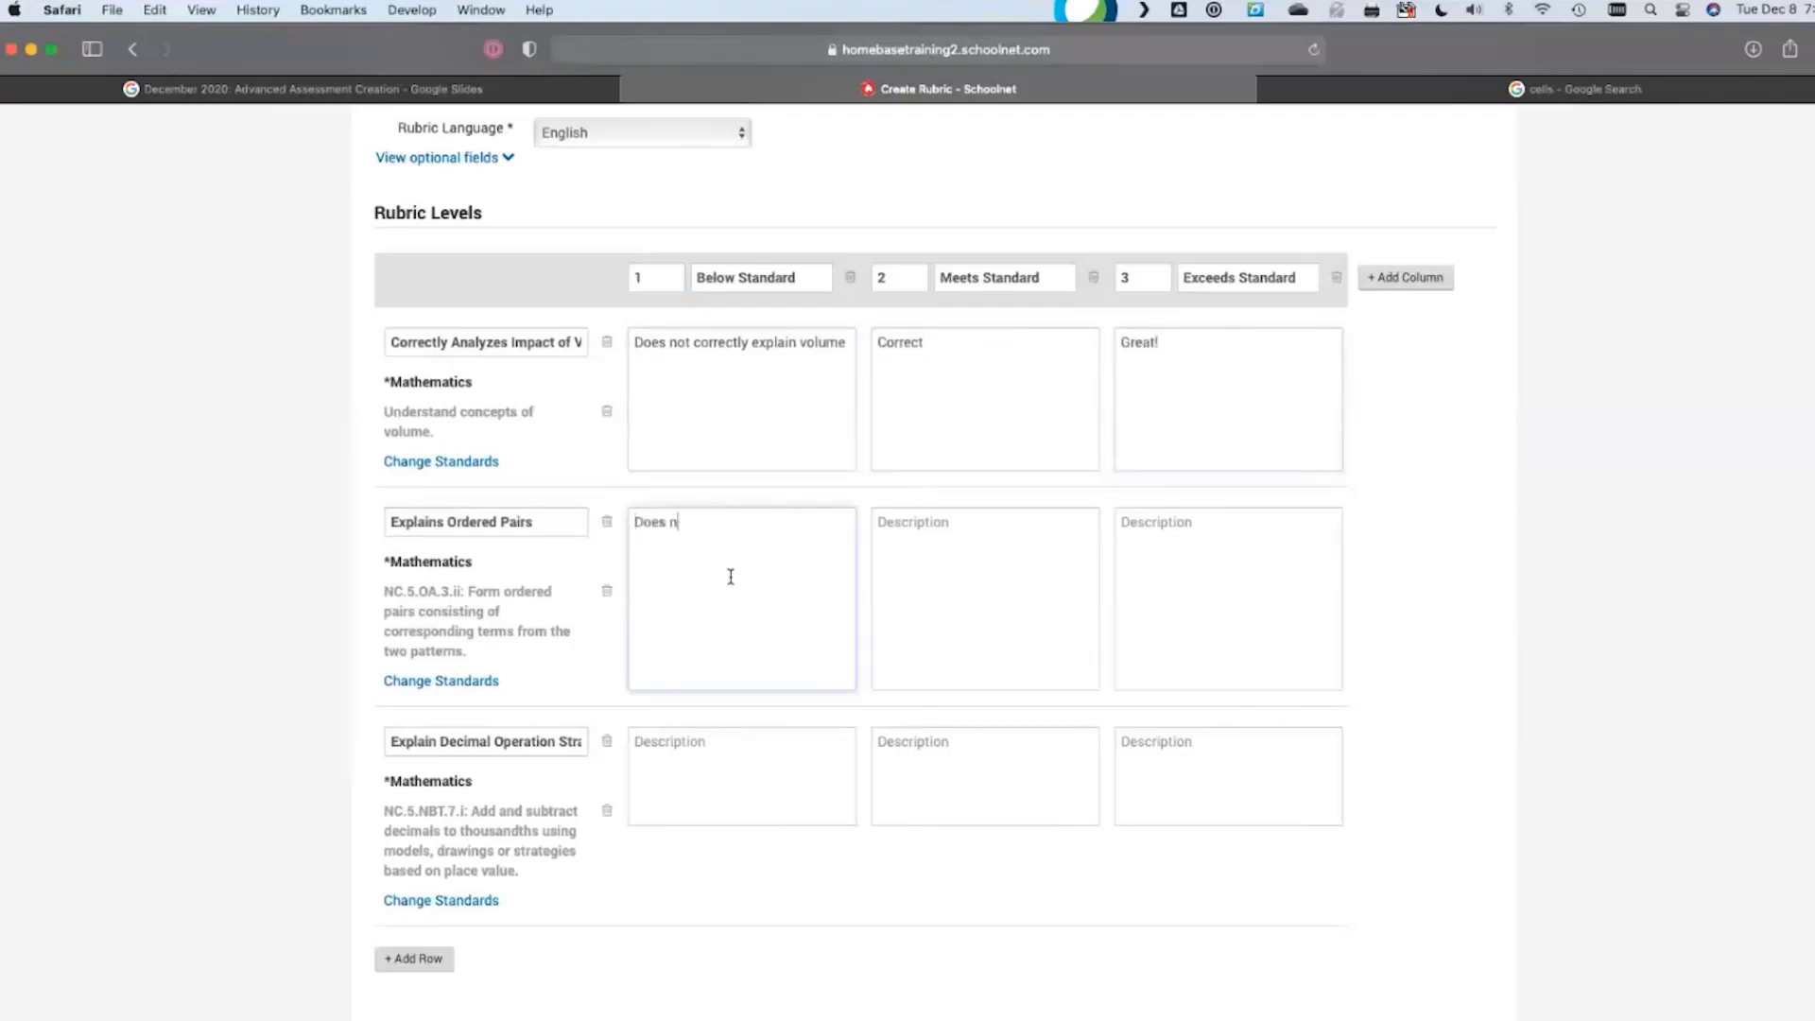
pyautogui.press('Tab')
pyautogui.write('Correct')
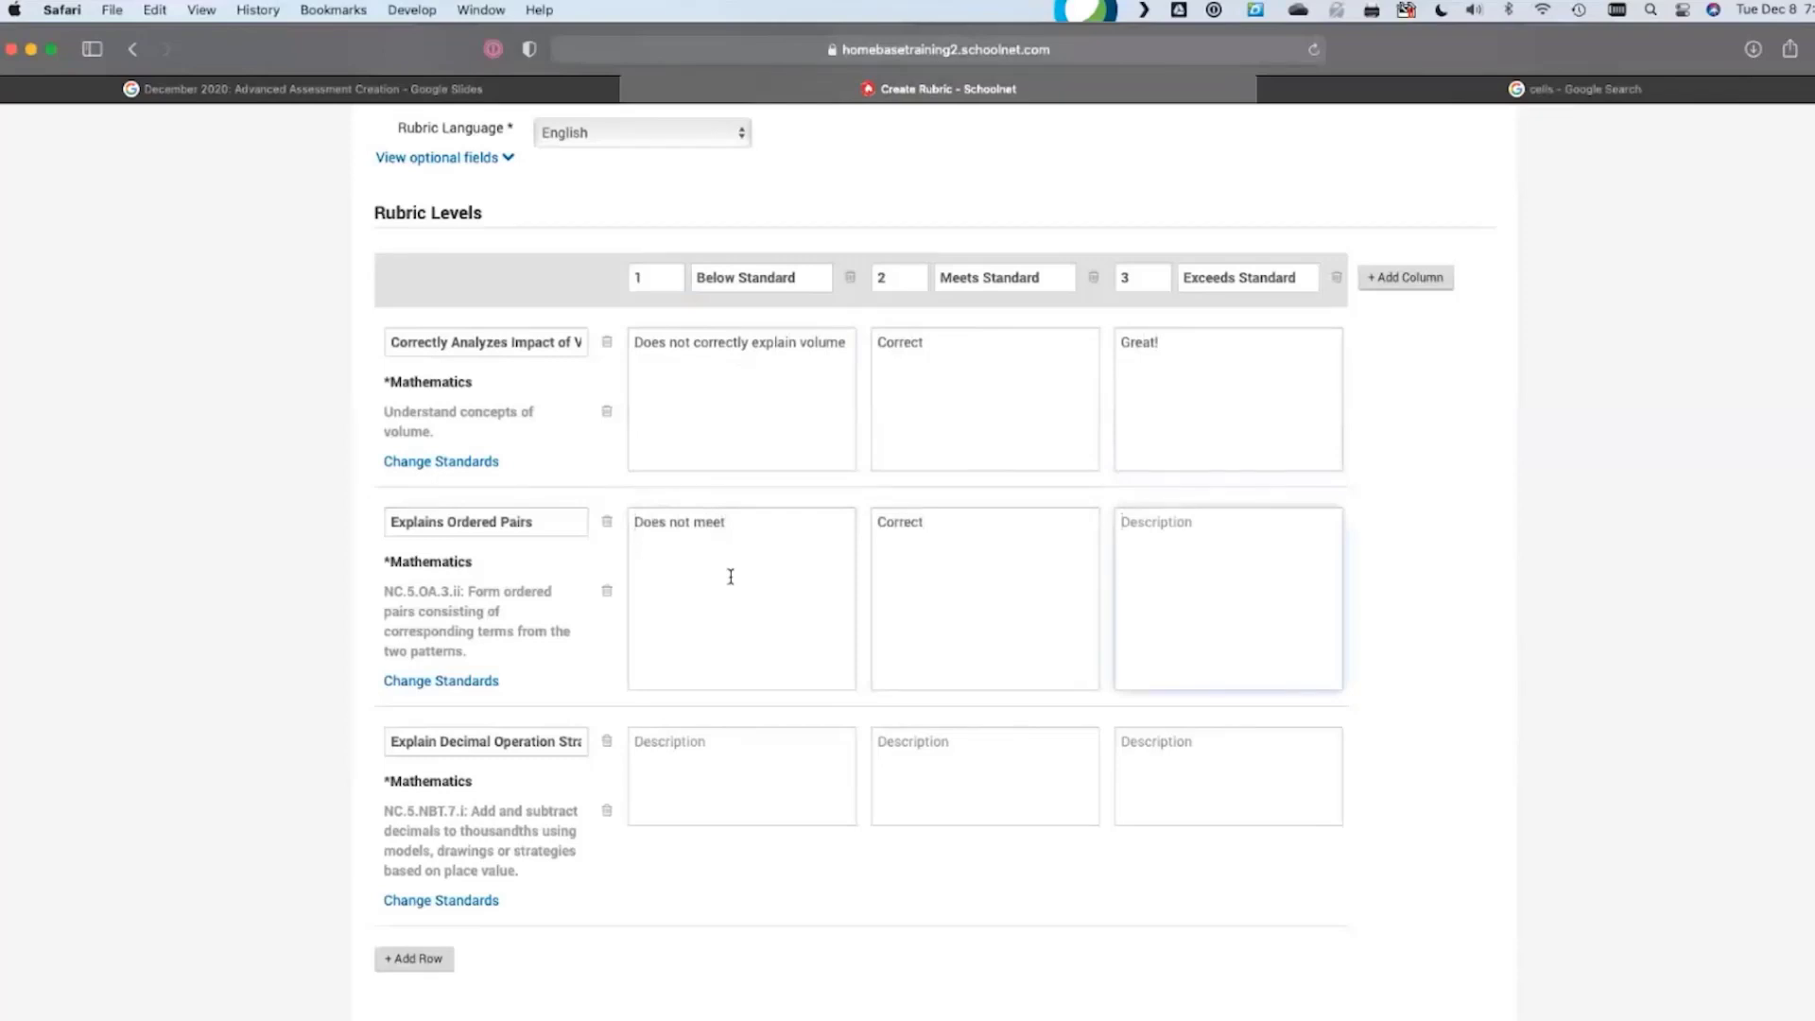
pyautogui.write('Great!')
# Describe the decimal operation row's three levels as "Does not meet", "Correct" and "Great!"
pyautogui.click(745, 792)
pyautogui.scroll(-1, 954, 881)
pyautogui.scroll(-1, 954, 881)
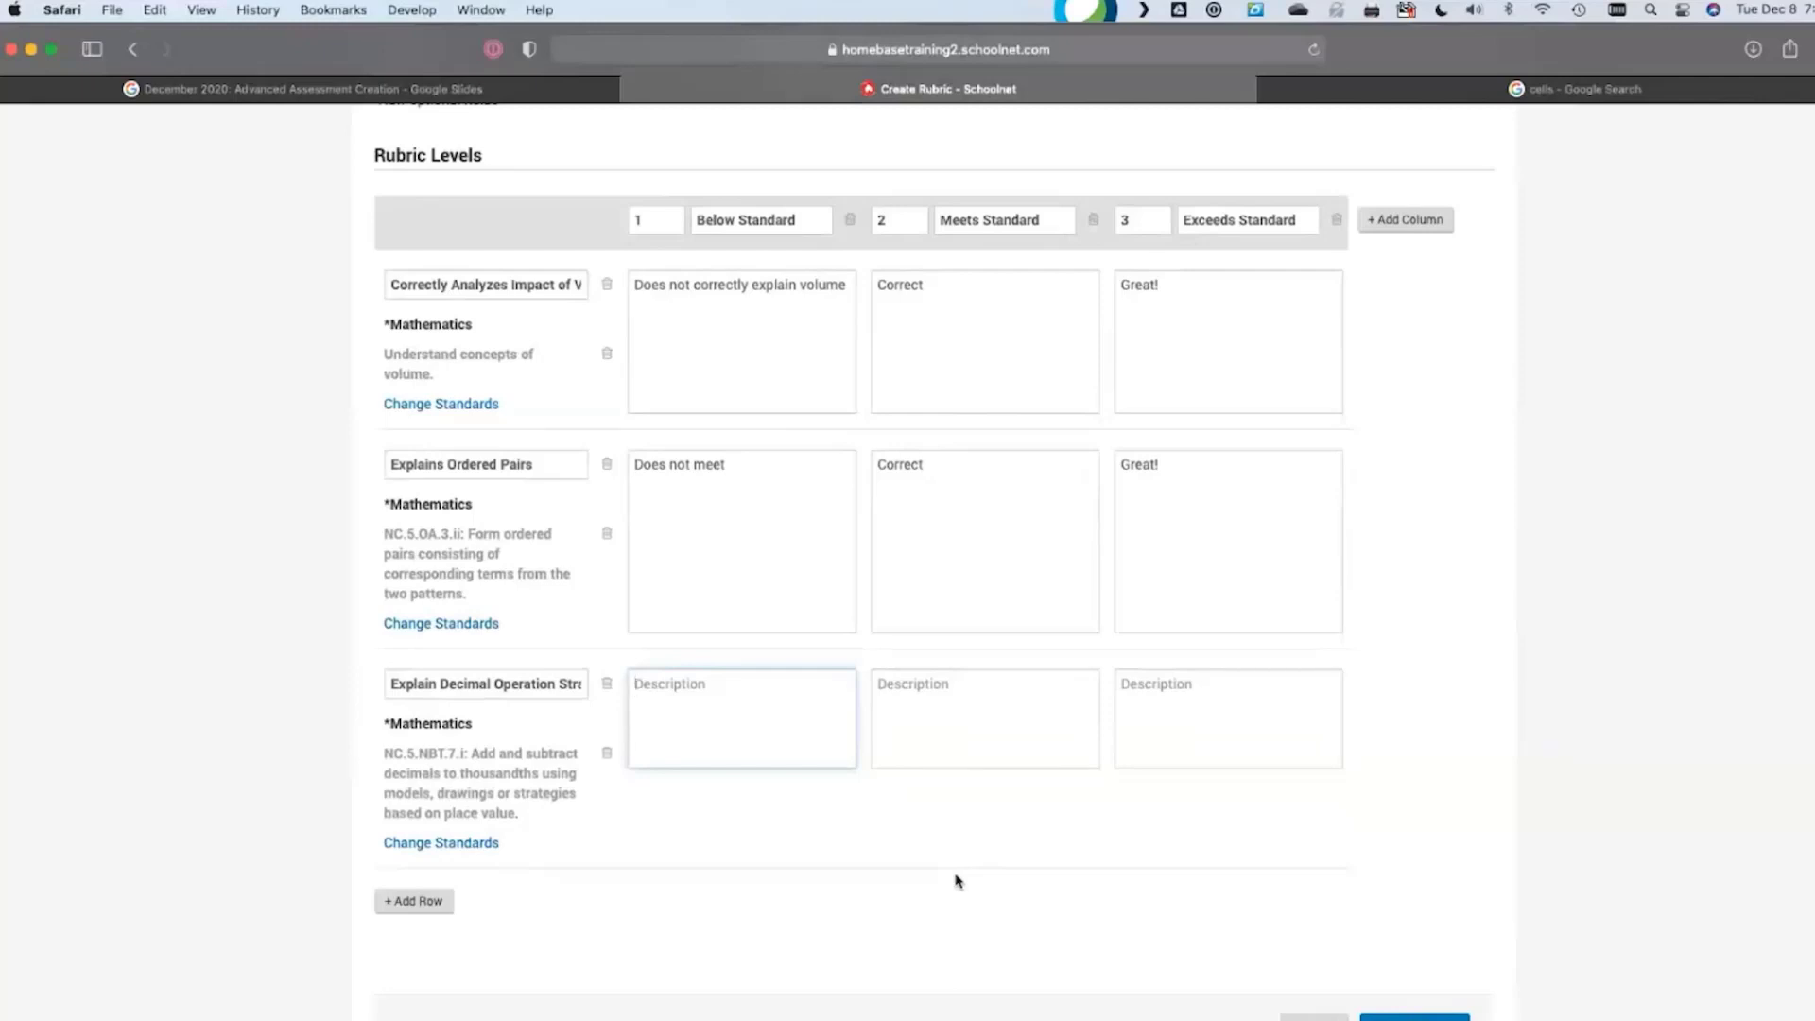
pyautogui.write('Does not ')
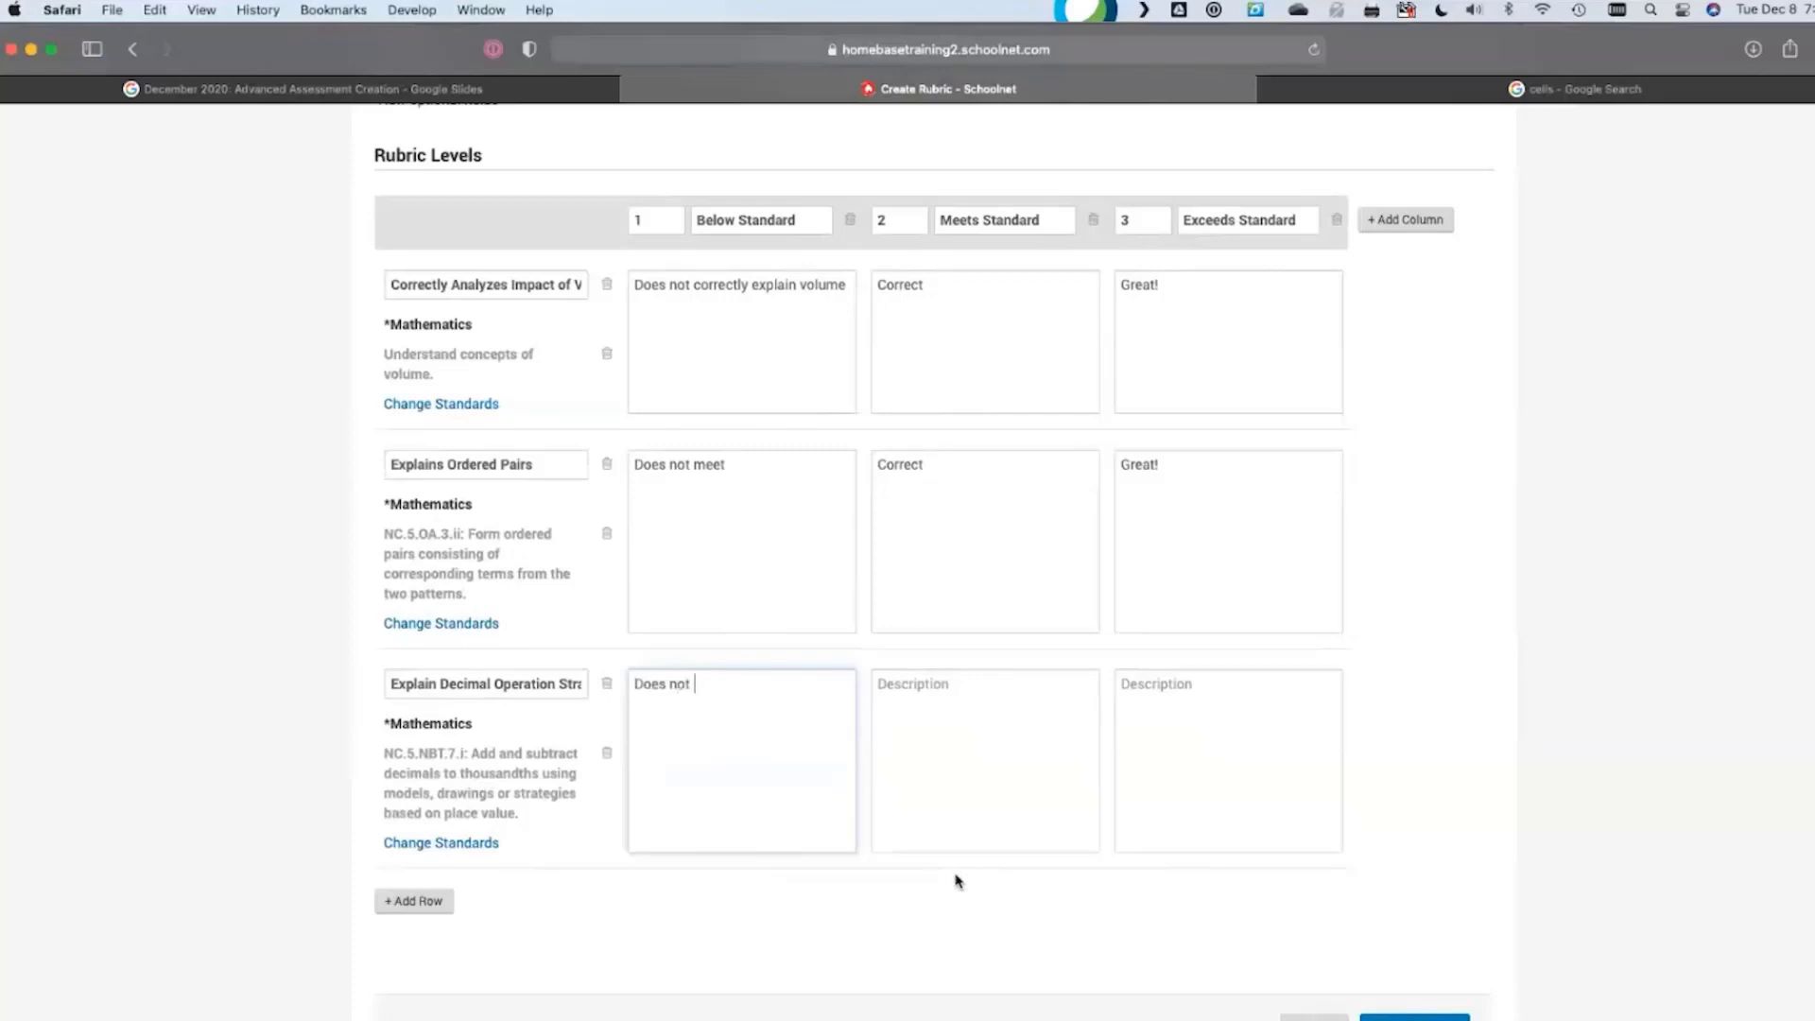
pyautogui.write('meet')
pyautogui.press('Tab')
pyautogui.write('Cor')
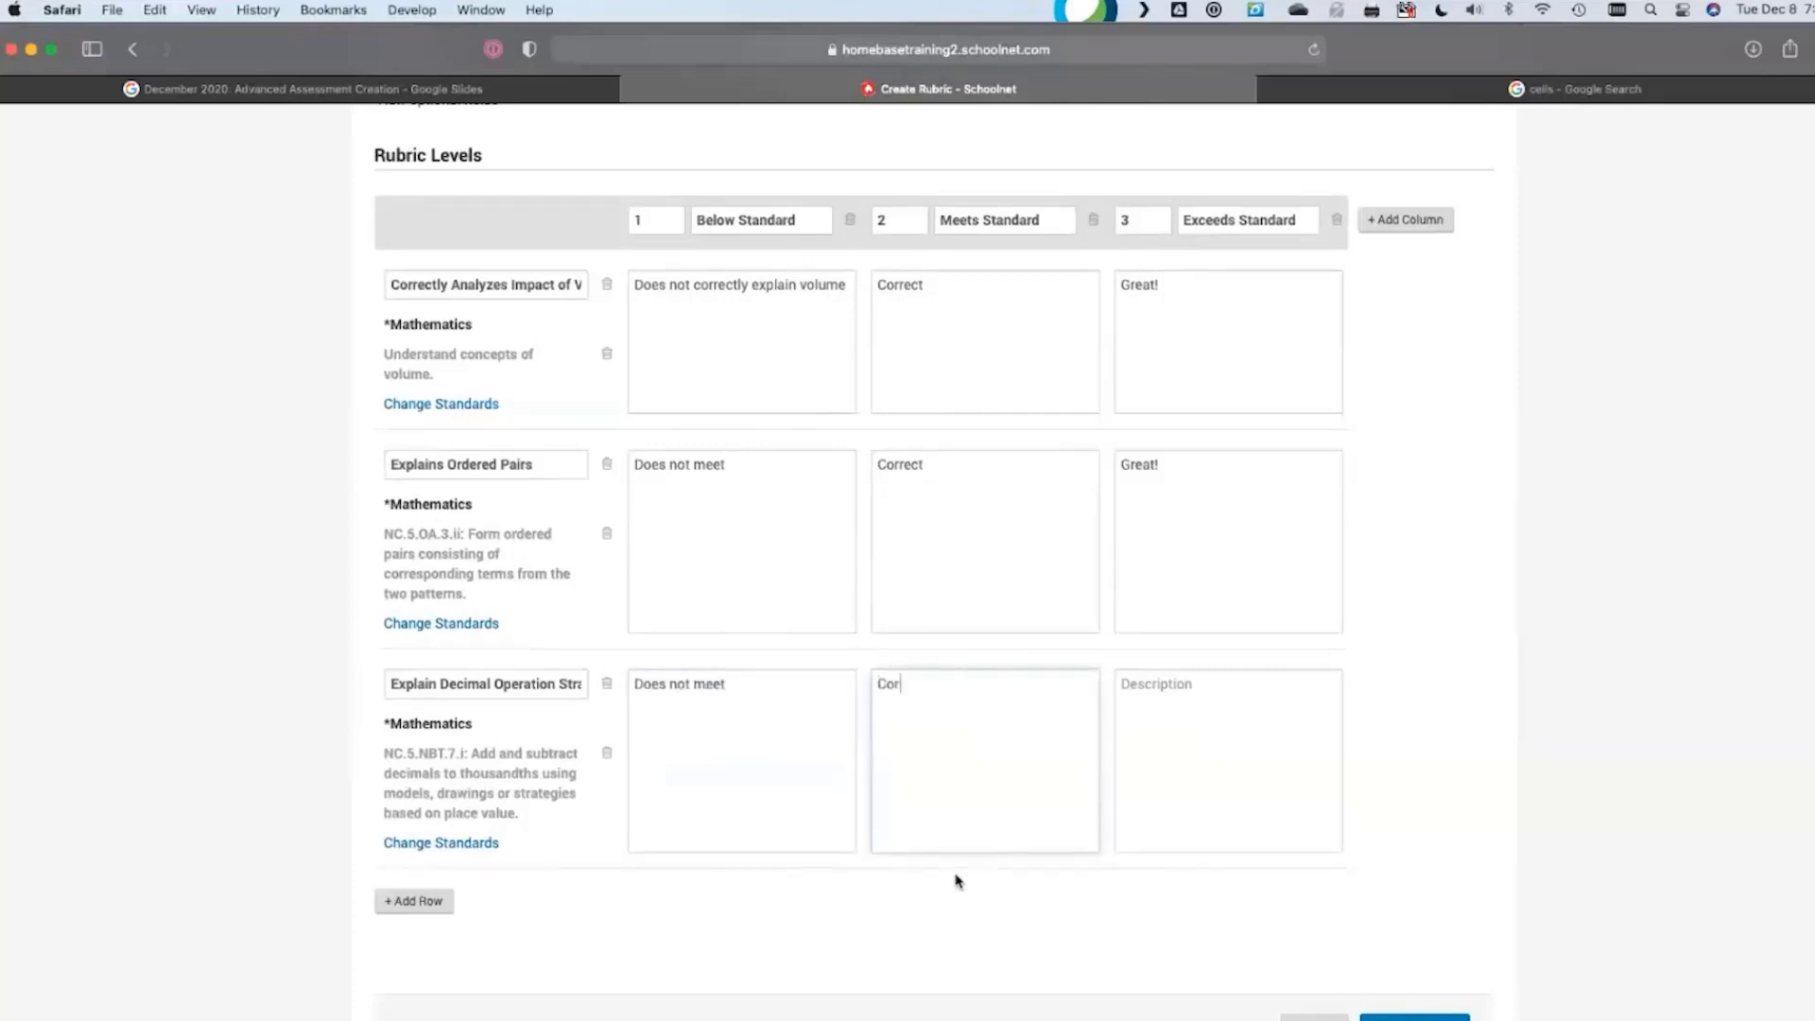
pyautogui.write('rect')
pyautogui.press('Tab')
pyautogui.write('Gre')
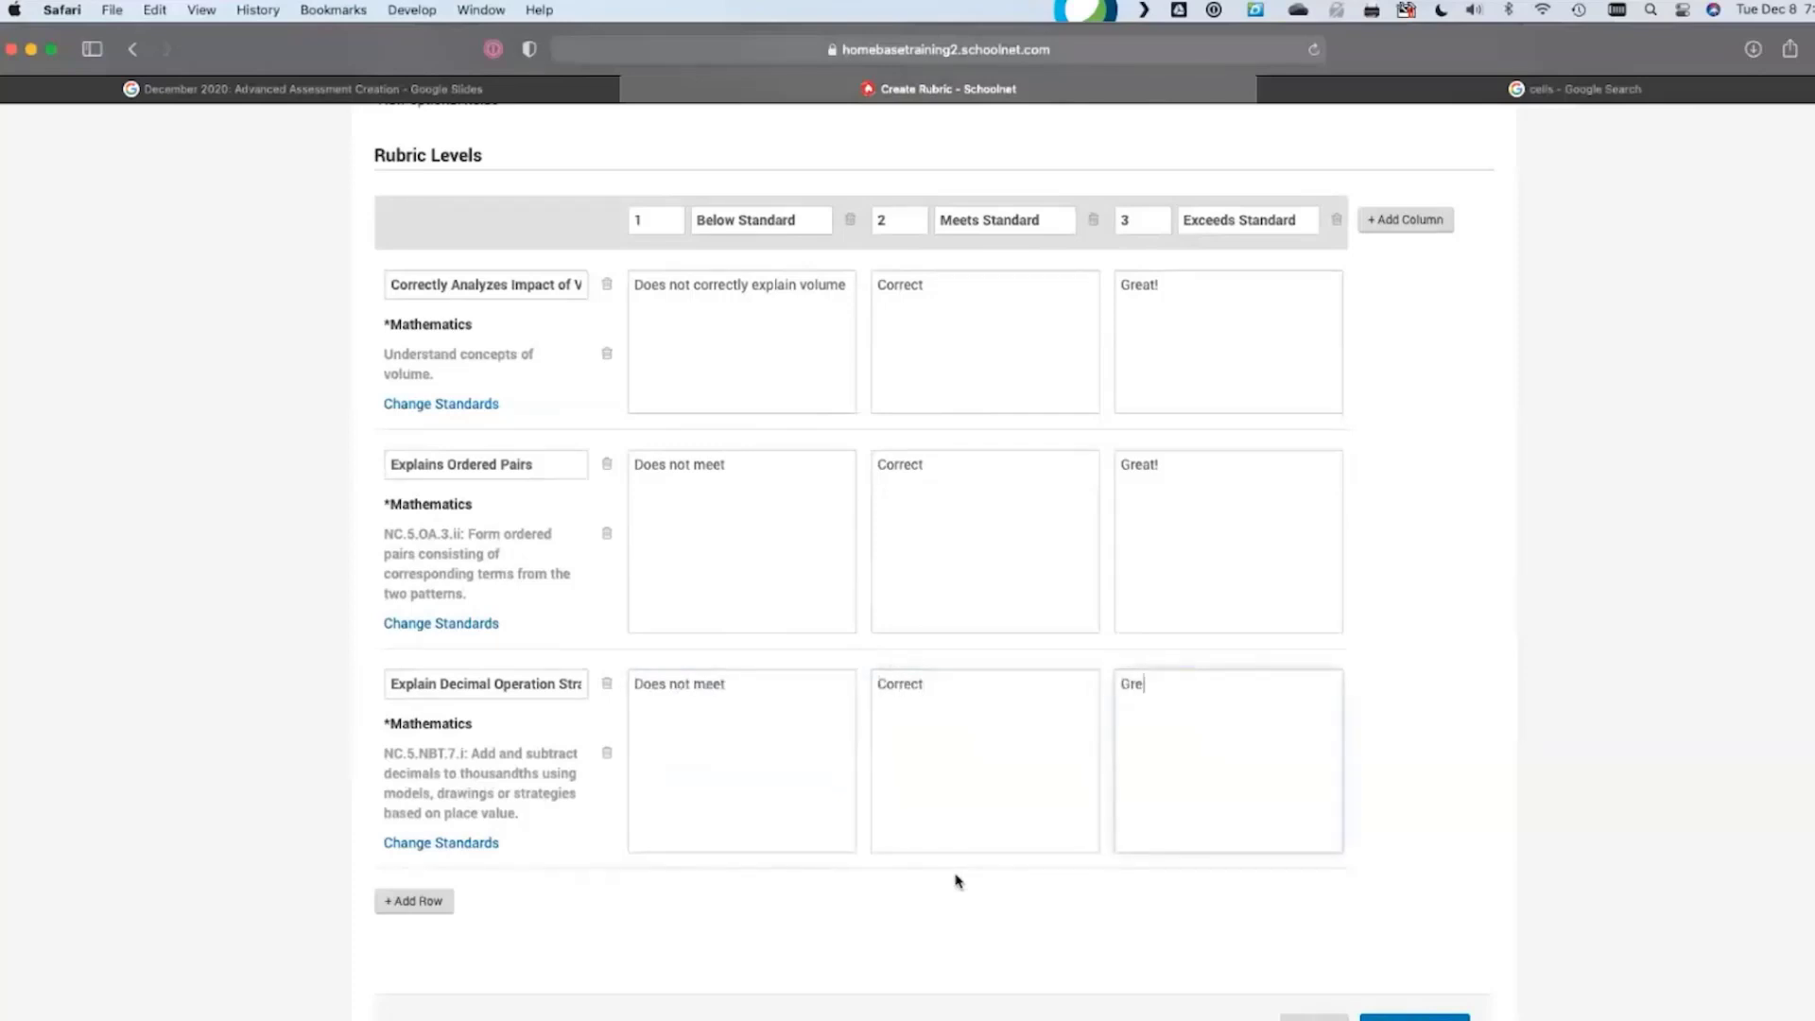
pyautogui.click(1556, 692)
pyautogui.scroll(-2, 1652, 712)
pyautogui.scroll(-1, 1659, 710)
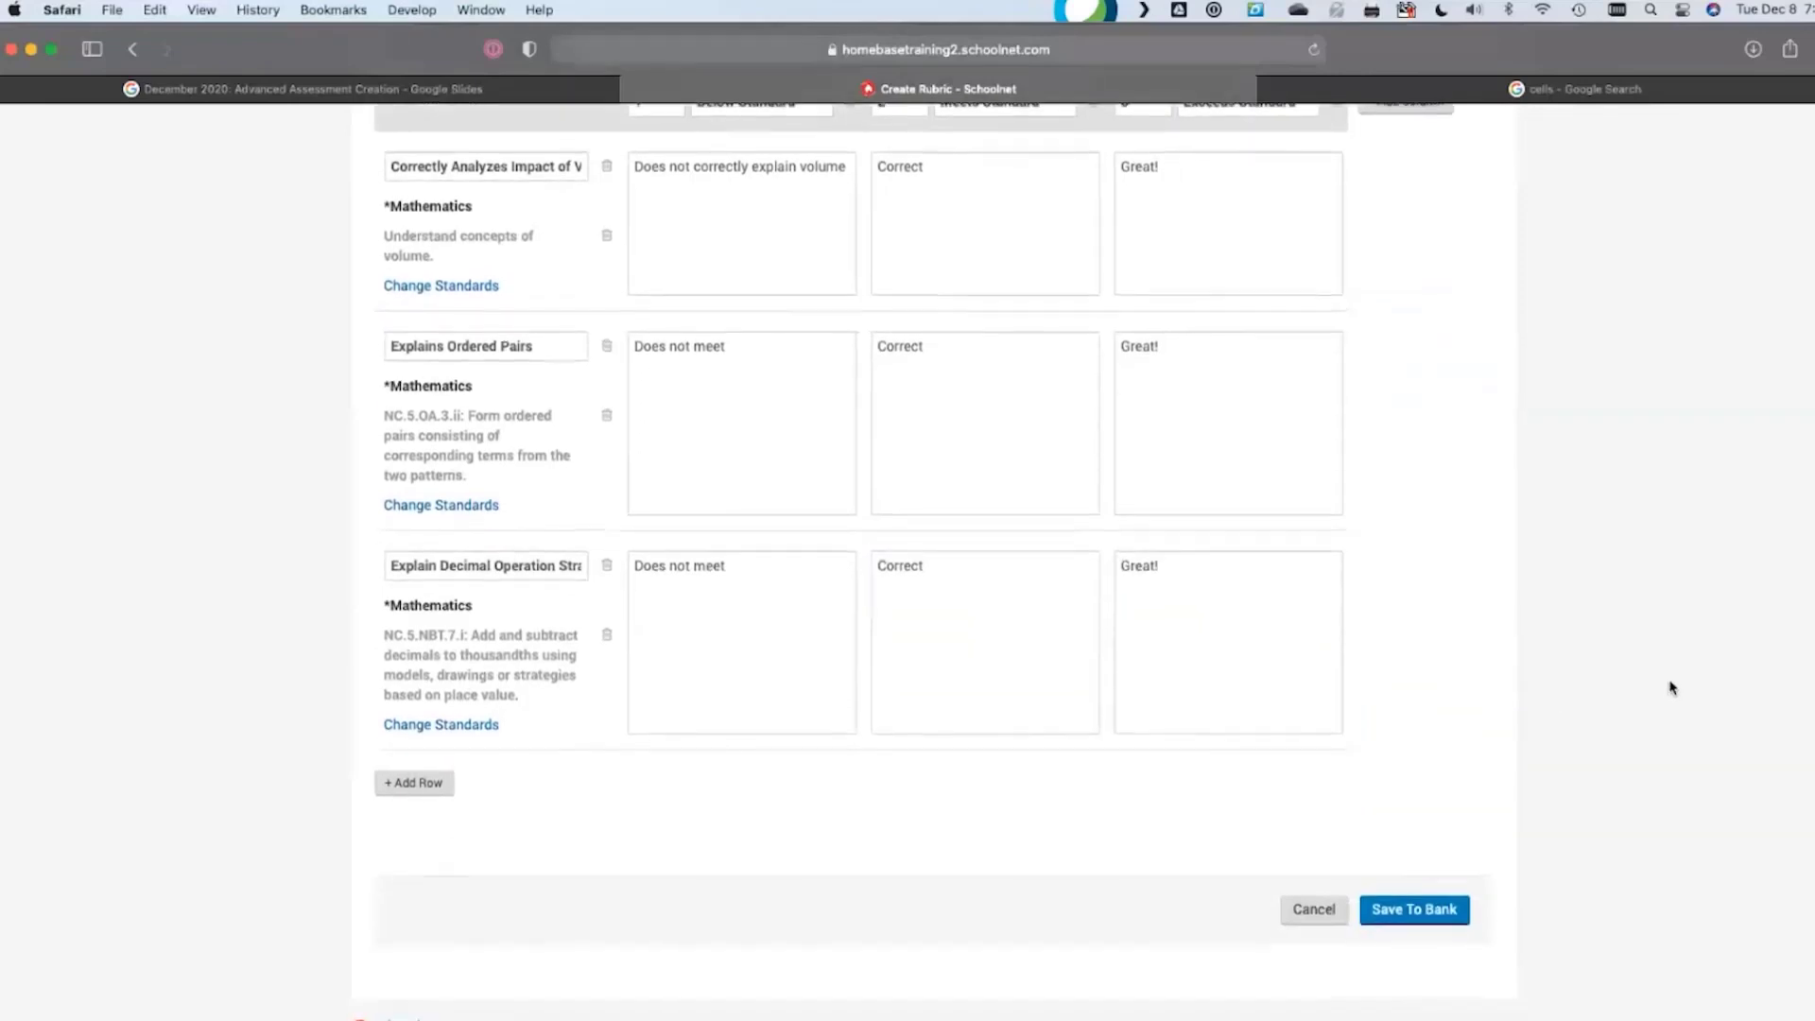
# Check the finished rubric from its properties to its last row and save it to the Personal Bank
pyautogui.scroll(10, 1668, 686)
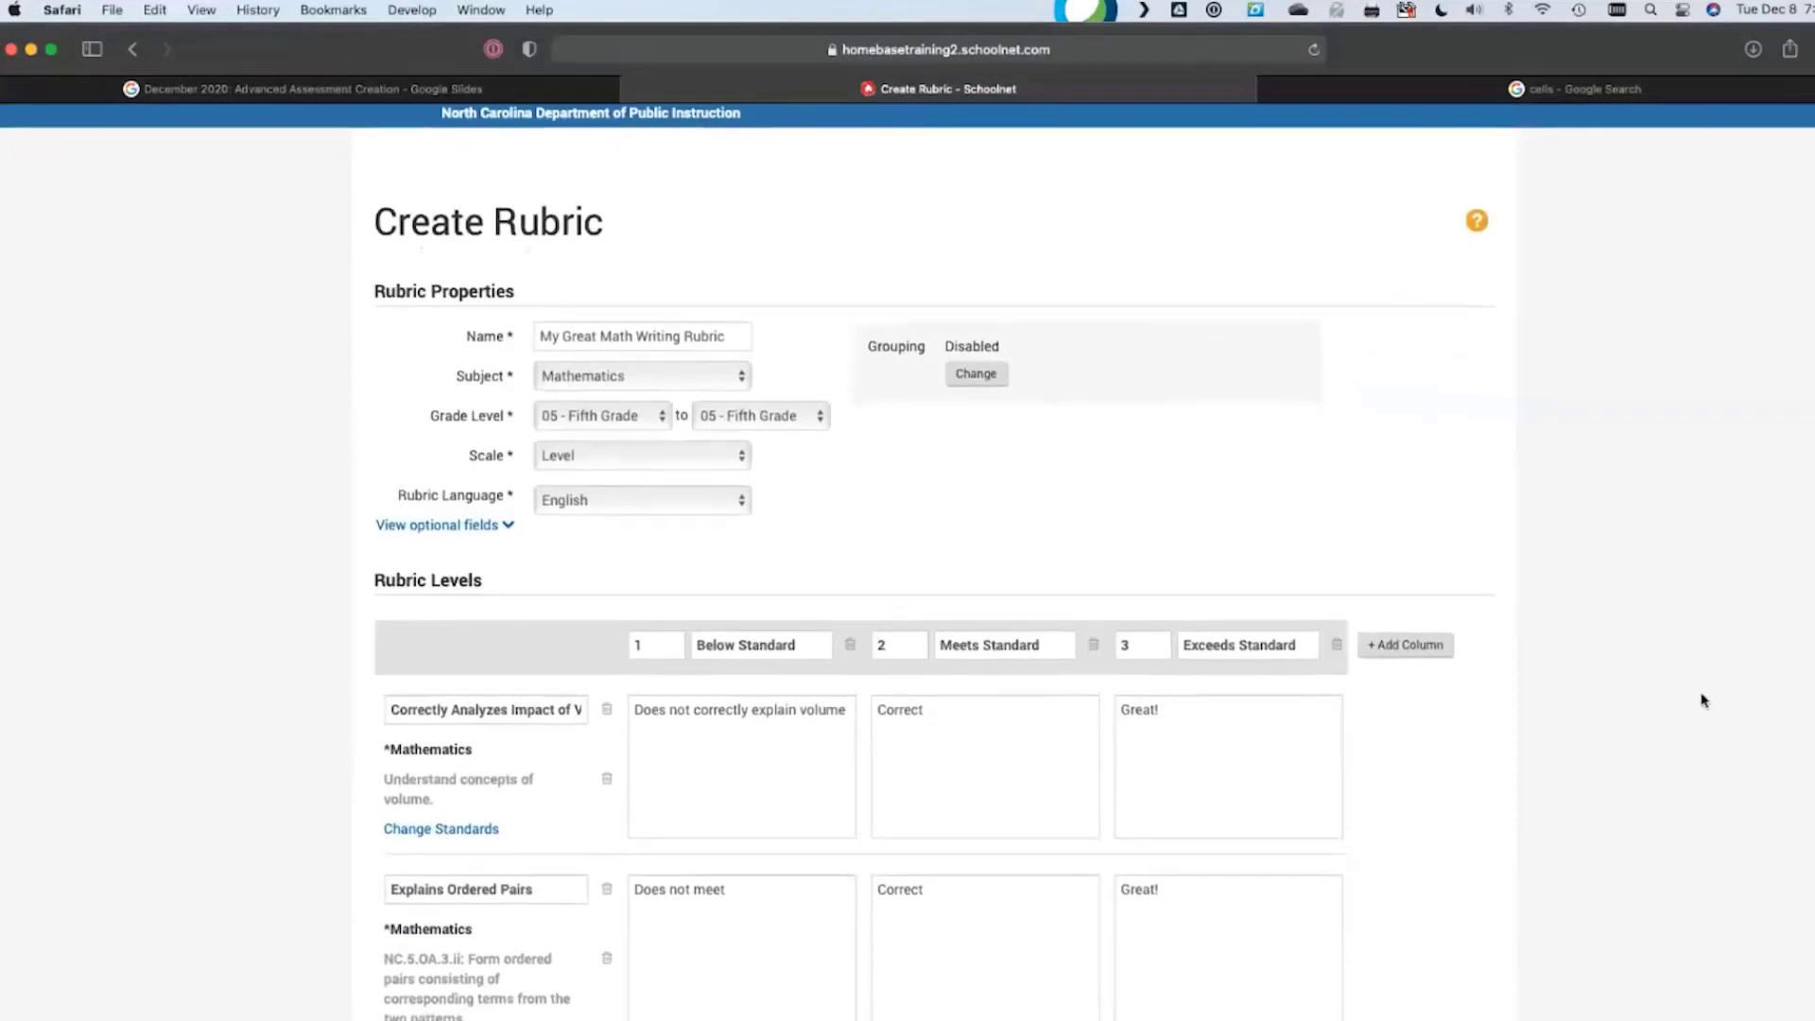
pyautogui.scroll(-10, 1702, 697)
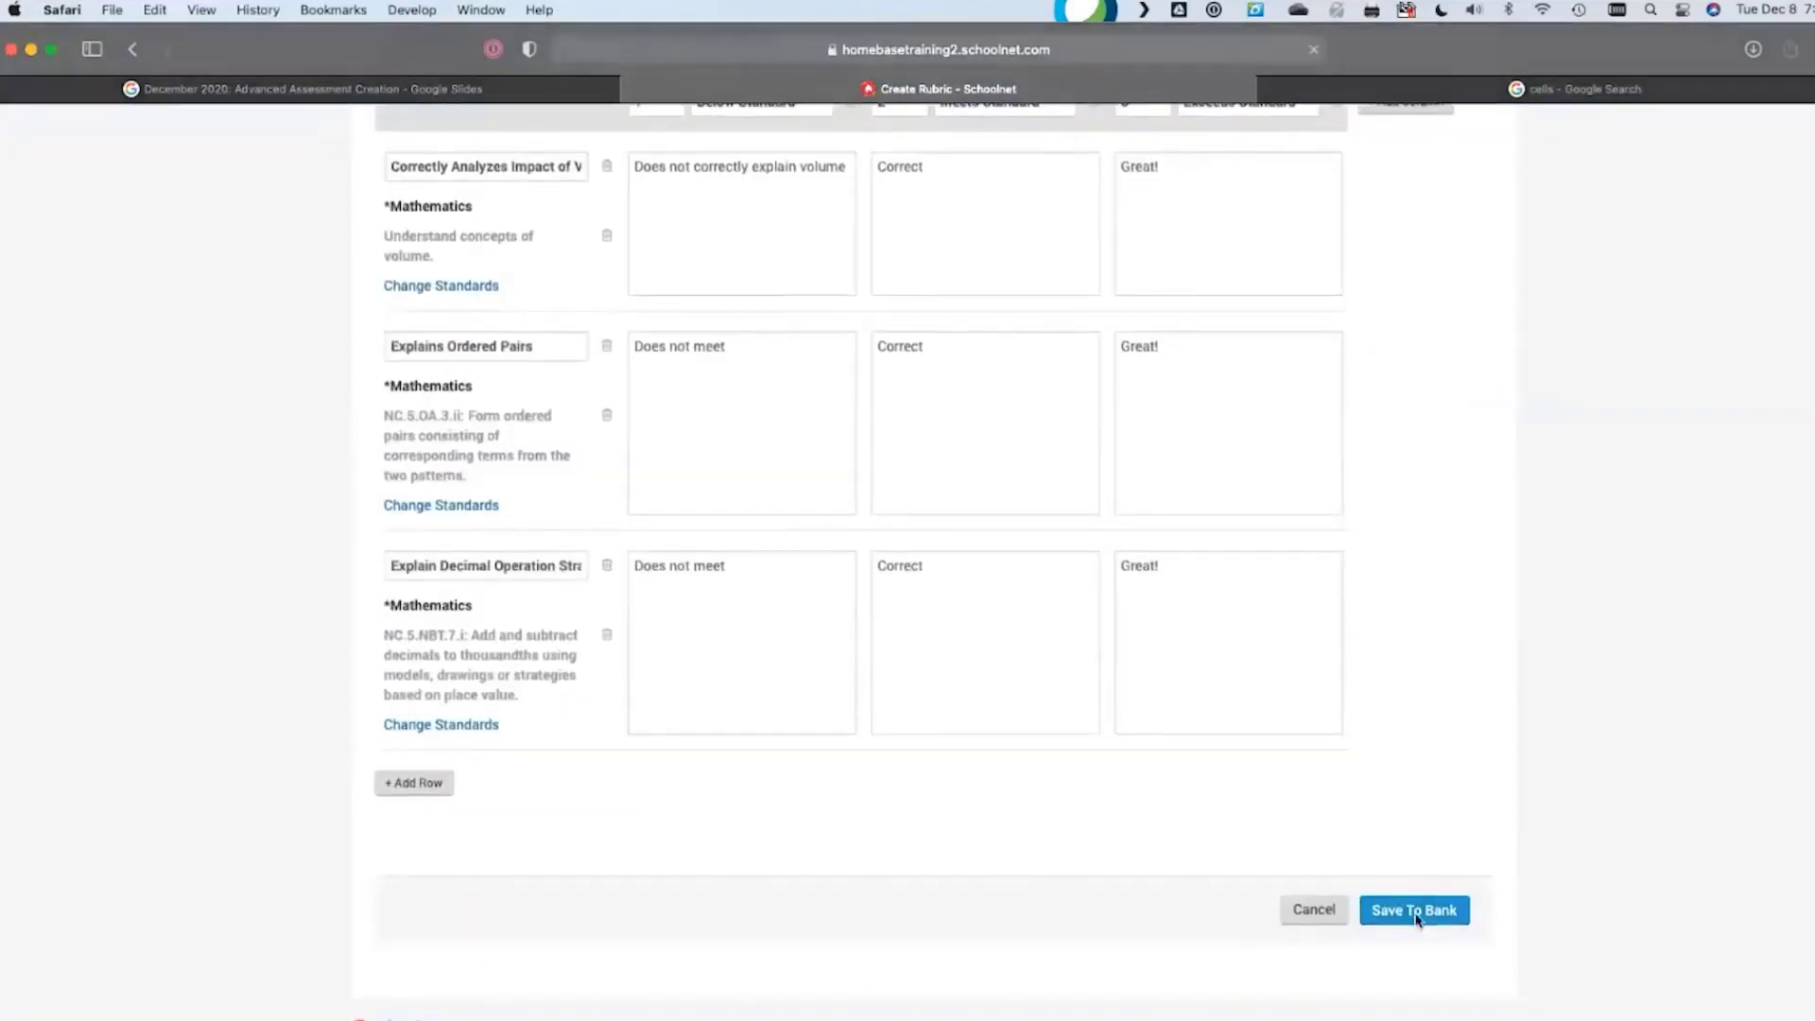
pyautogui.click(1415, 910)
pyautogui.moveTo(742, 327)
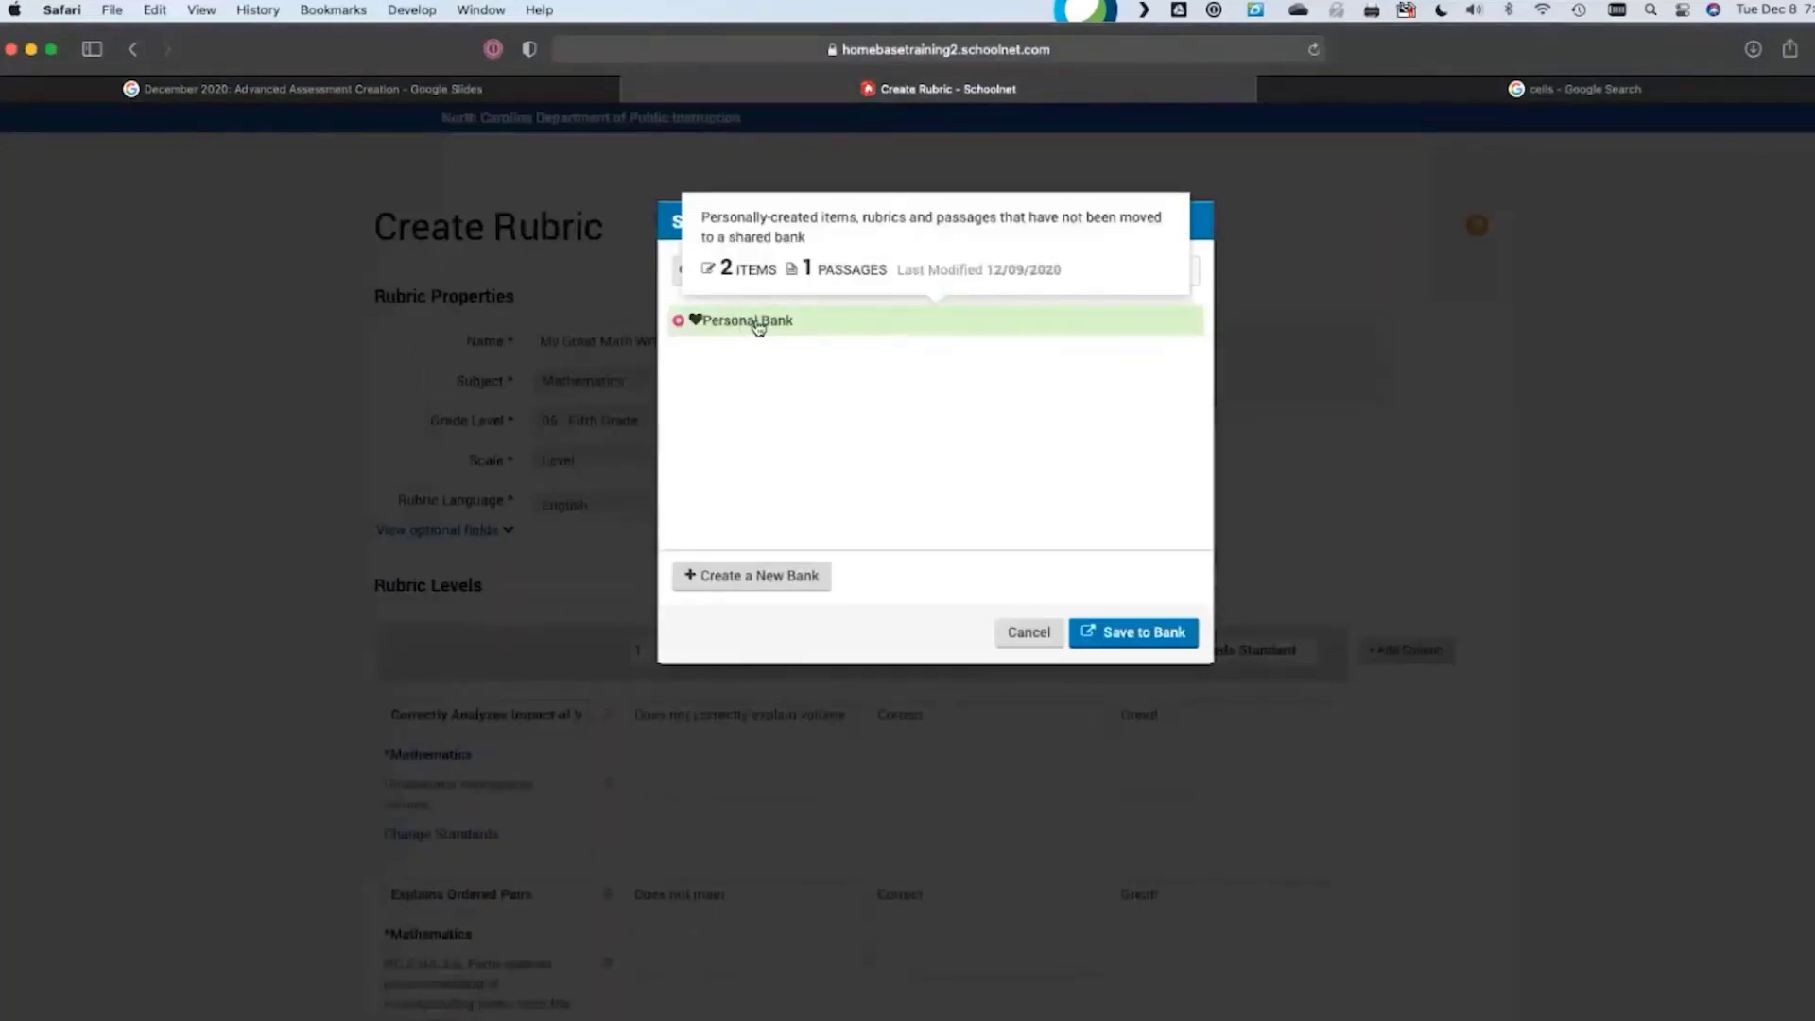
pyautogui.click(1167, 641)
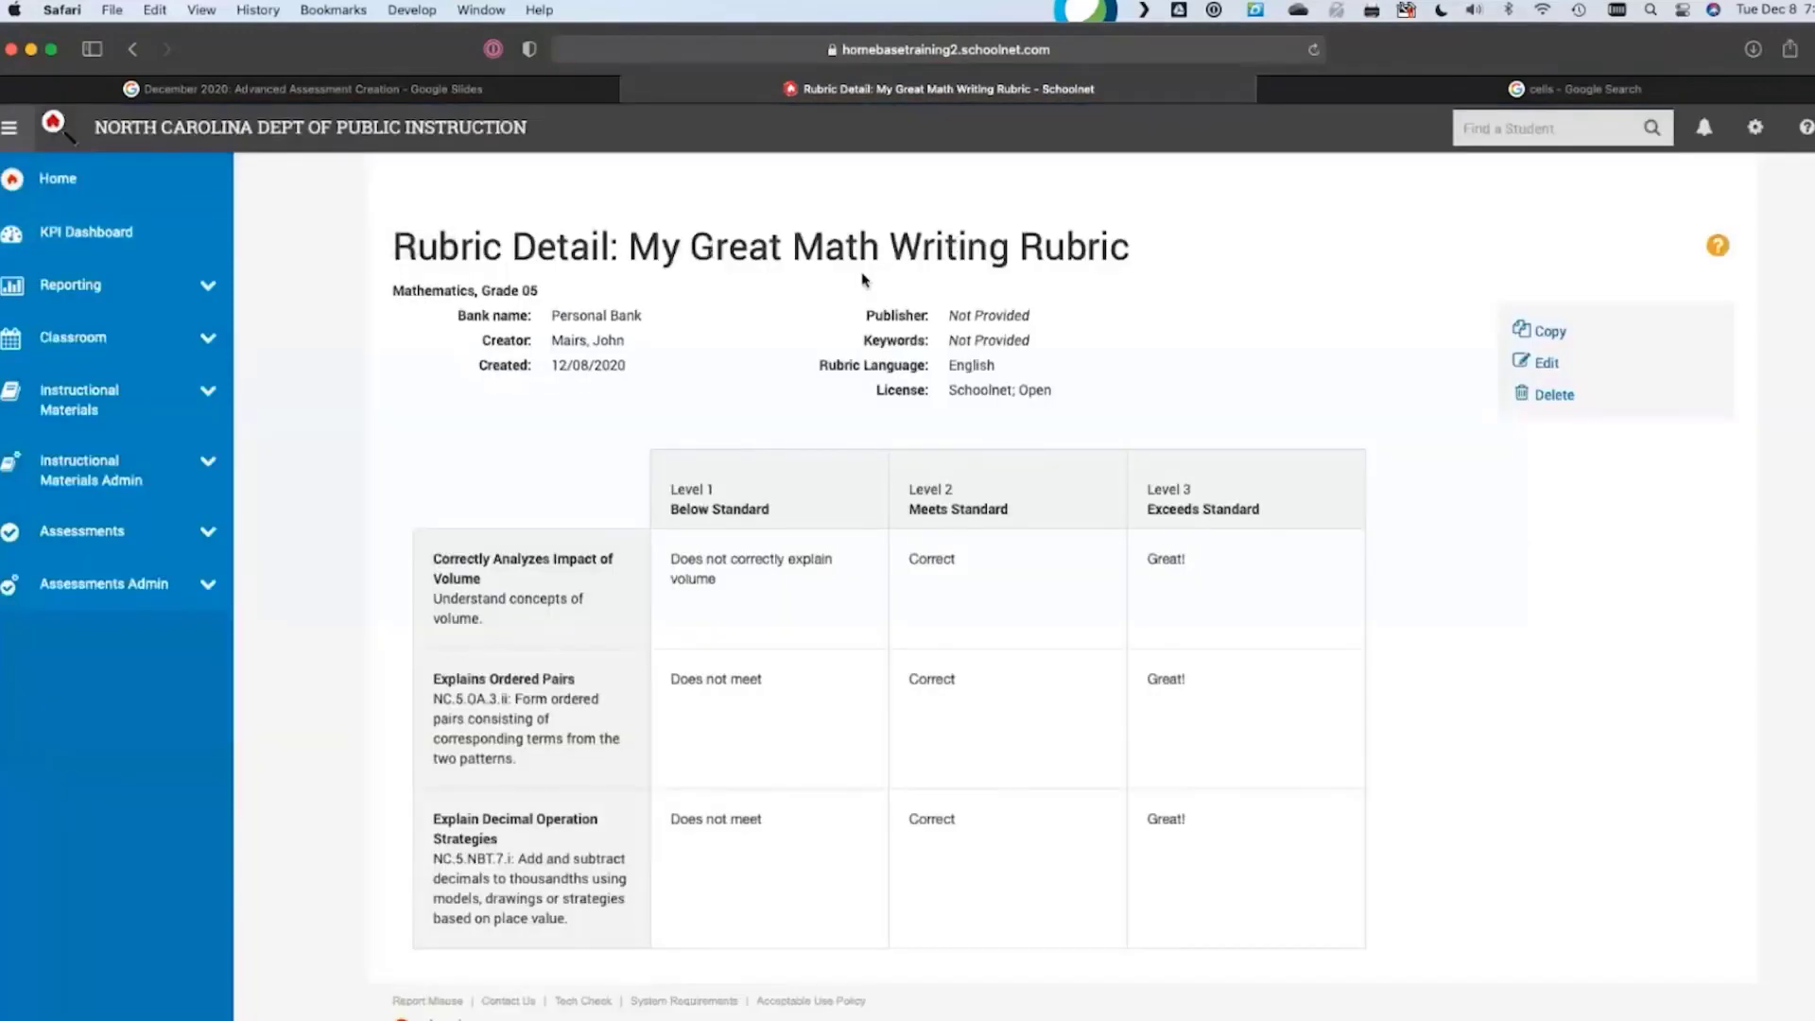
pyautogui.moveTo(824, 254); pyautogui.dragTo(1068, 254)
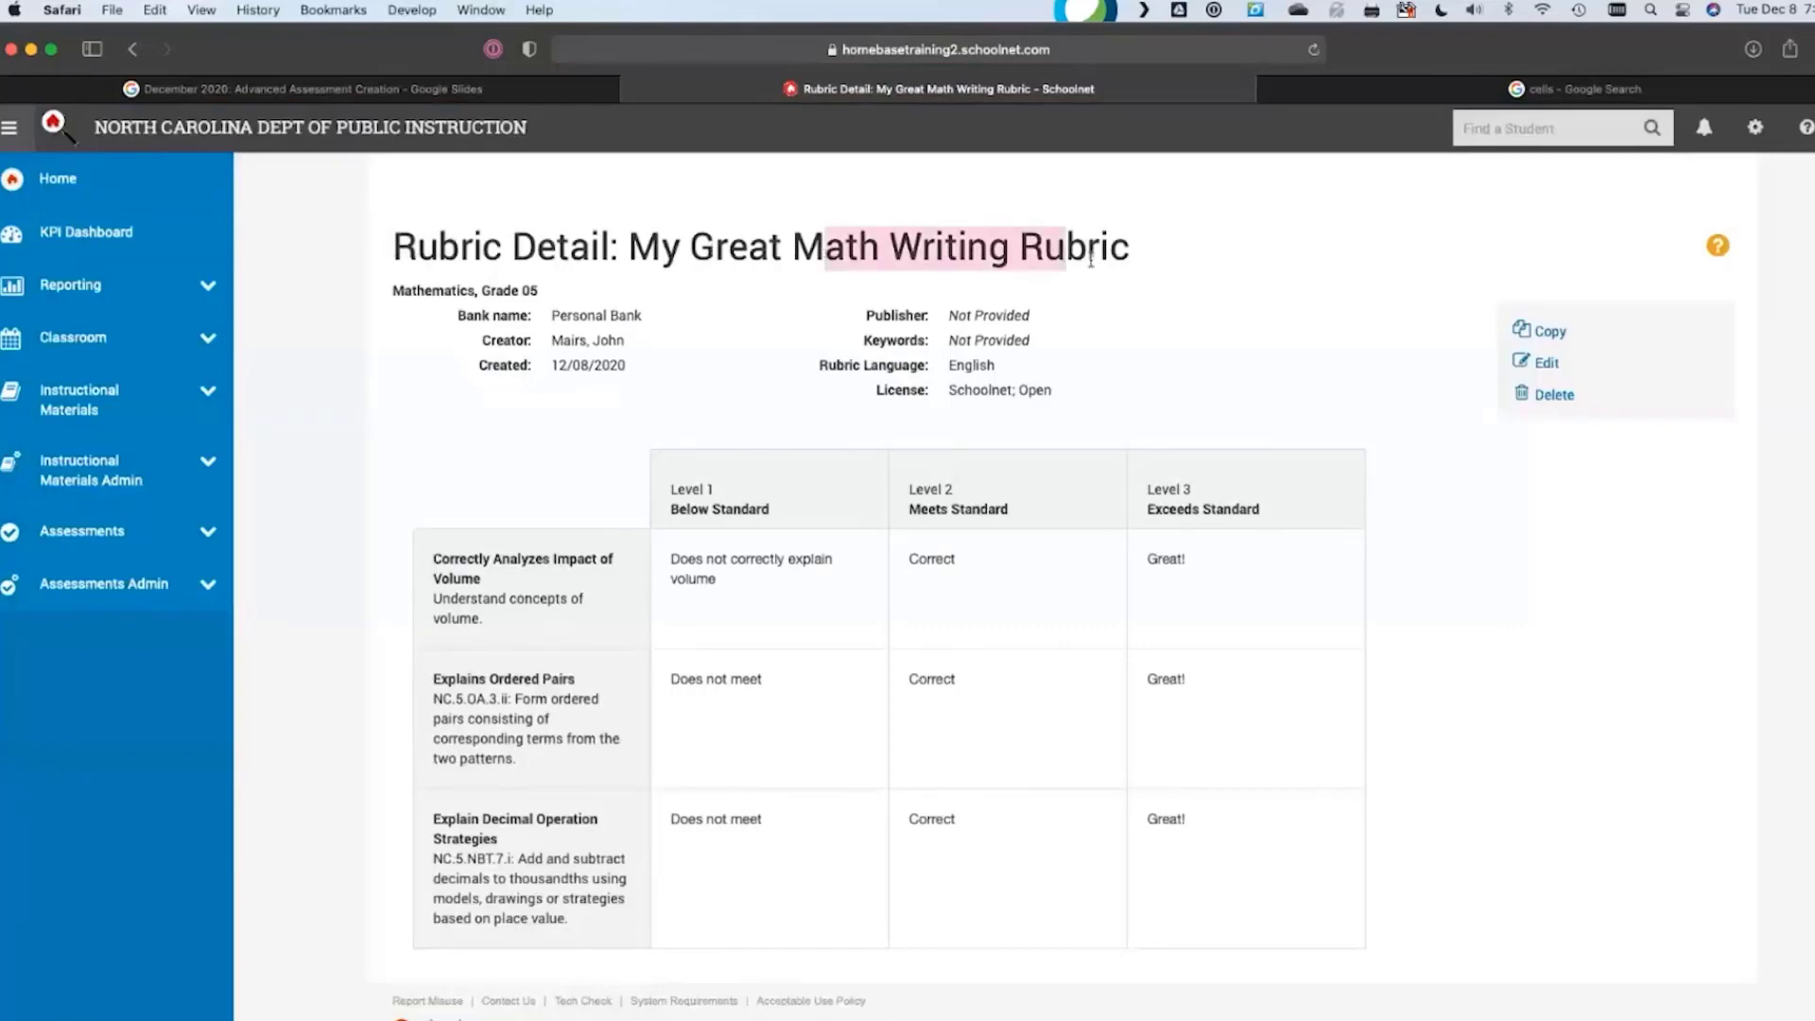
pyautogui.click(1163, 344)
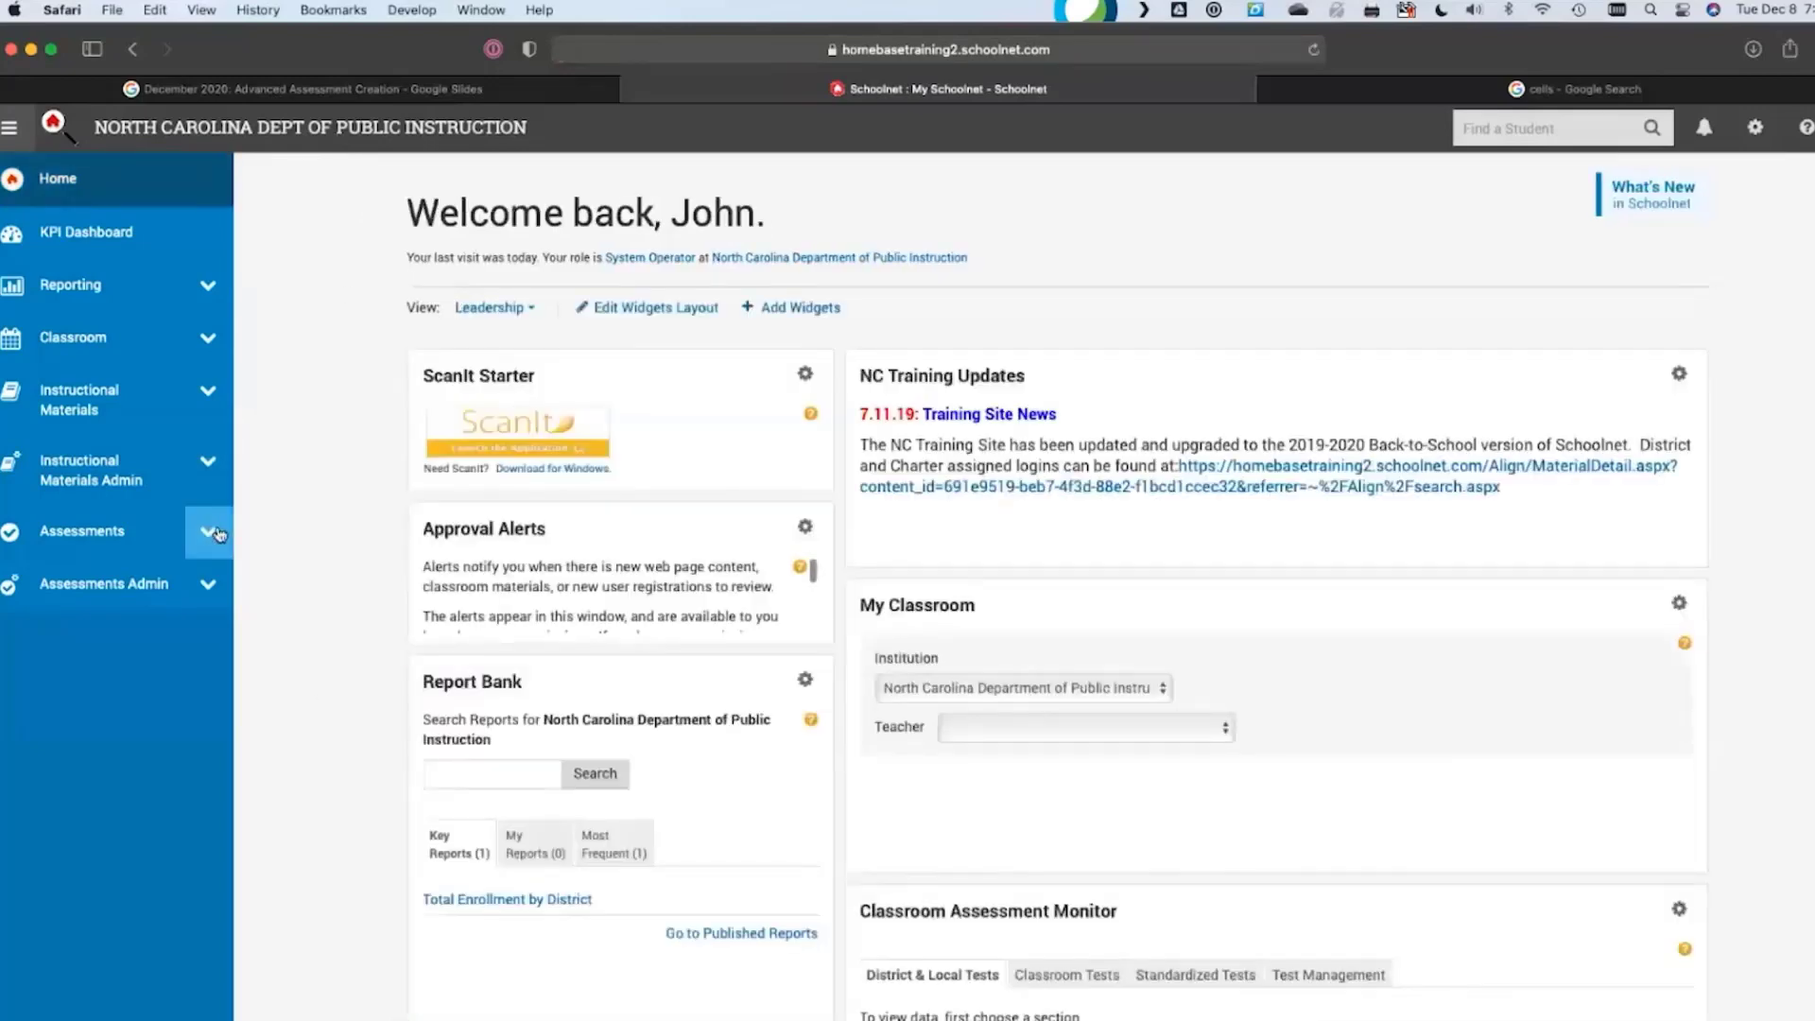
# Start creating a new Open Response item in Assessments
pyautogui.click(201, 530)
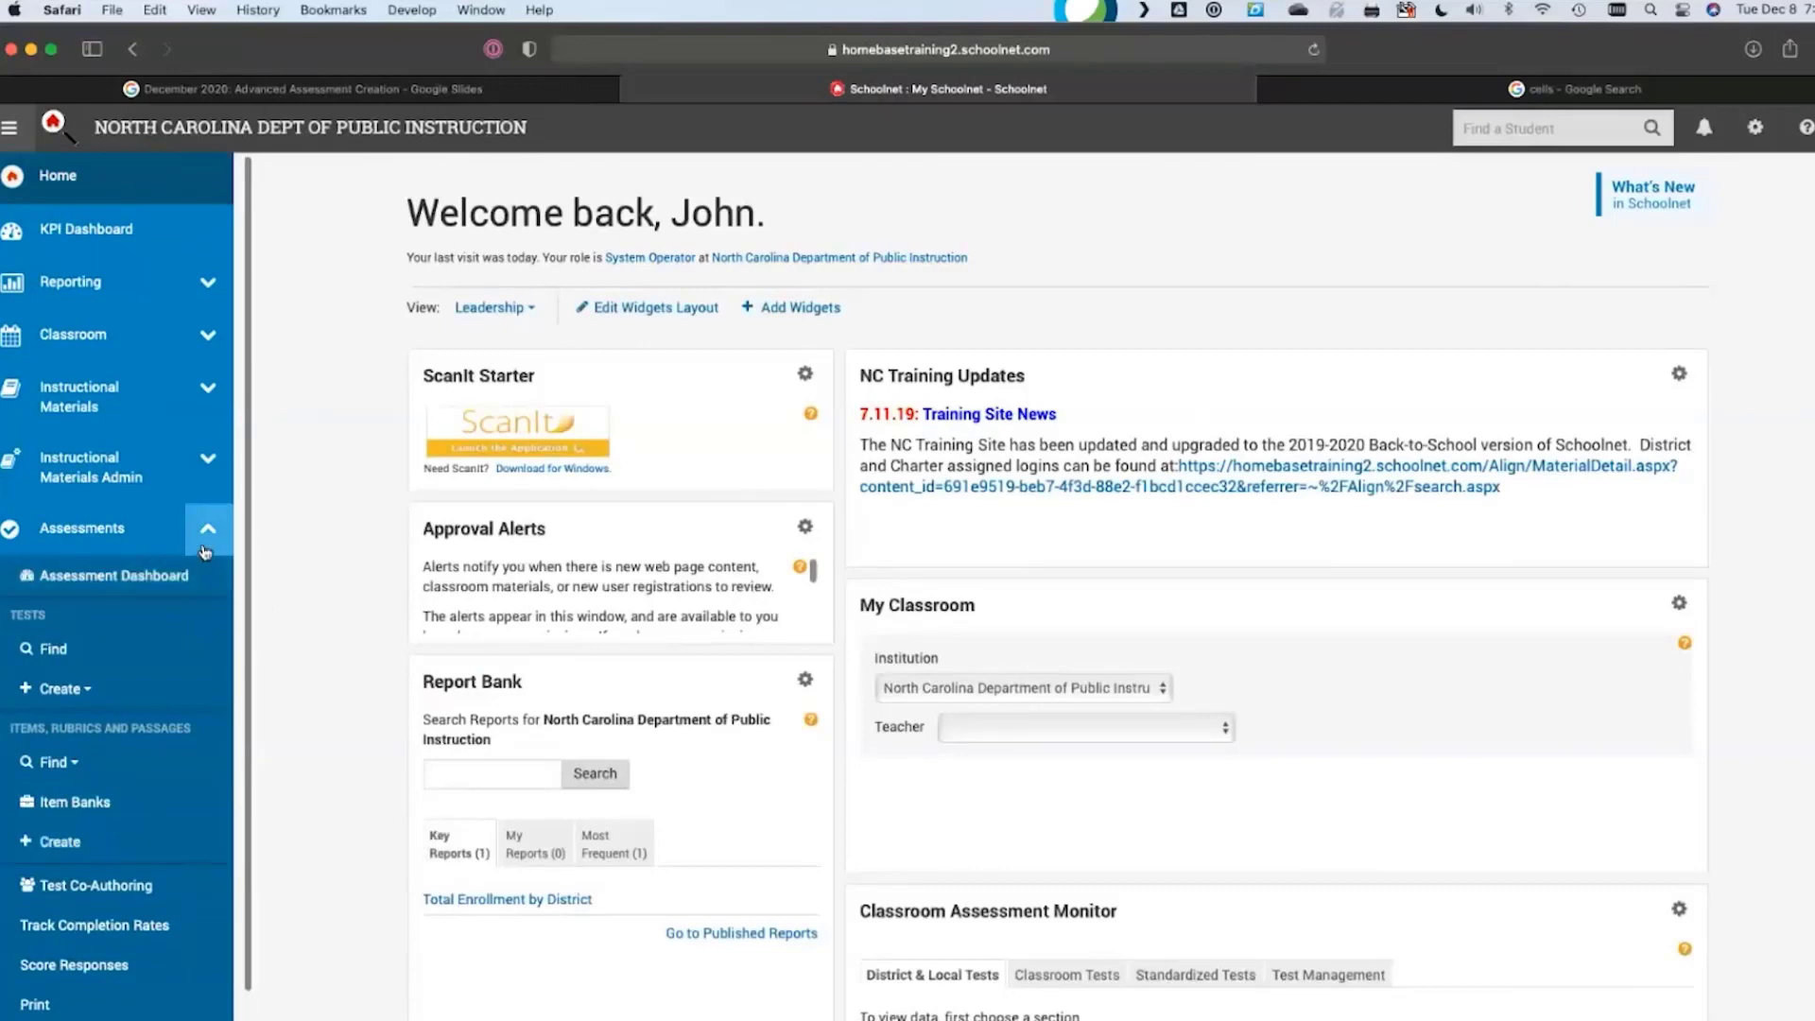
pyautogui.click(83, 850)
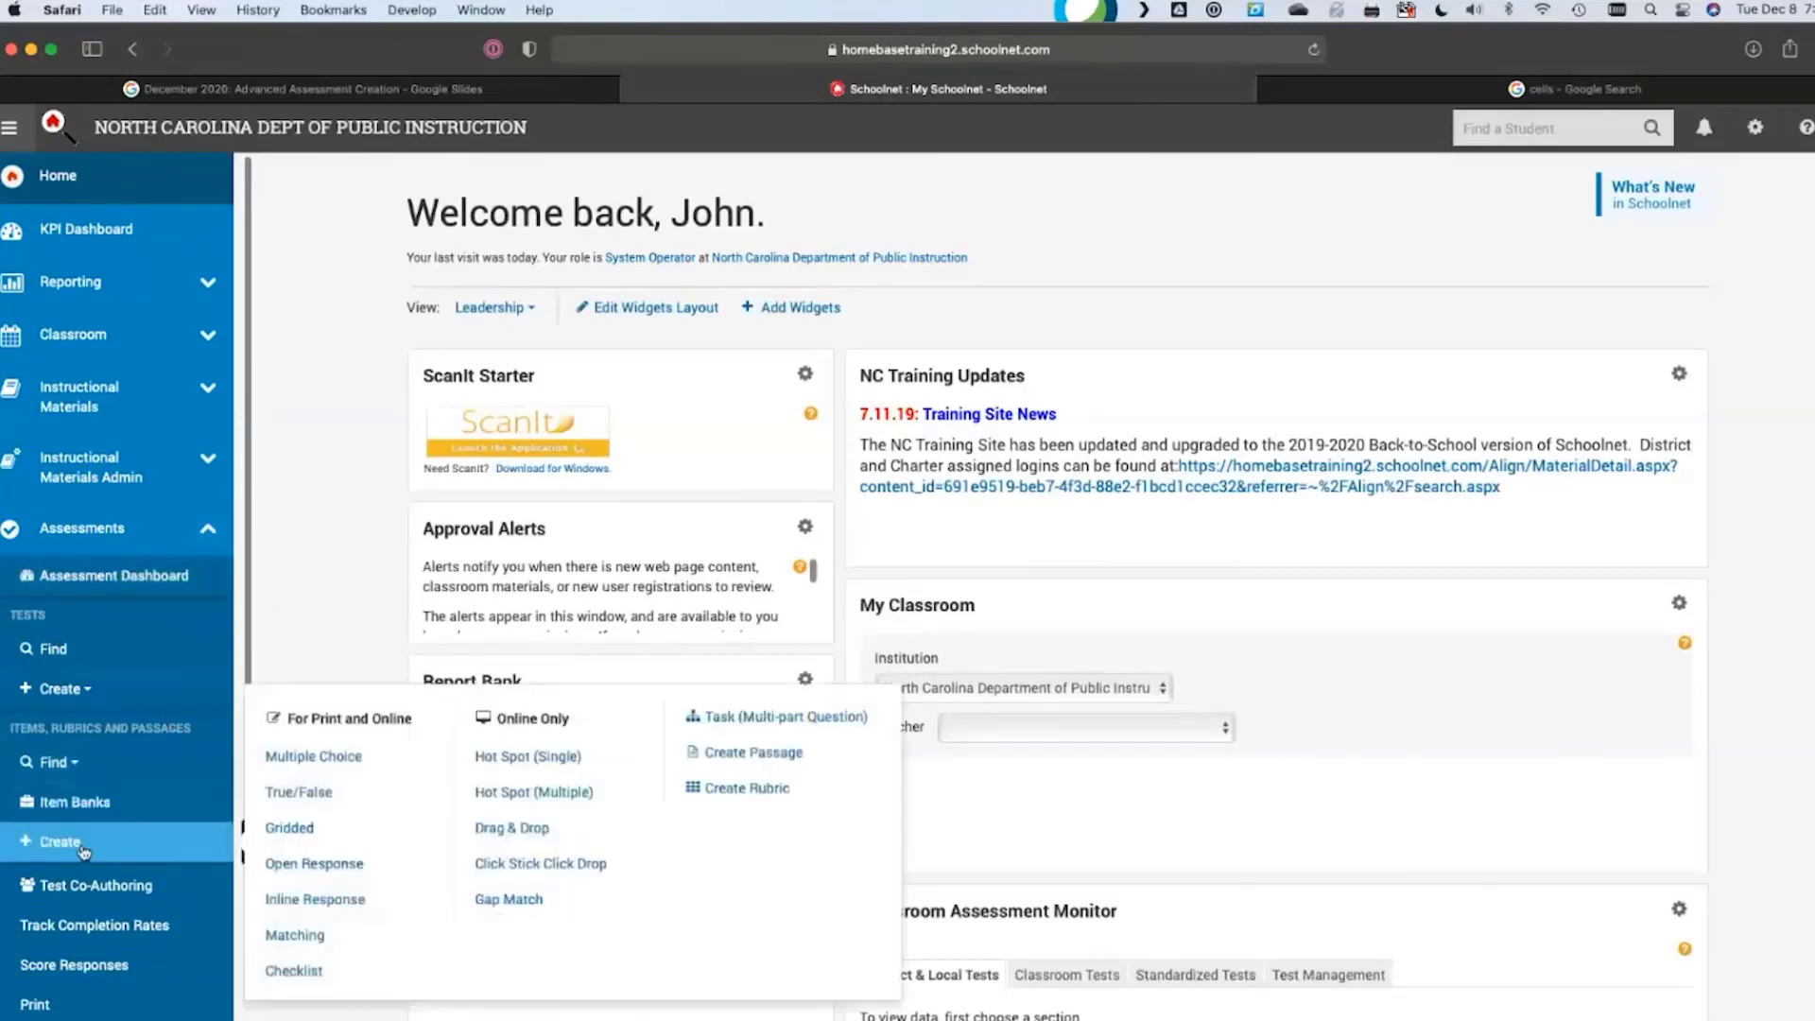
pyautogui.click(302, 863)
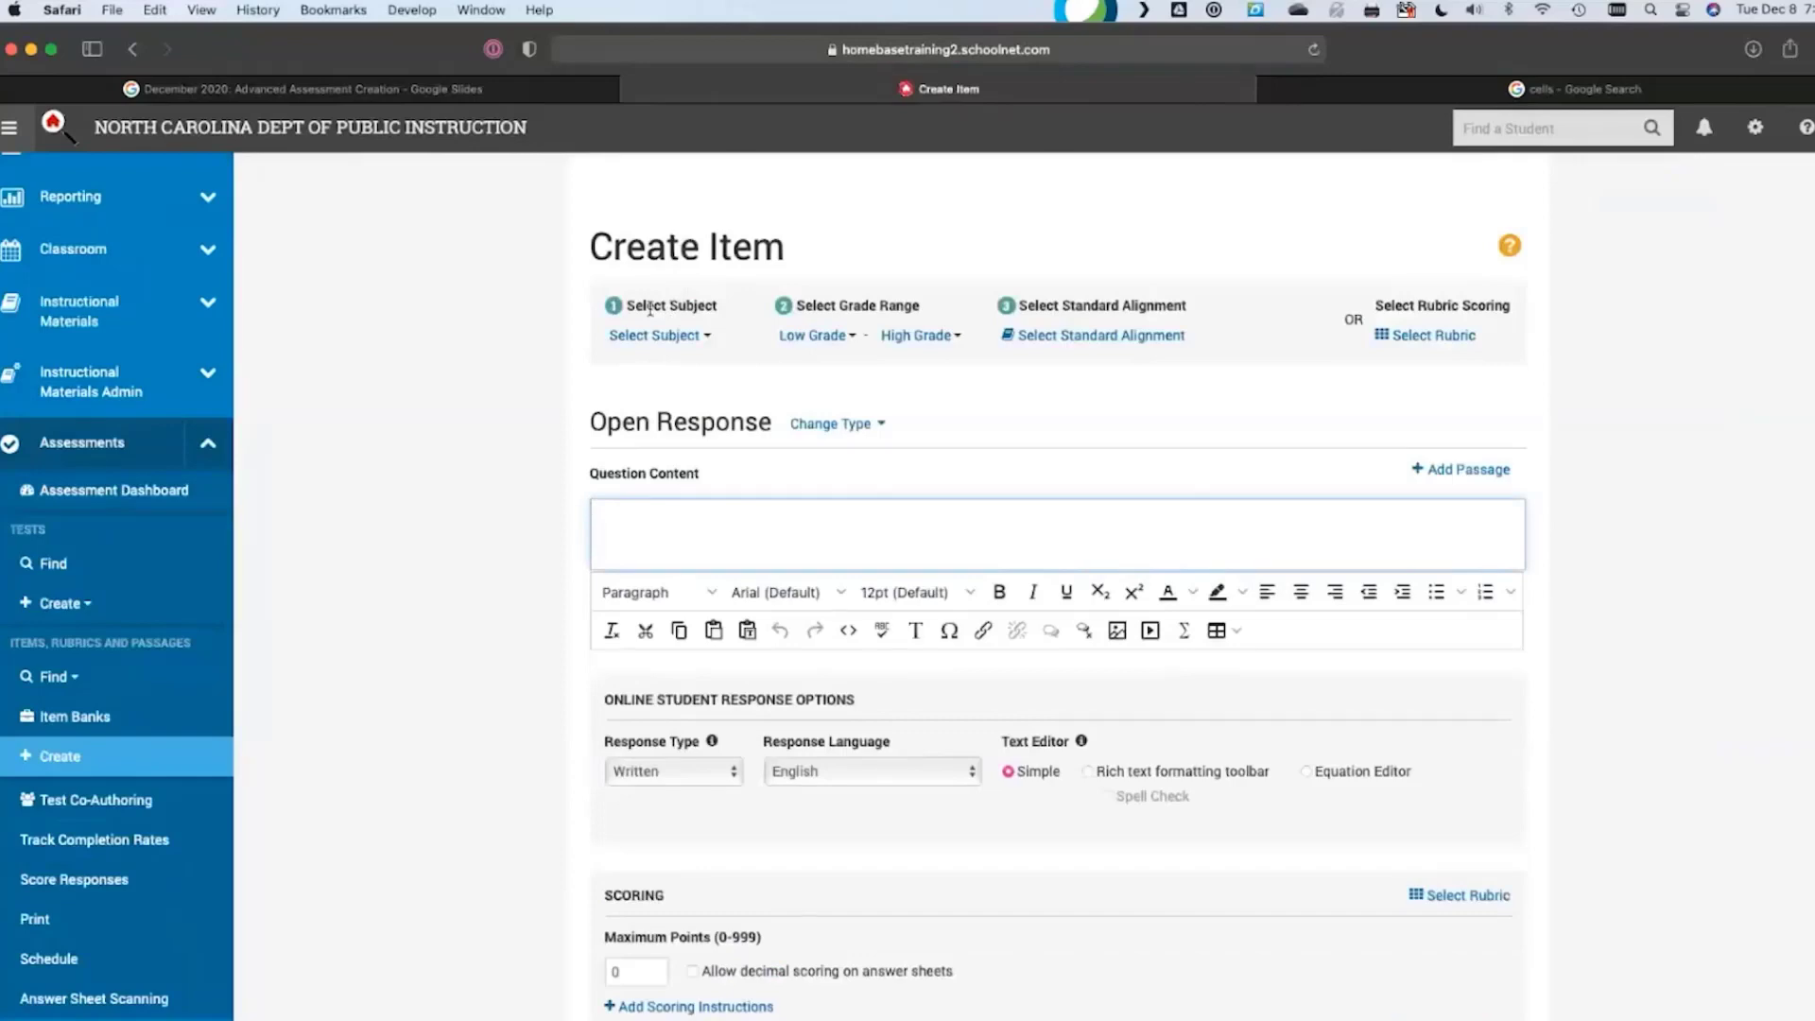
# Attach "My Great Math Writing Rubric" to the item as rubric scoring instead of choosing a subject, grade range and standard alignment
pyautogui.moveTo(637, 310); pyautogui.dragTo(918, 309)
pyautogui.moveTo(1040, 309); pyautogui.dragTo(1115, 309)
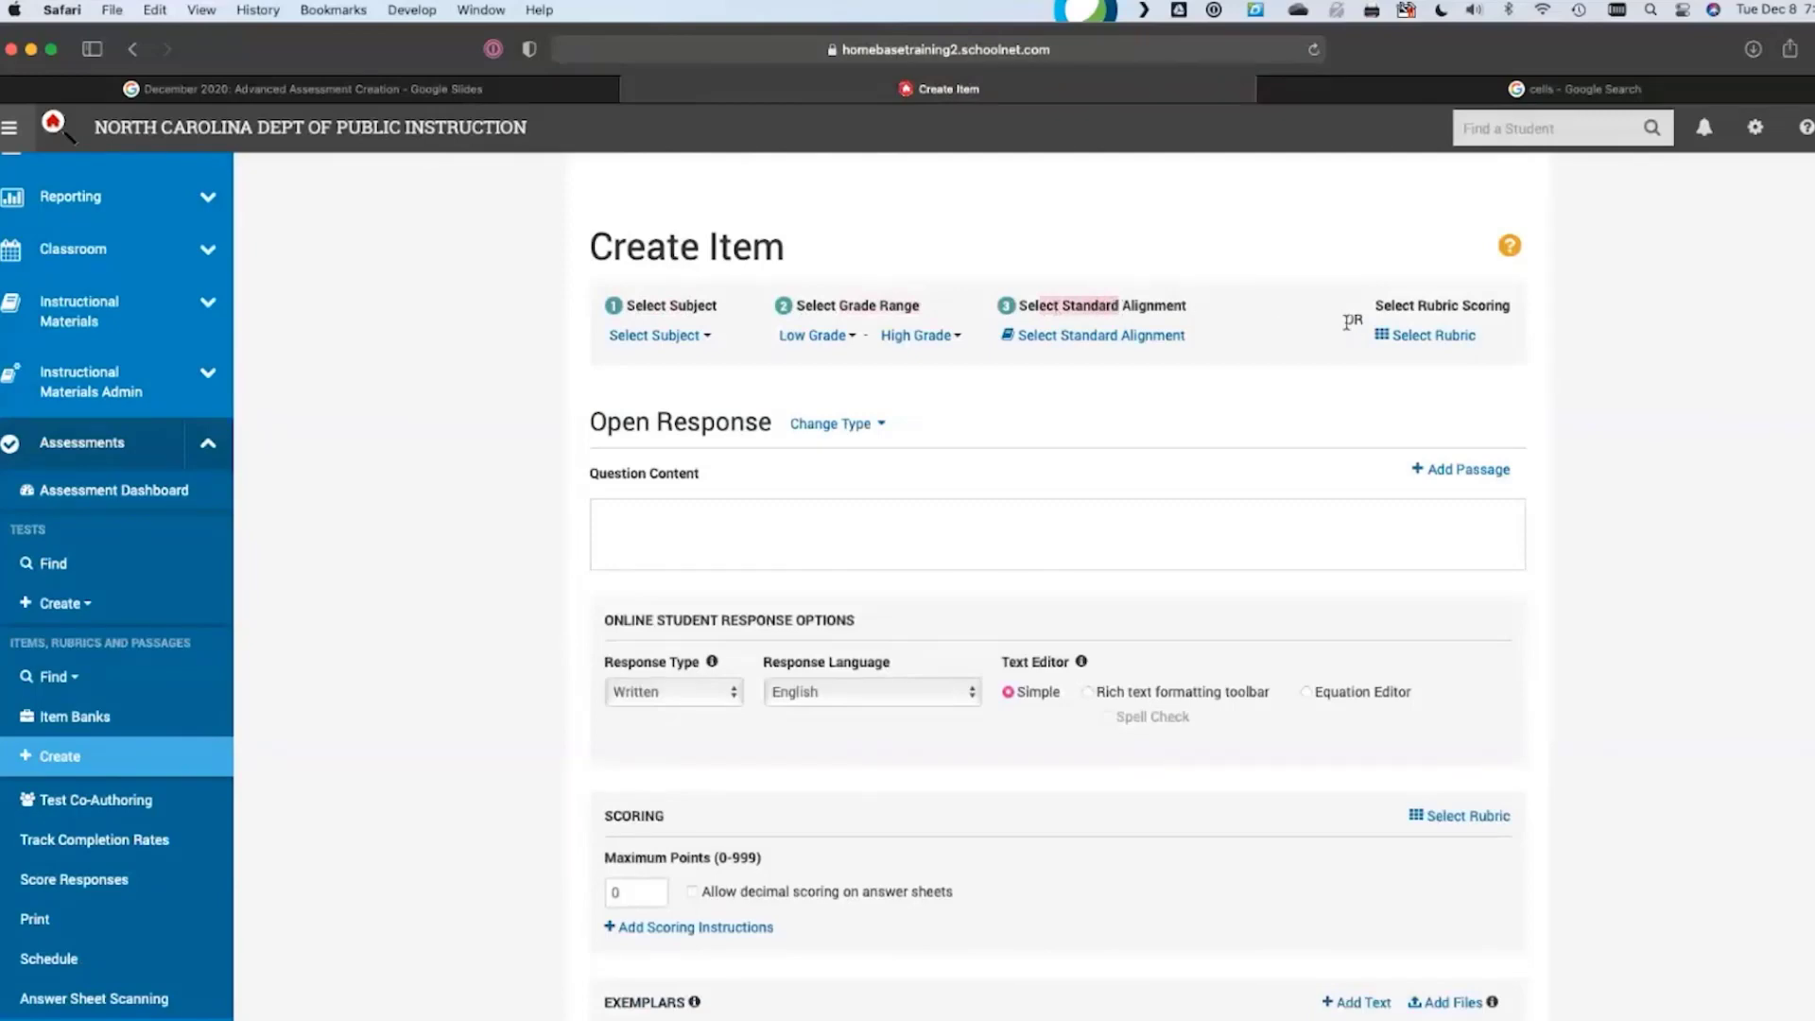
pyautogui.click(1347, 323)
pyautogui.moveTo(1164, 309); pyautogui.dragTo(1047, 312)
pyautogui.click(1205, 315)
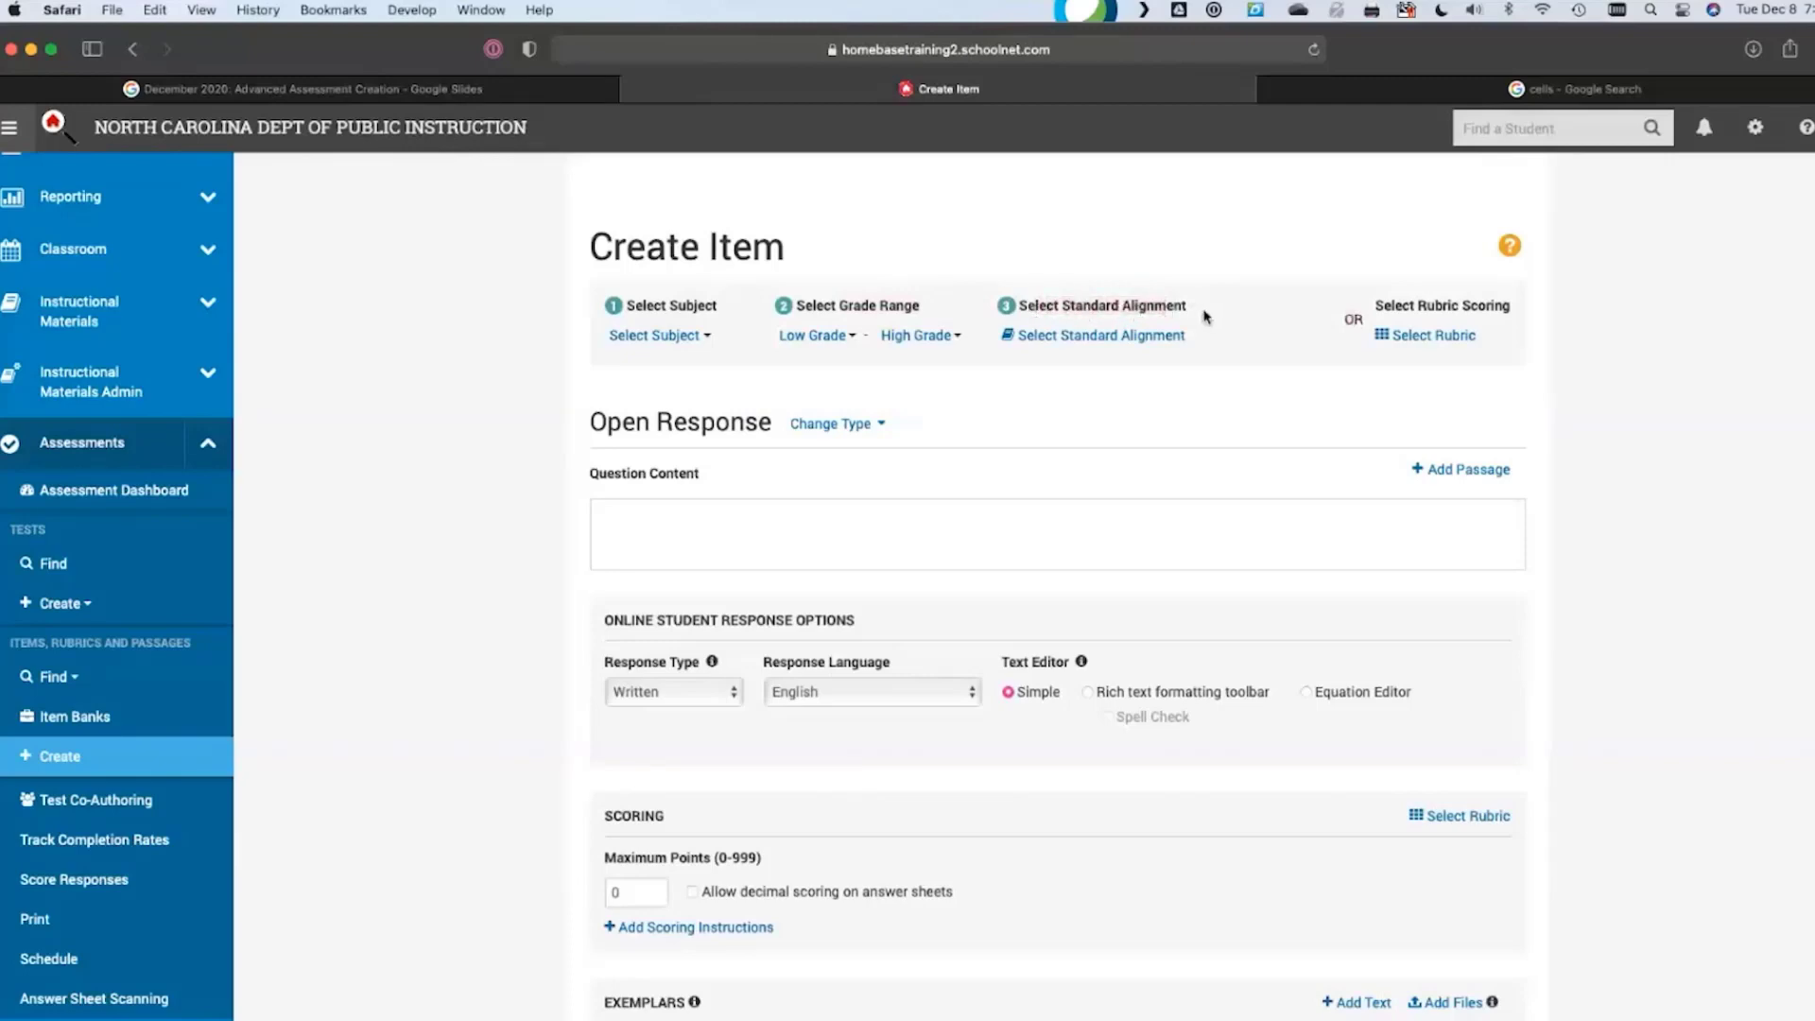
pyautogui.click(1429, 336)
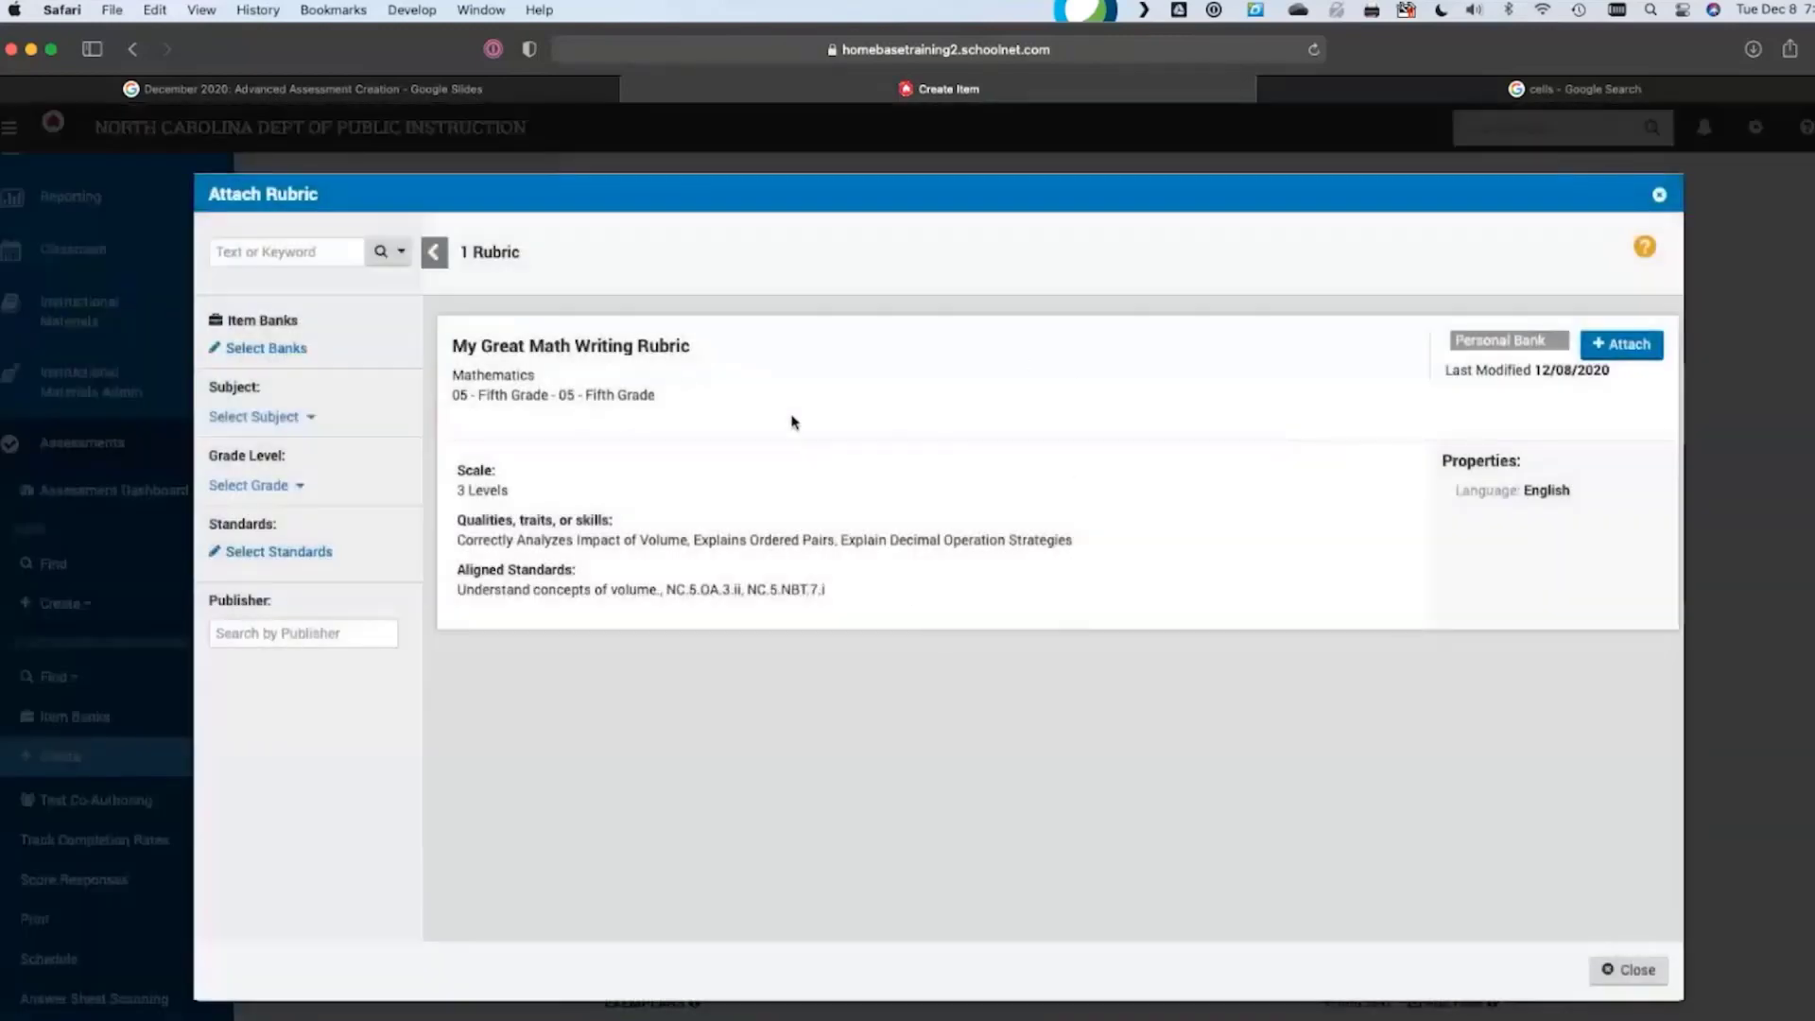
pyautogui.moveTo(689, 345); pyautogui.dragTo(471, 356)
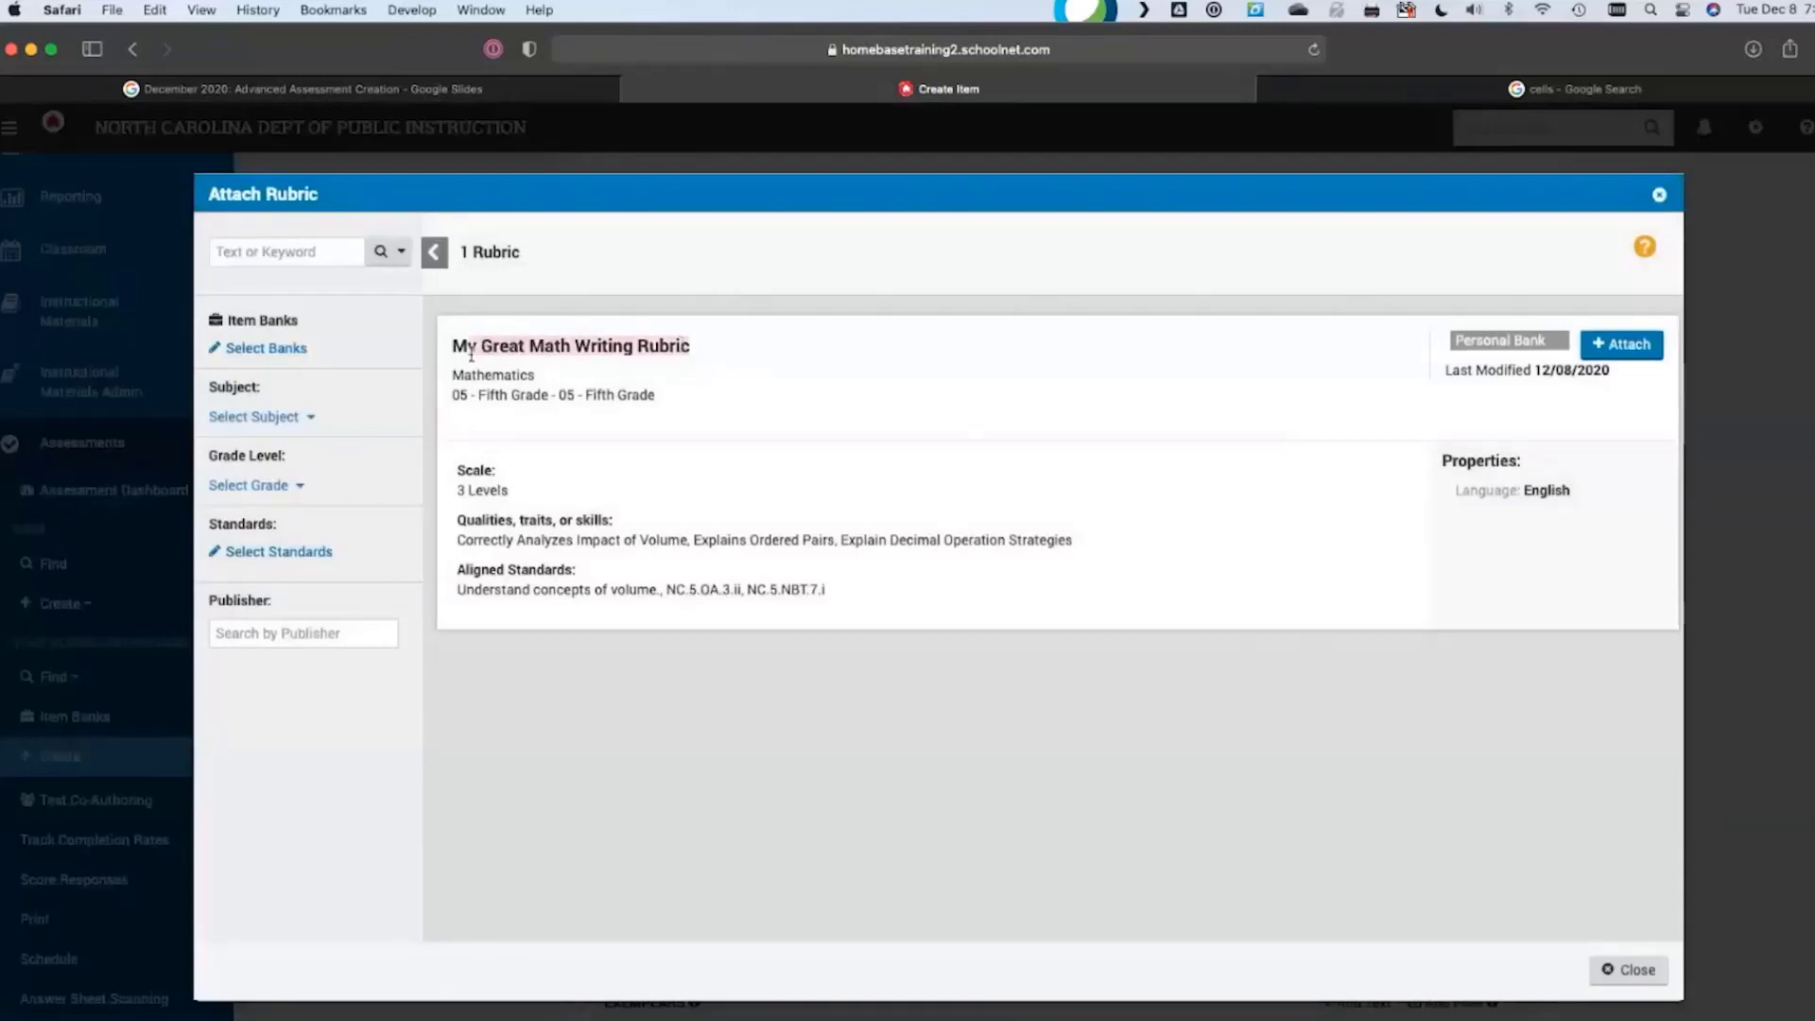
pyautogui.click(538, 356)
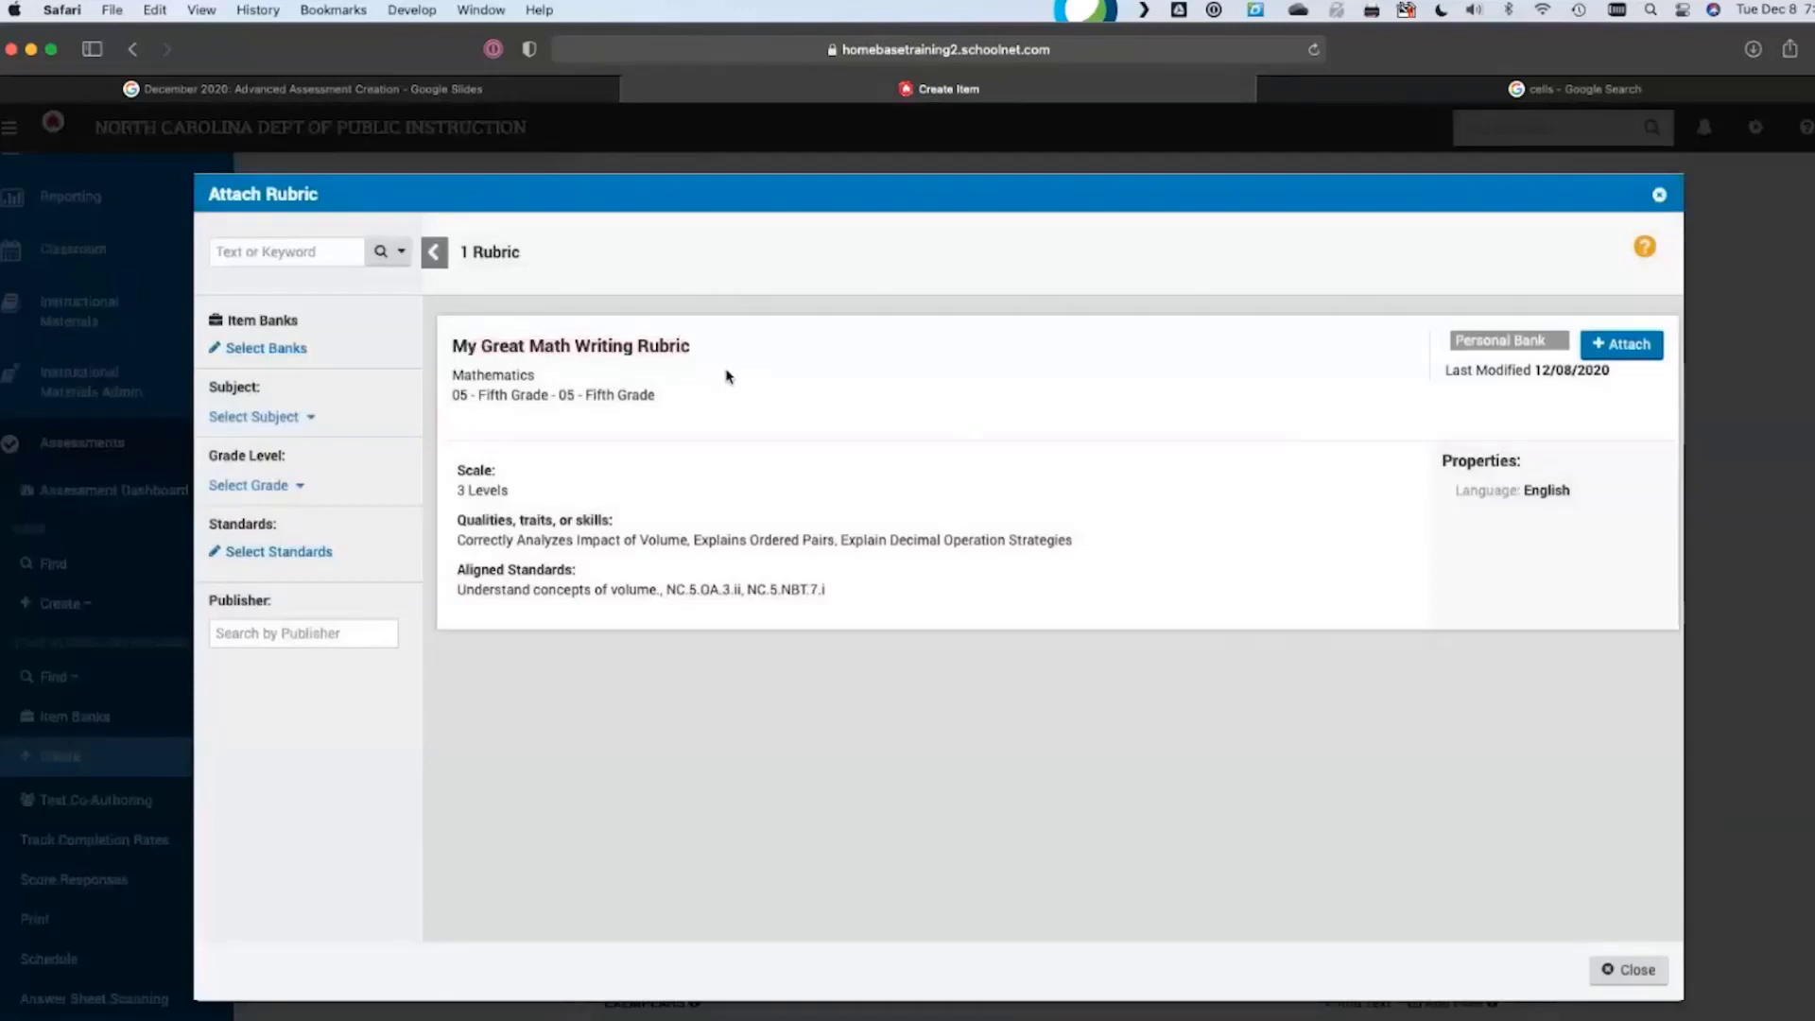
pyautogui.click(1630, 350)
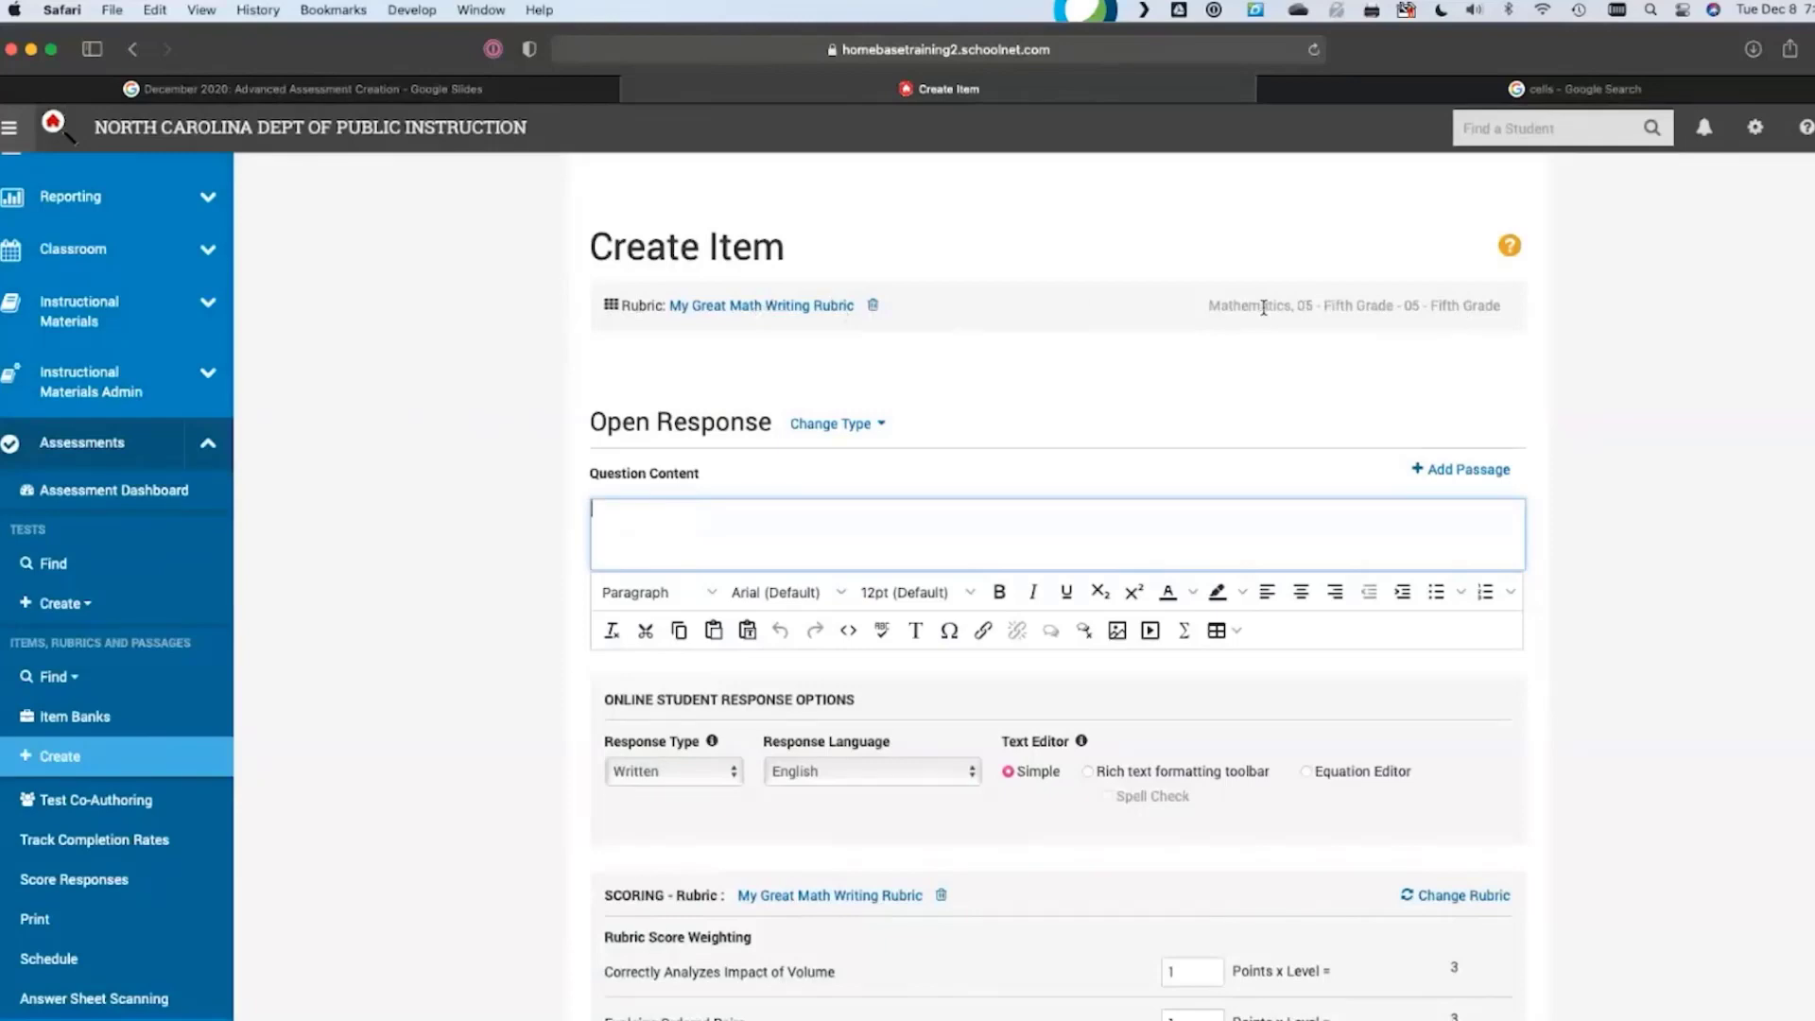
# Examine the subject, grade range and locked standard alignment that the item takes from the attached rubric
pyautogui.moveTo(1264, 308); pyautogui.dragTo(1202, 314)
pyautogui.click(1172, 336)
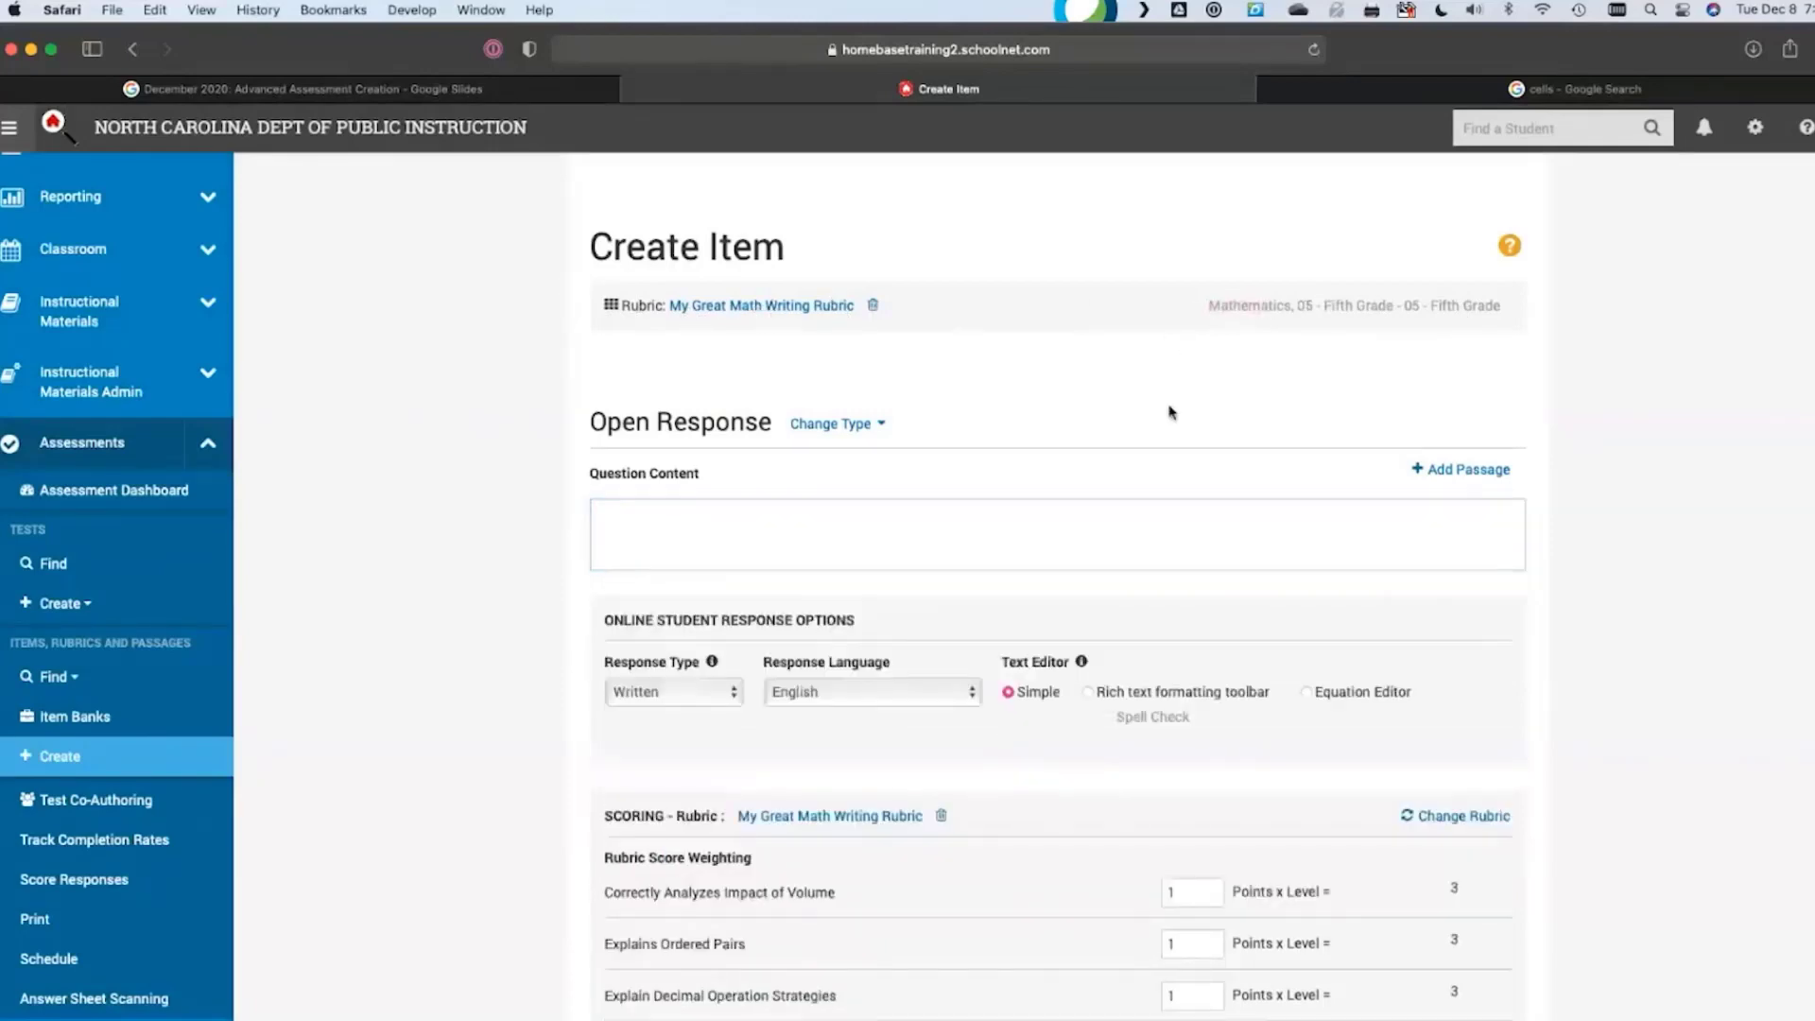
pyautogui.scroll(-5, 1675, 590)
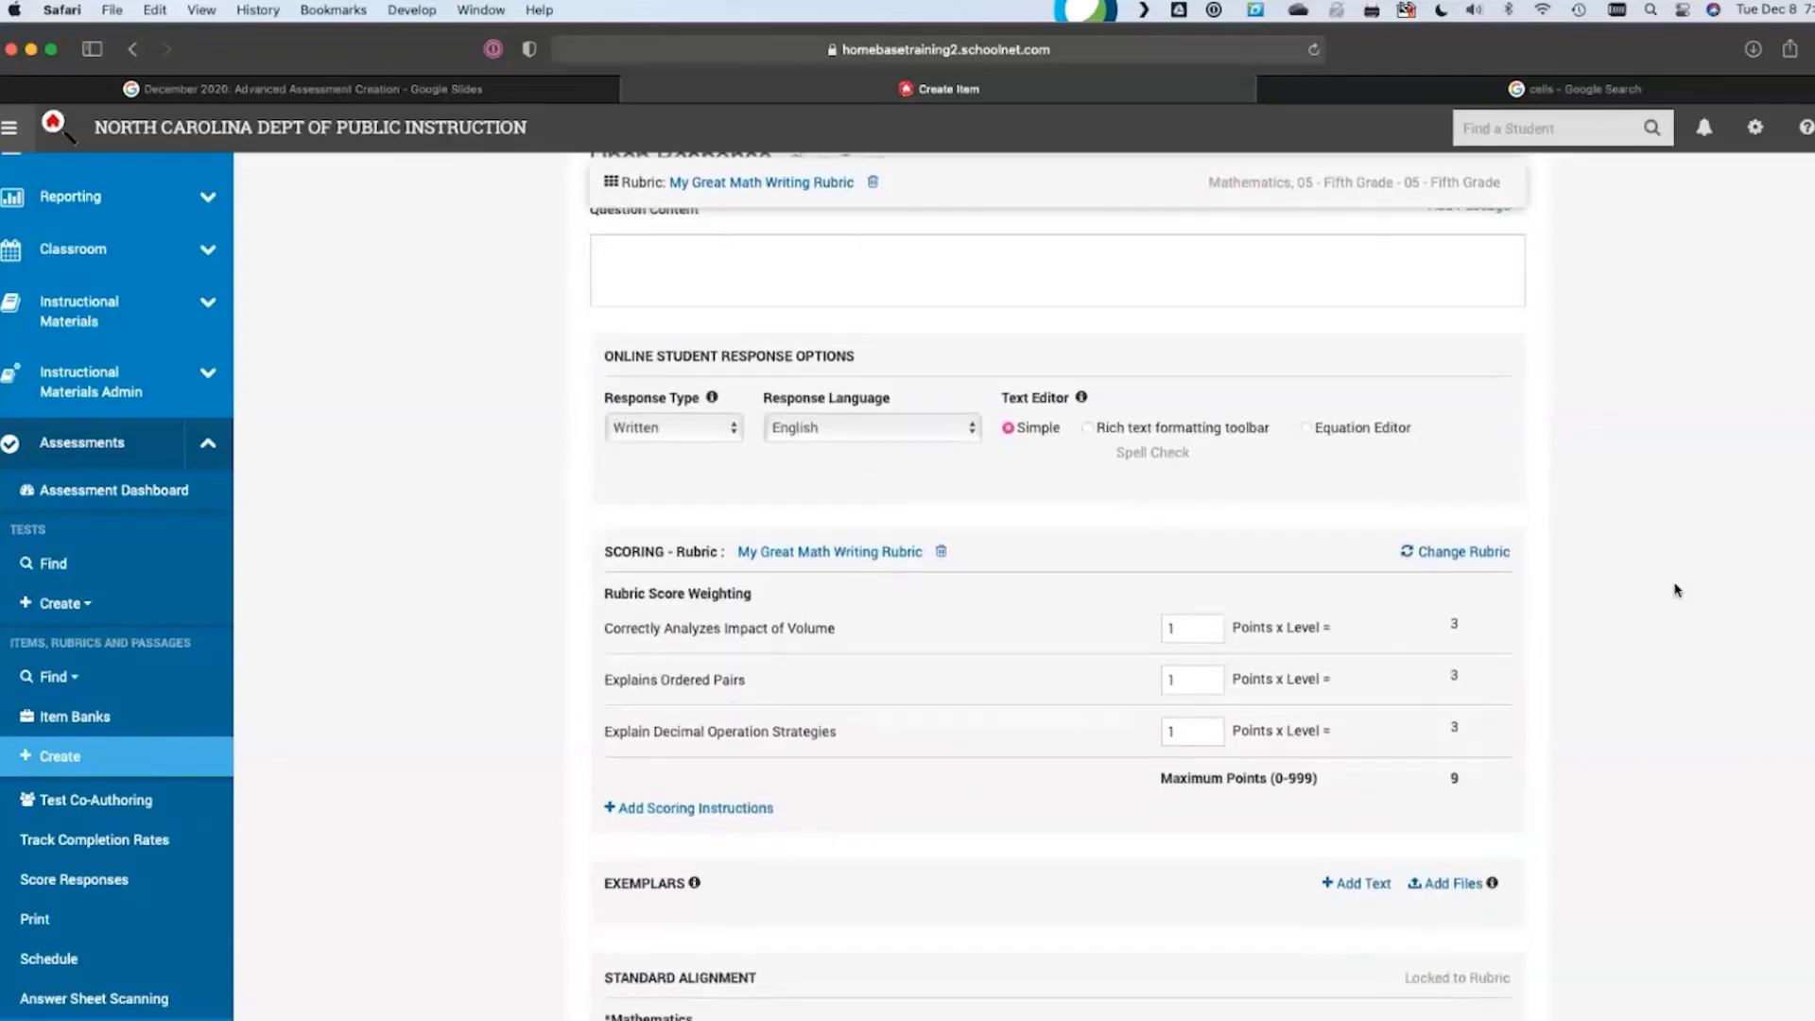
pyautogui.scroll(-2, 1674, 530)
pyautogui.scroll(-3, 1182, 689)
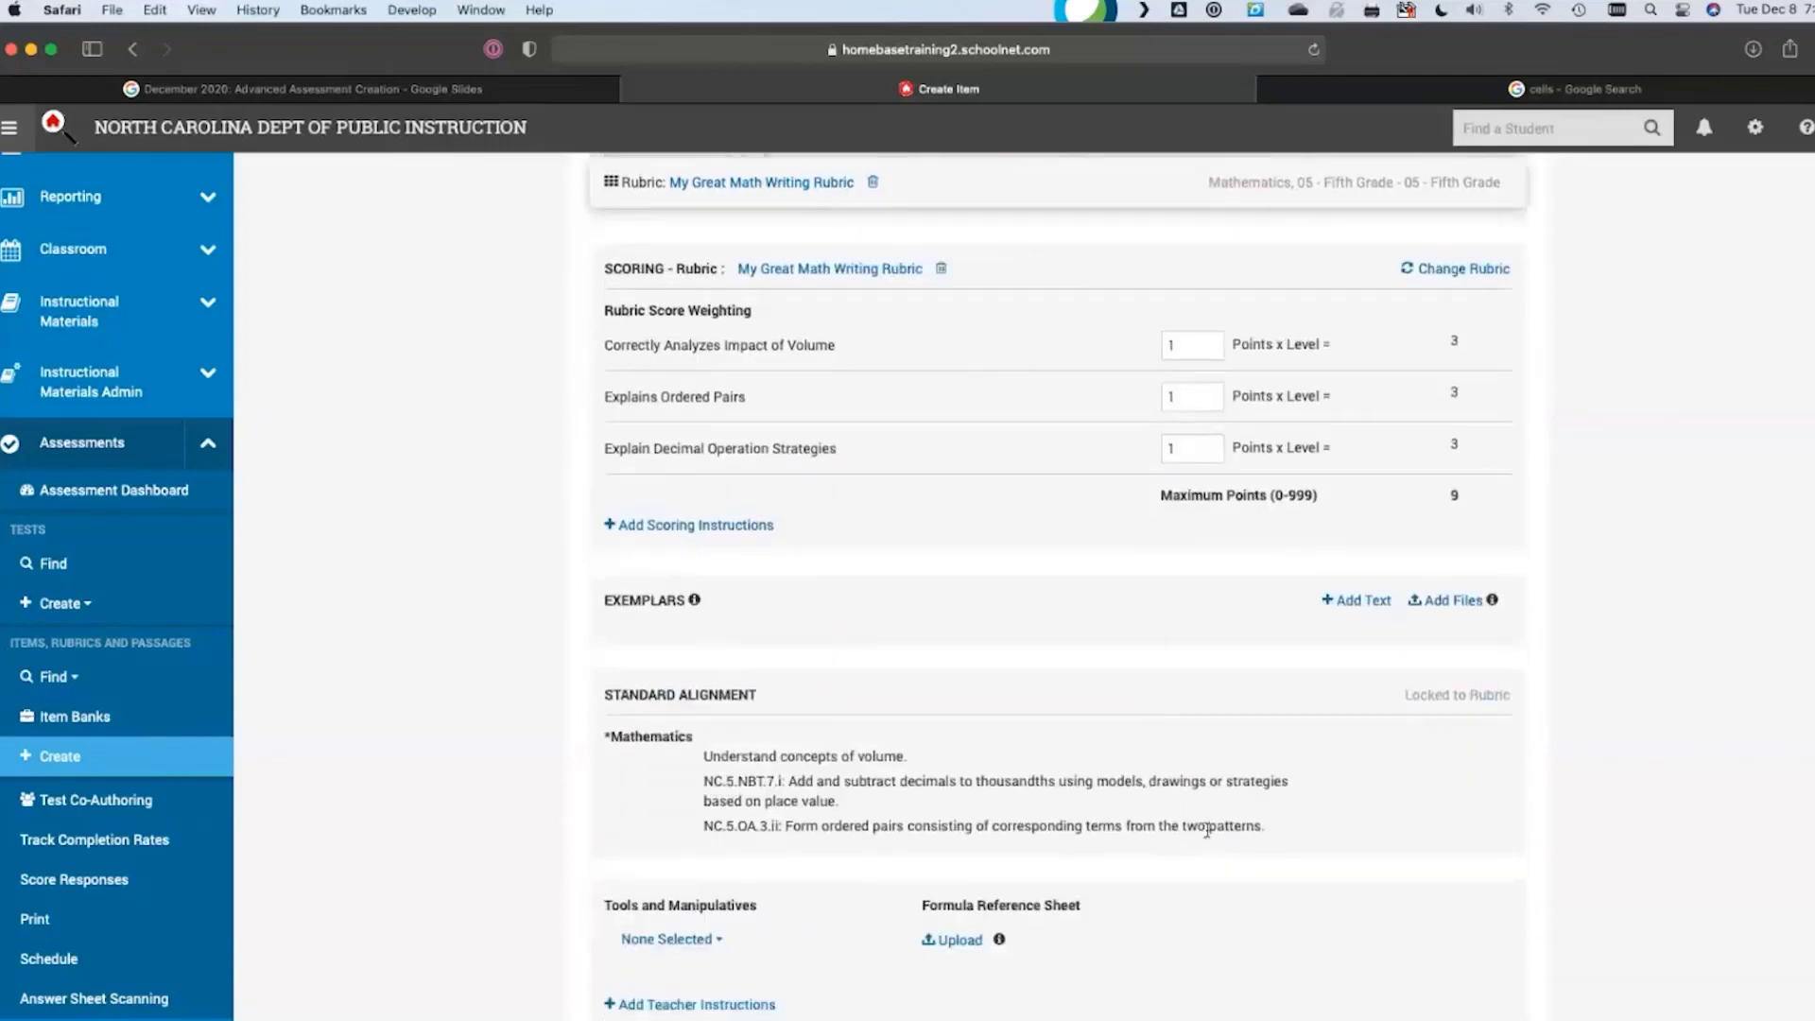
pyautogui.moveTo(1206, 829); pyautogui.dragTo(794, 776)
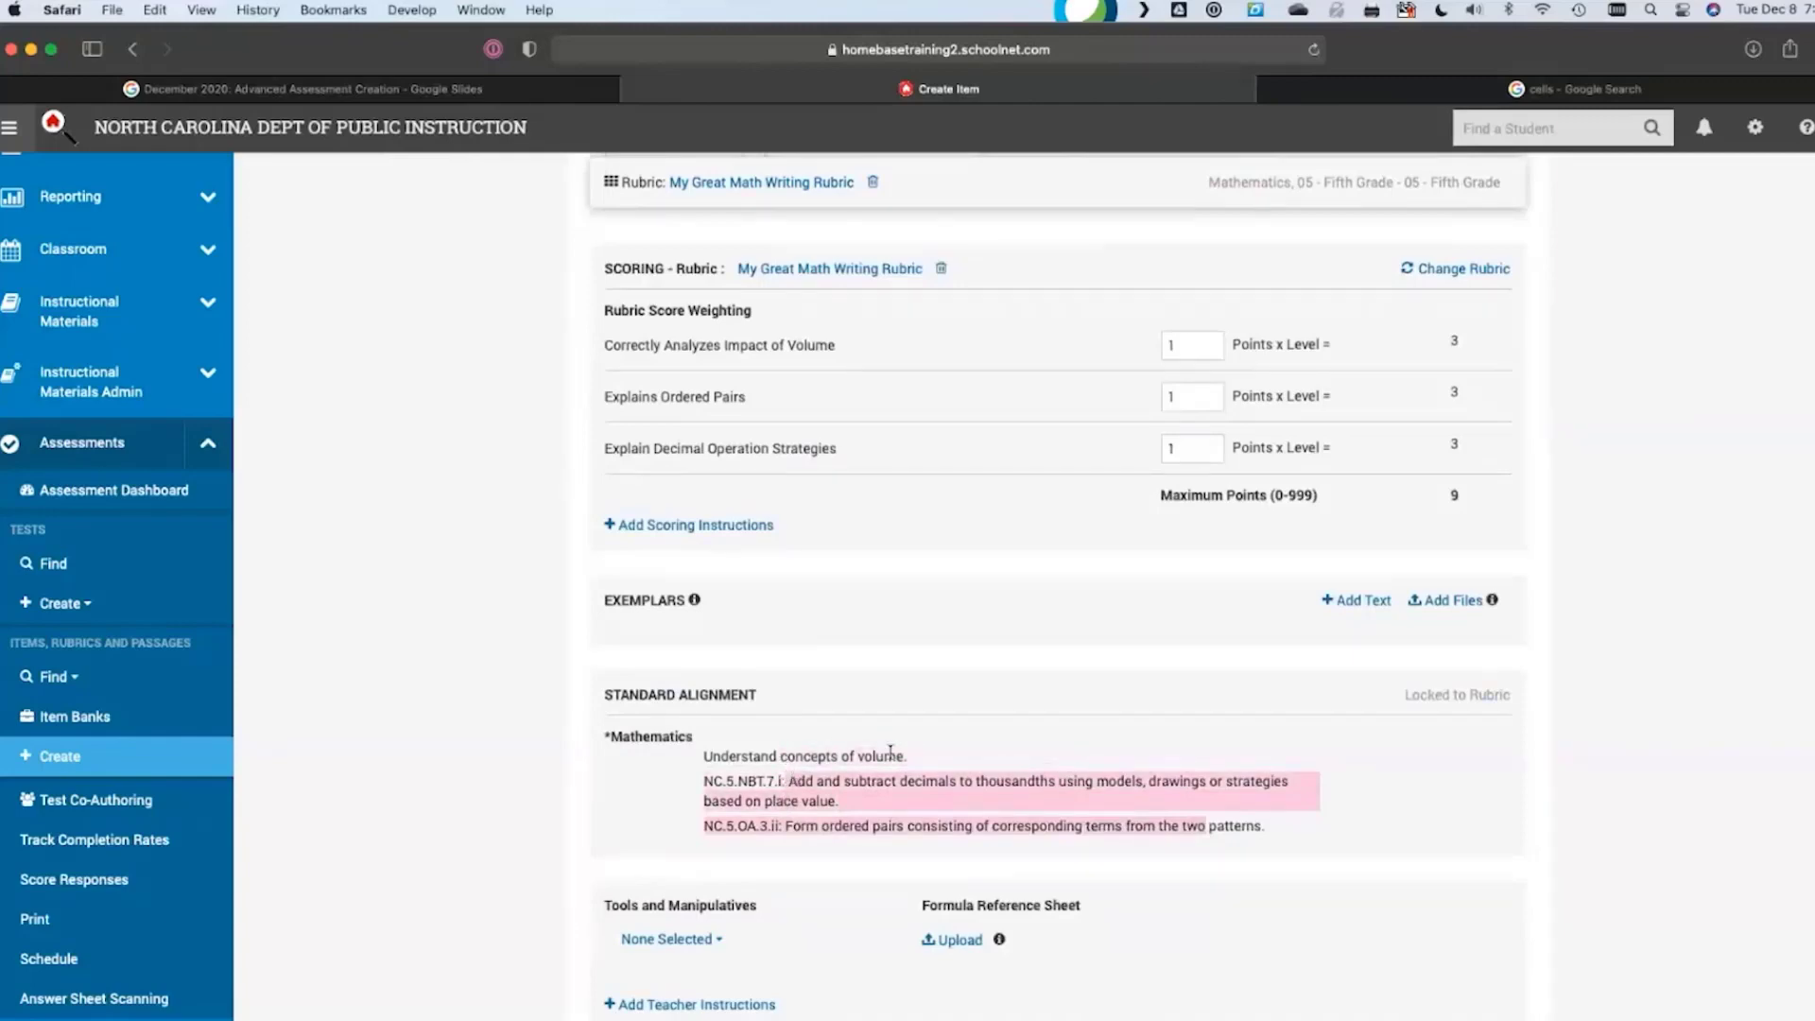
pyautogui.click(890, 751)
pyautogui.moveTo(1510, 705); pyautogui.dragTo(1405, 701)
pyautogui.click(1216, 725)
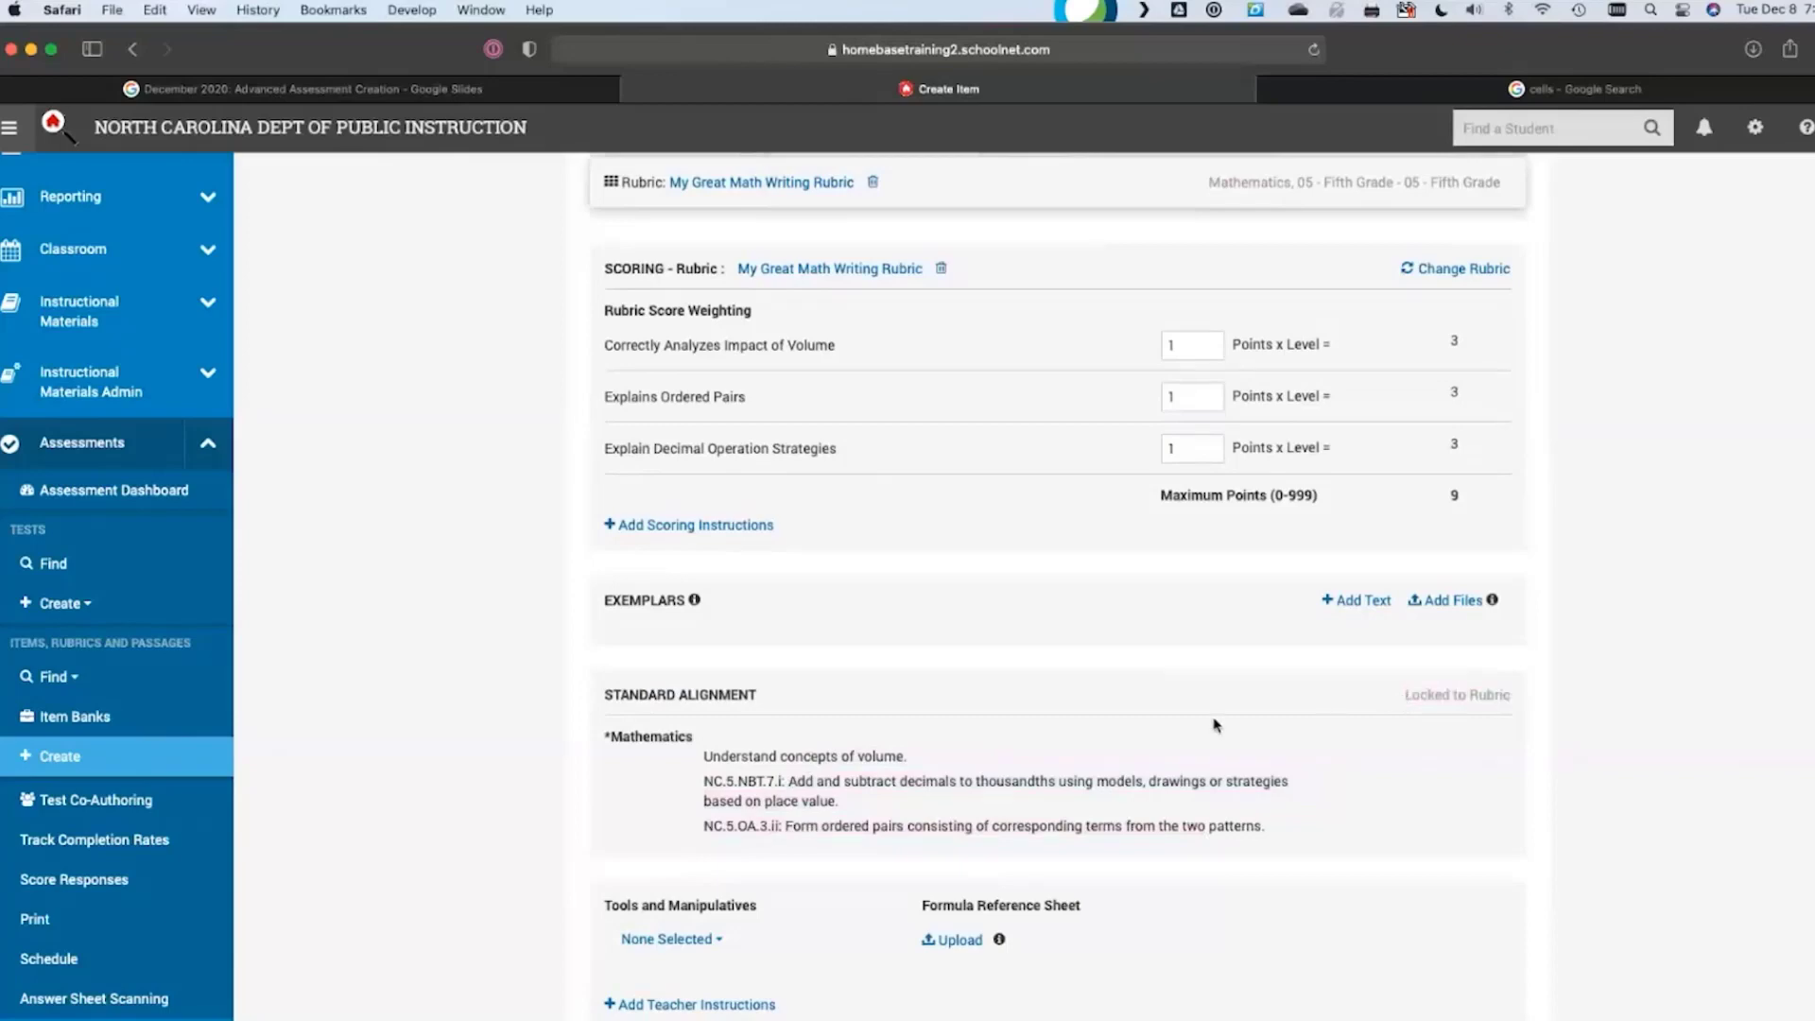
# Set the rubric score weighting of Explain Decimal Operation Strategies to 2 points per level
pyautogui.scroll(3, 1214, 734)
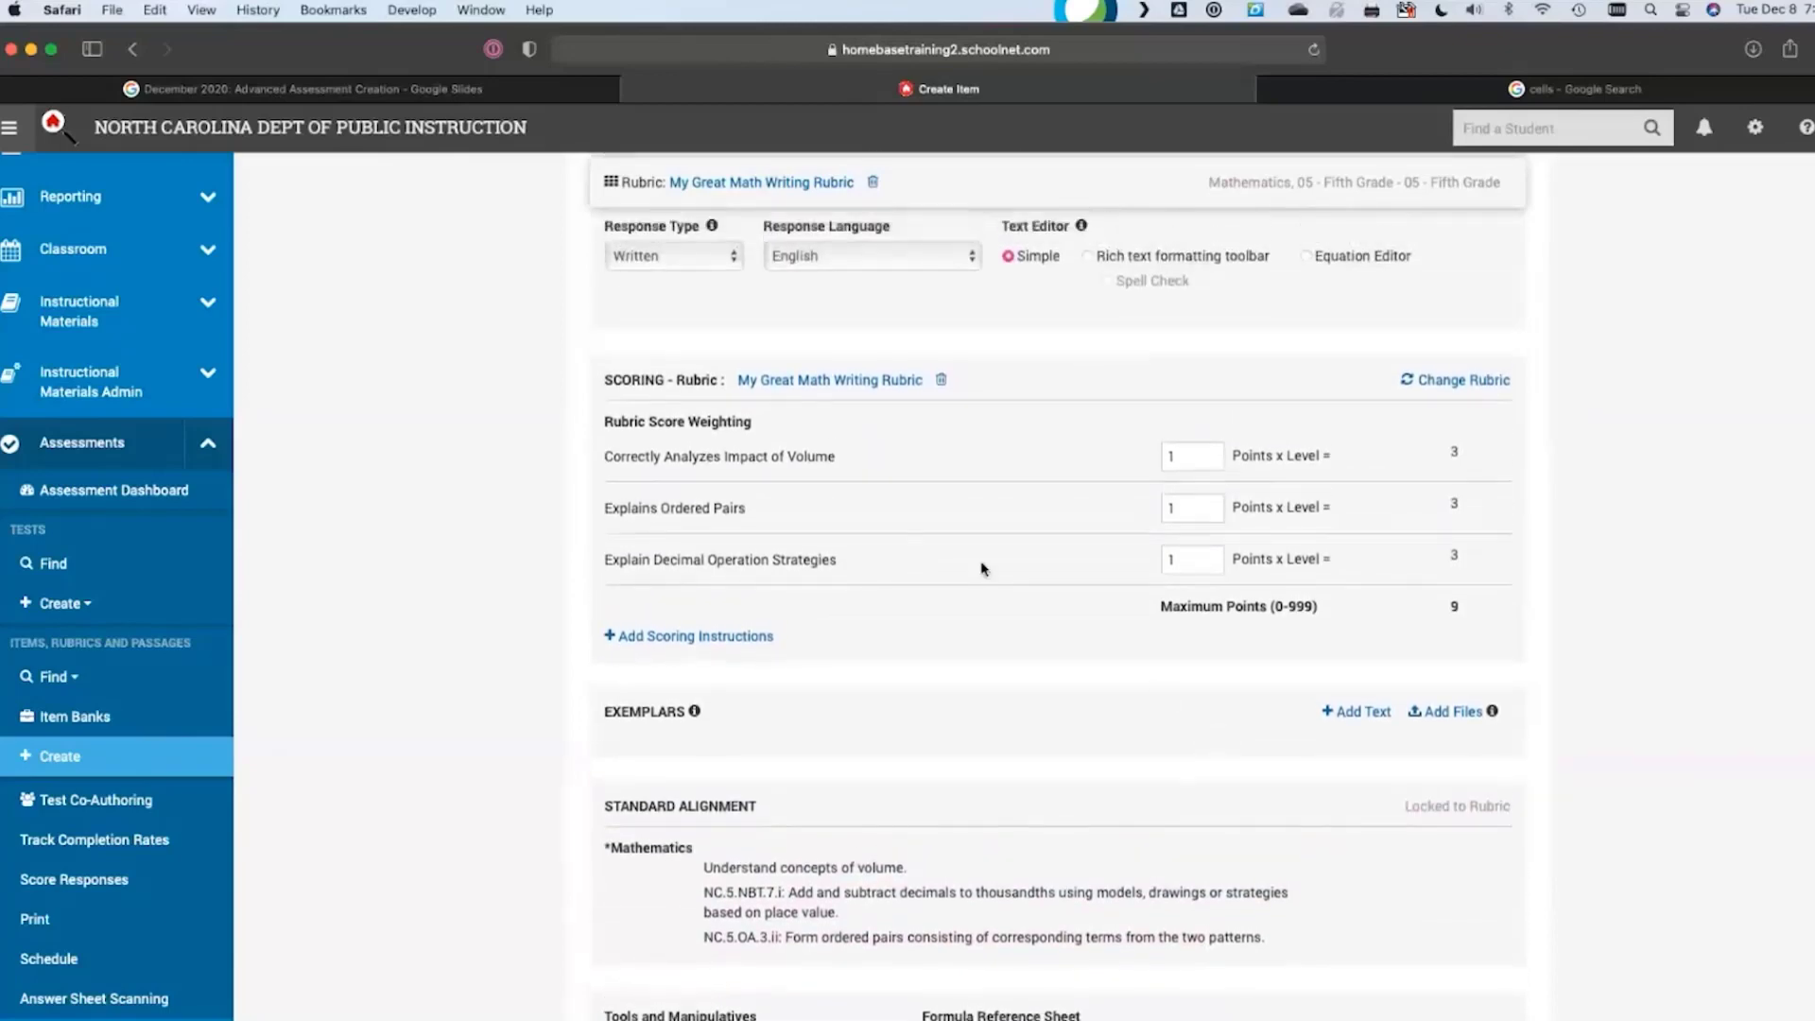
pyautogui.scroll(-1, 848, 518)
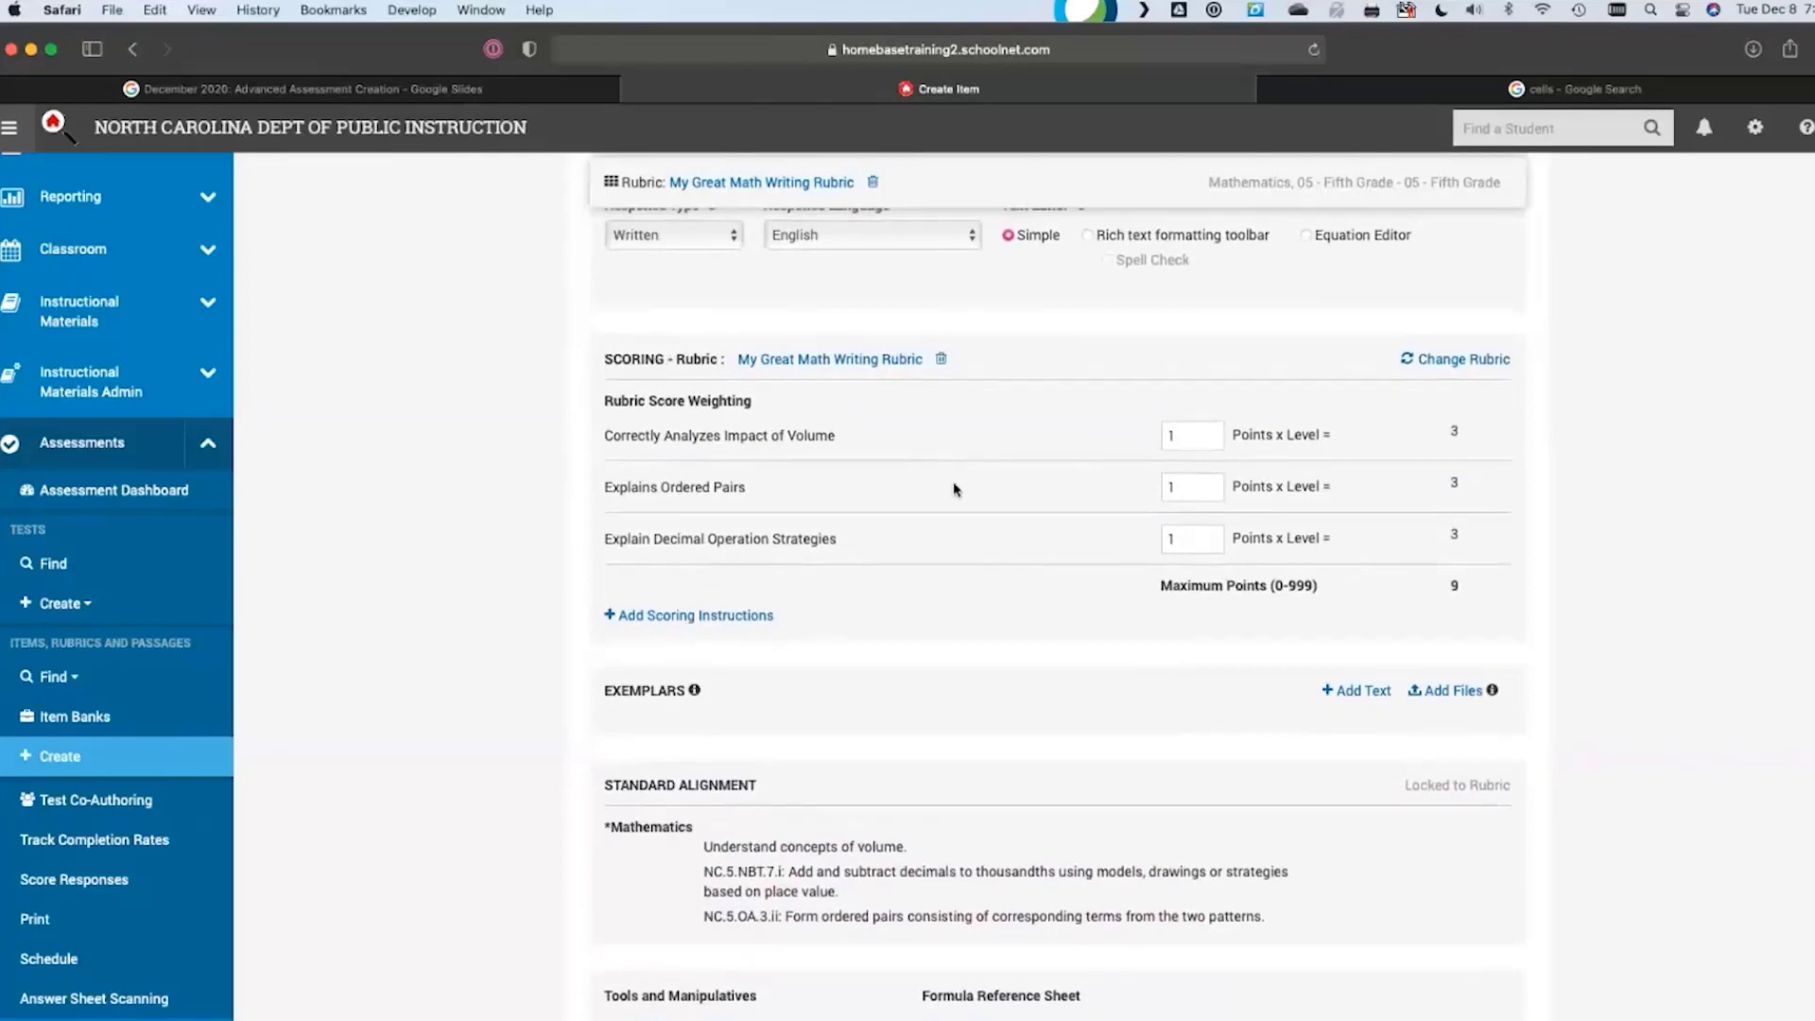
pyautogui.doubleClick(1198, 542)
pyautogui.write('2')
pyautogui.click(1182, 435)
pyautogui.click(1058, 521)
pyautogui.click(1197, 542)
# Look over the item form down to its additional properties and leave it for the home page
pyautogui.scroll(-10, 1694, 585)
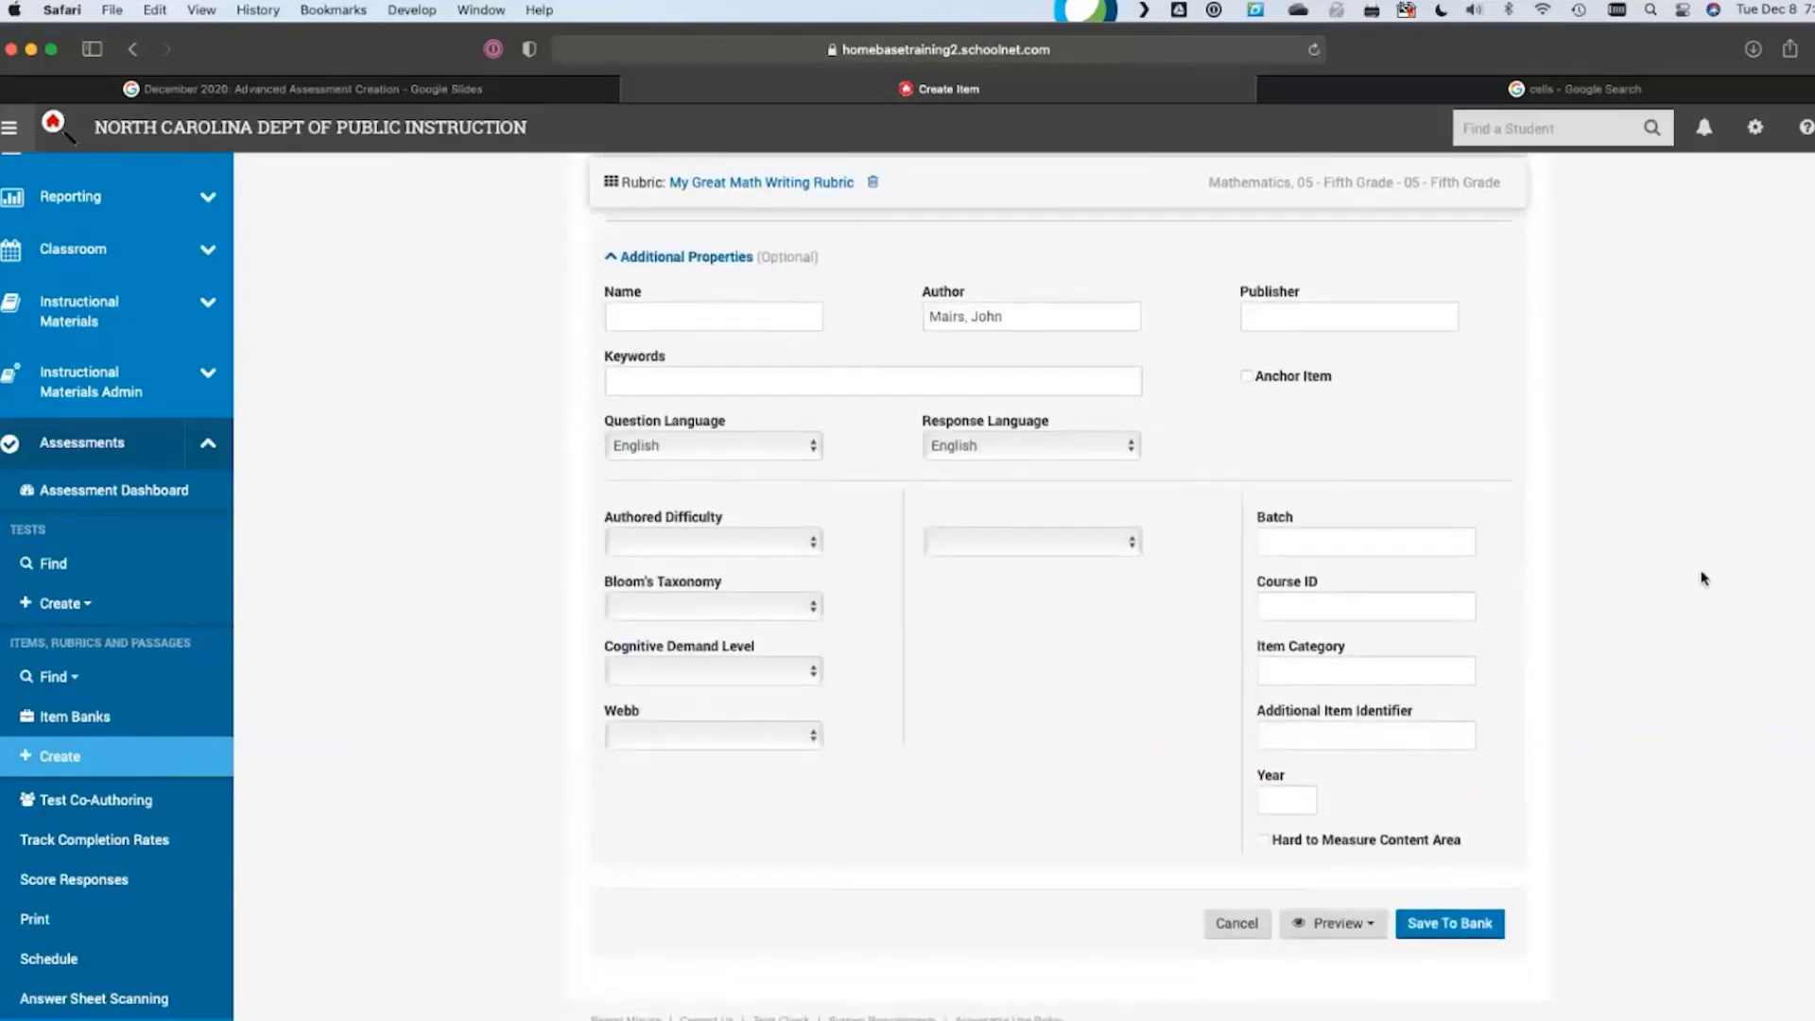
pyautogui.scroll(10, 1701, 578)
pyautogui.scroll(-10, 1679, 782)
pyautogui.scroll(10, 1742, 636)
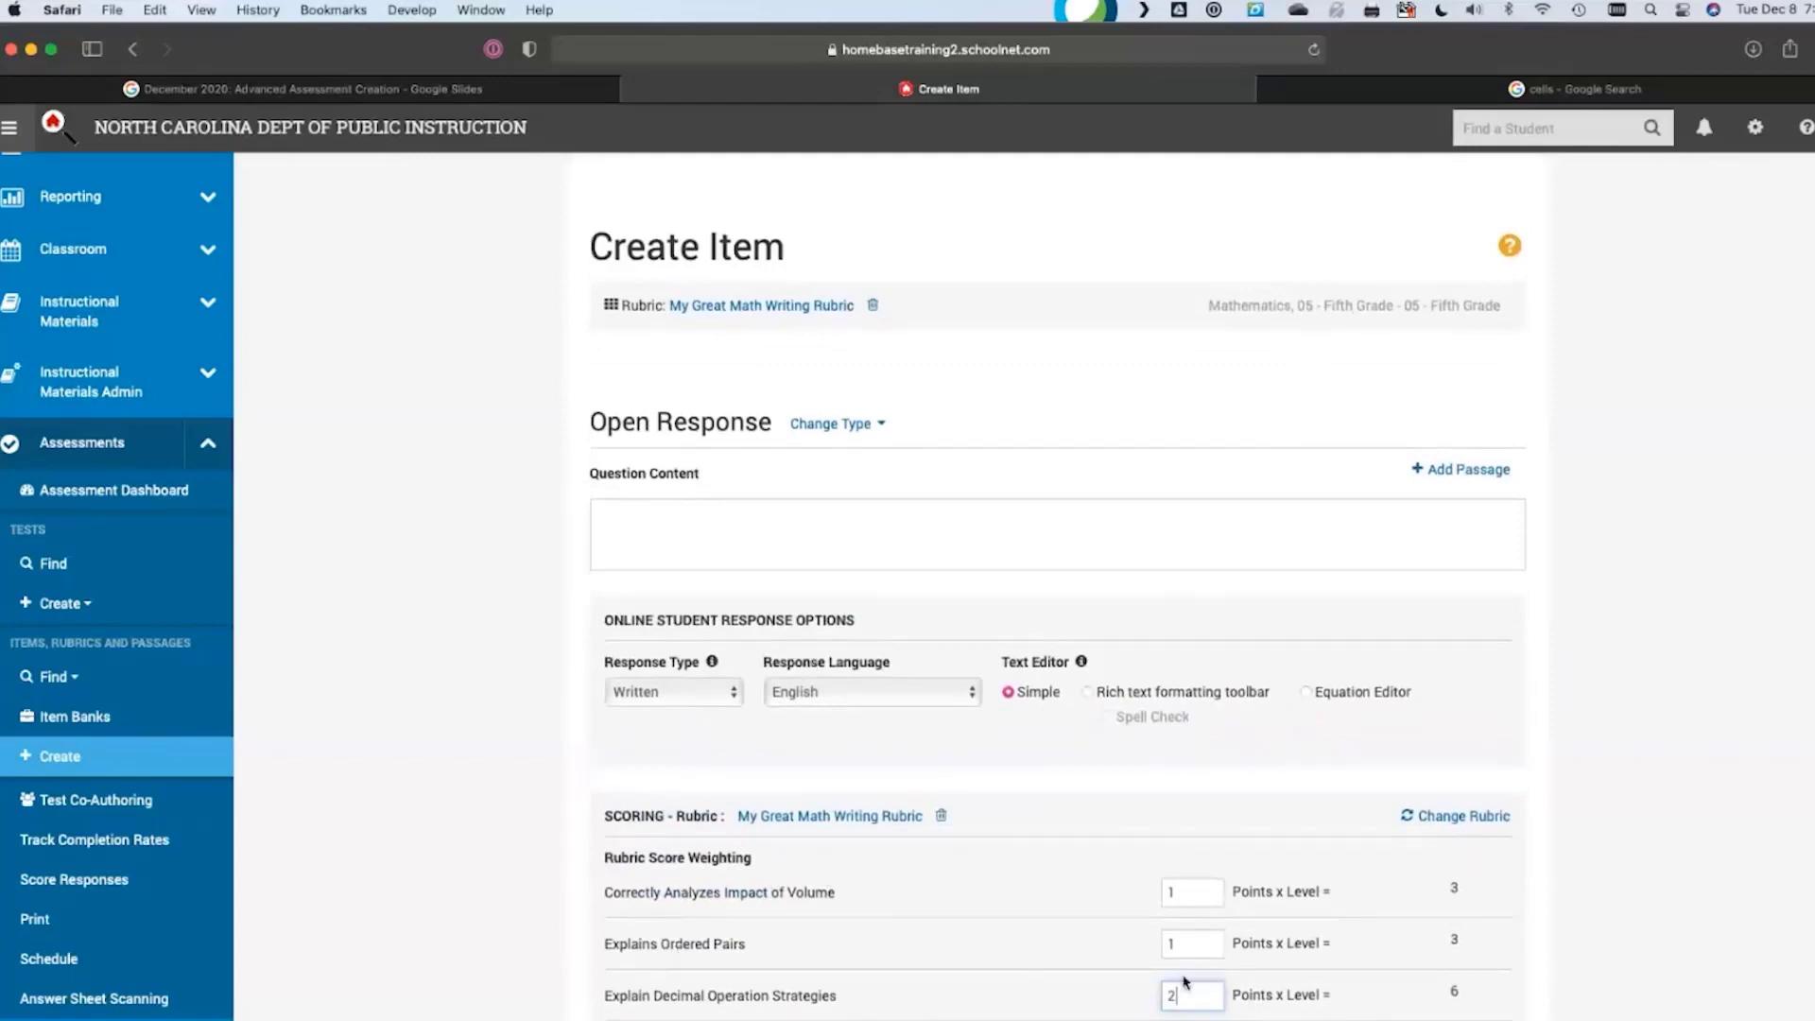
pyautogui.click(427, 326)
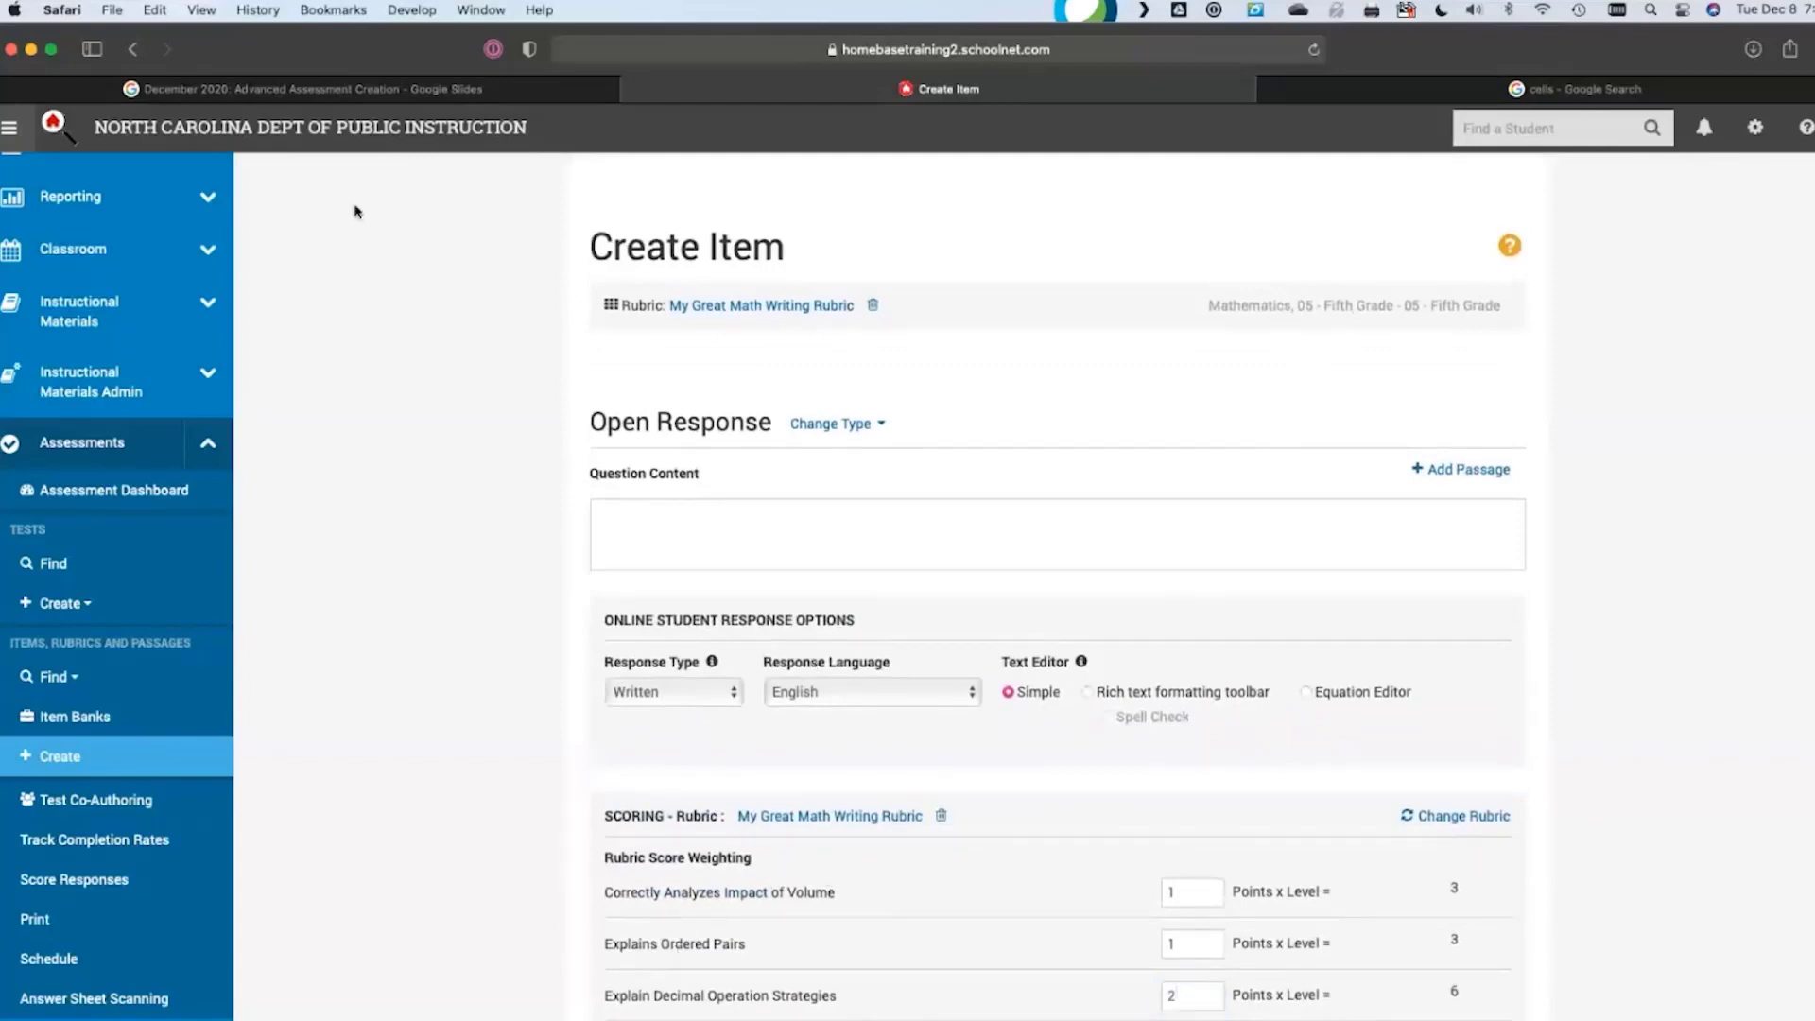
pyautogui.click(347, 140)
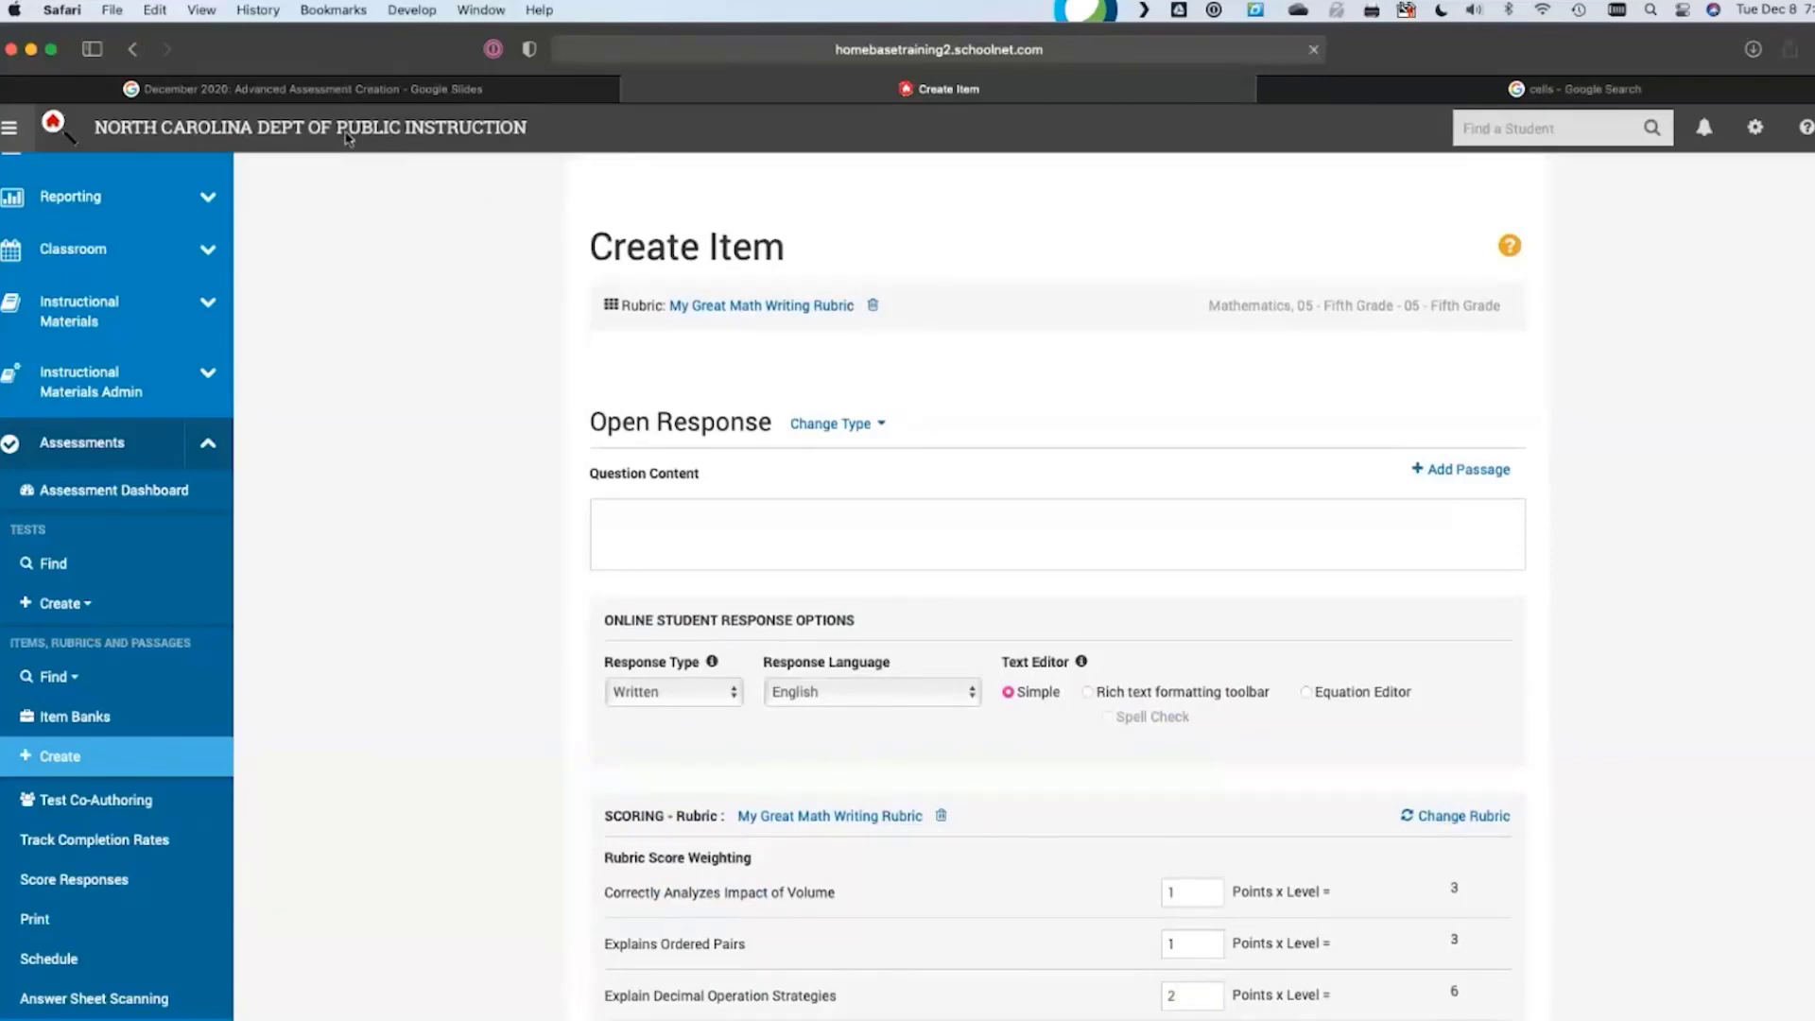